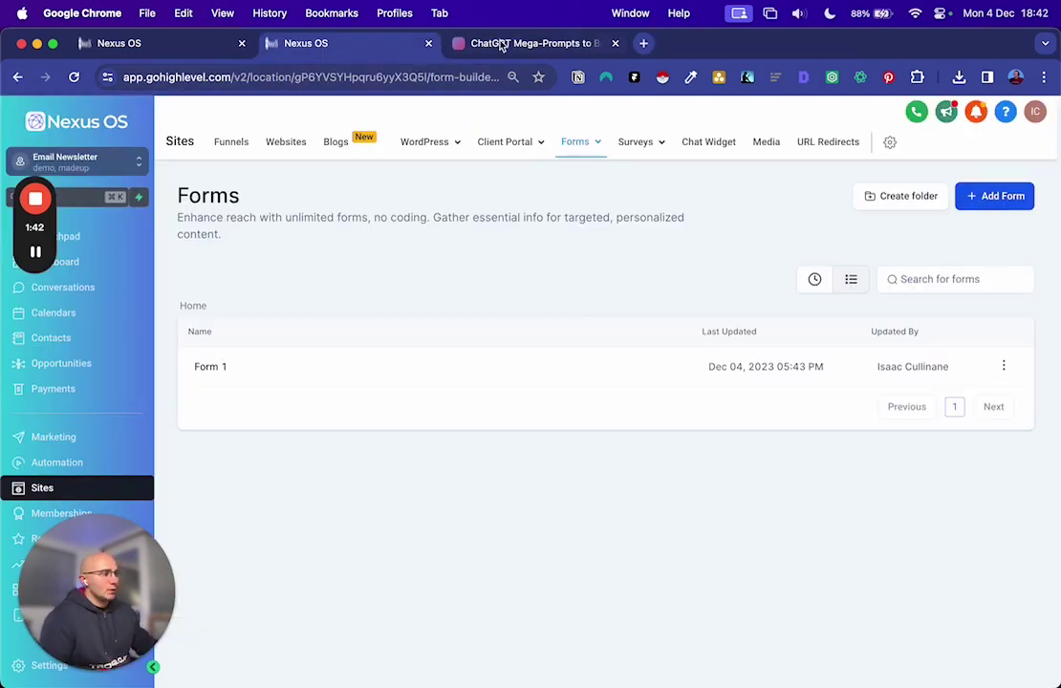
Open the MakerBox free resources page in a new tab, then return to the ChatGPT Mega-Prompts page.
left_click(497, 43)
scroll(303, 307, "up", 3)
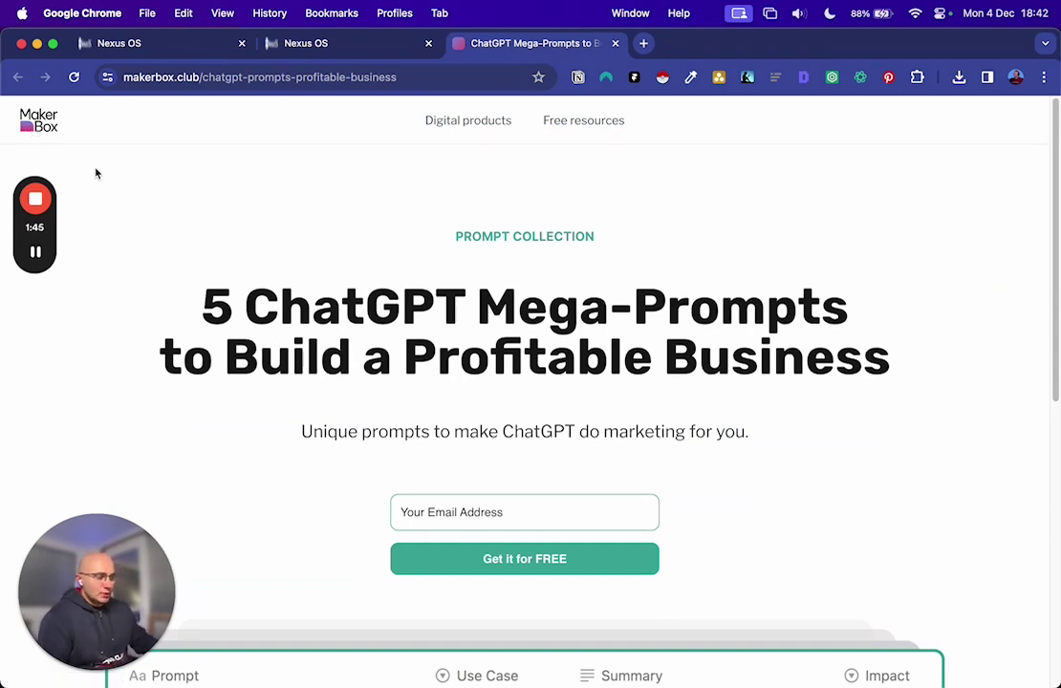
left_click(556, 121, "super")
left_click(674, 43)
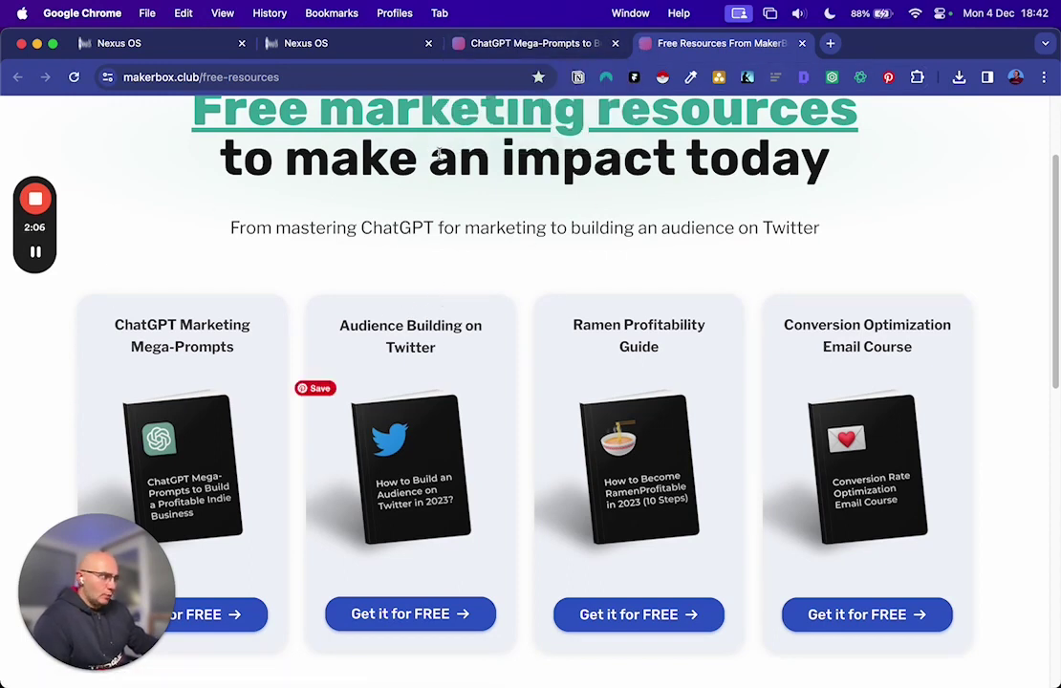
left_click(478, 45)
scroll(447, 425, "down", 2)
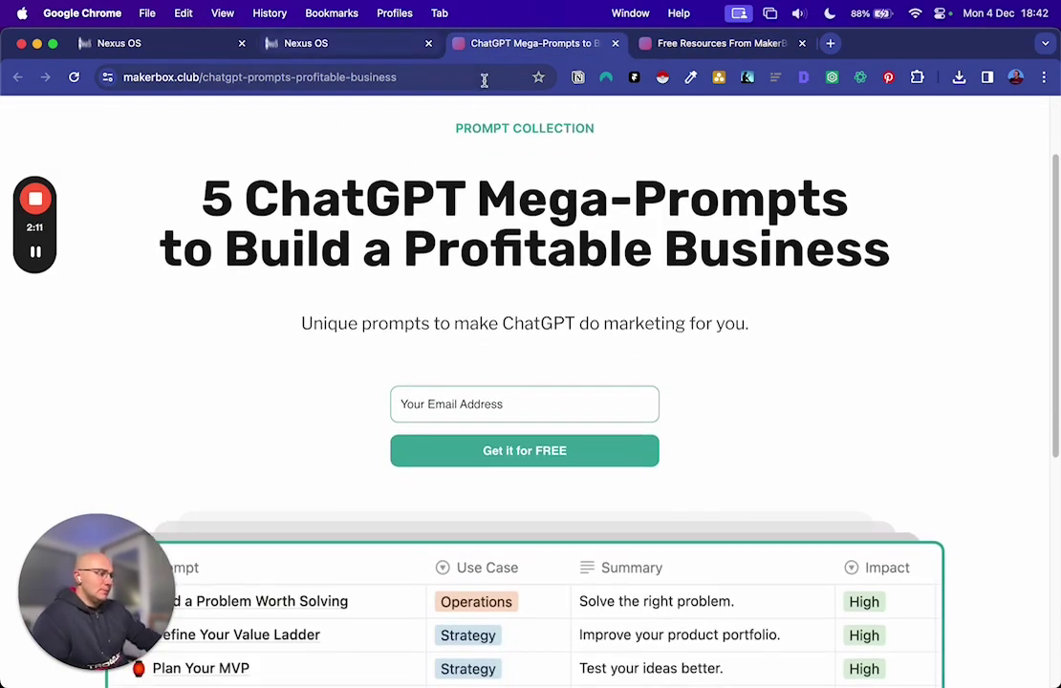
On the Nexus OS forms page, view the new-form options and dismiss them.
left_click(372, 44)
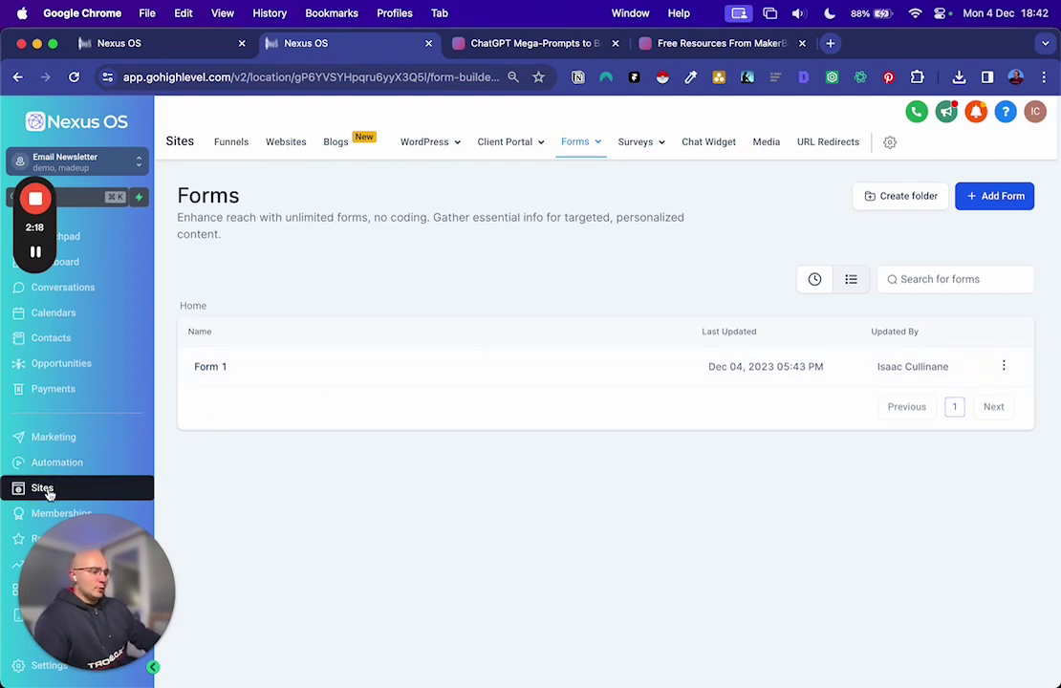
mouse_move(576, 143)
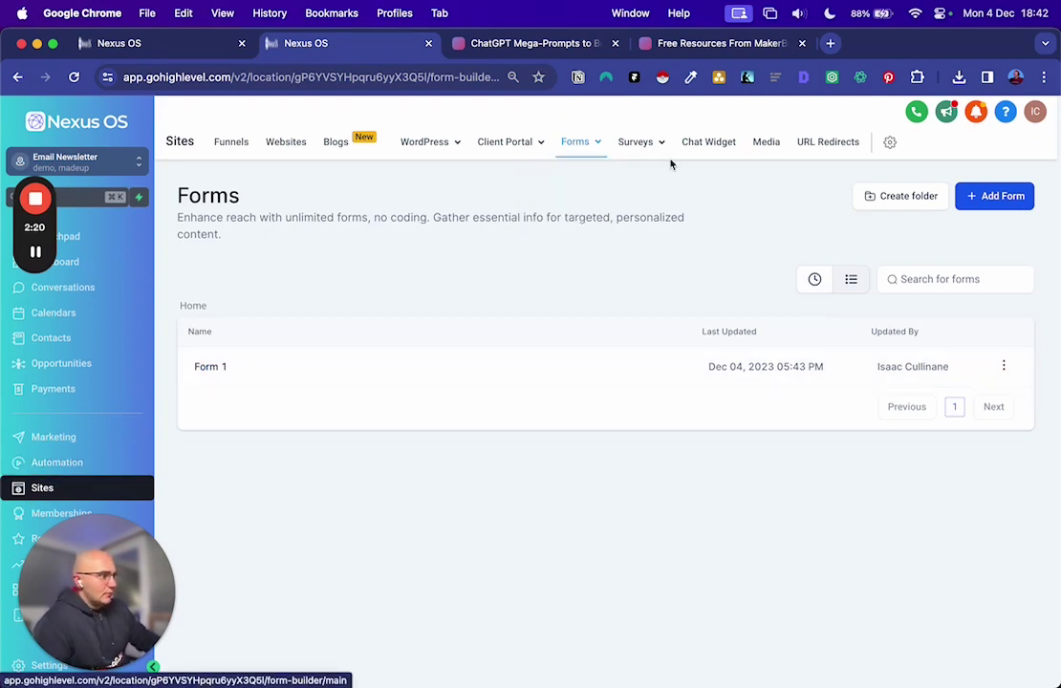
left_click(1003, 194)
left_click(956, 230)
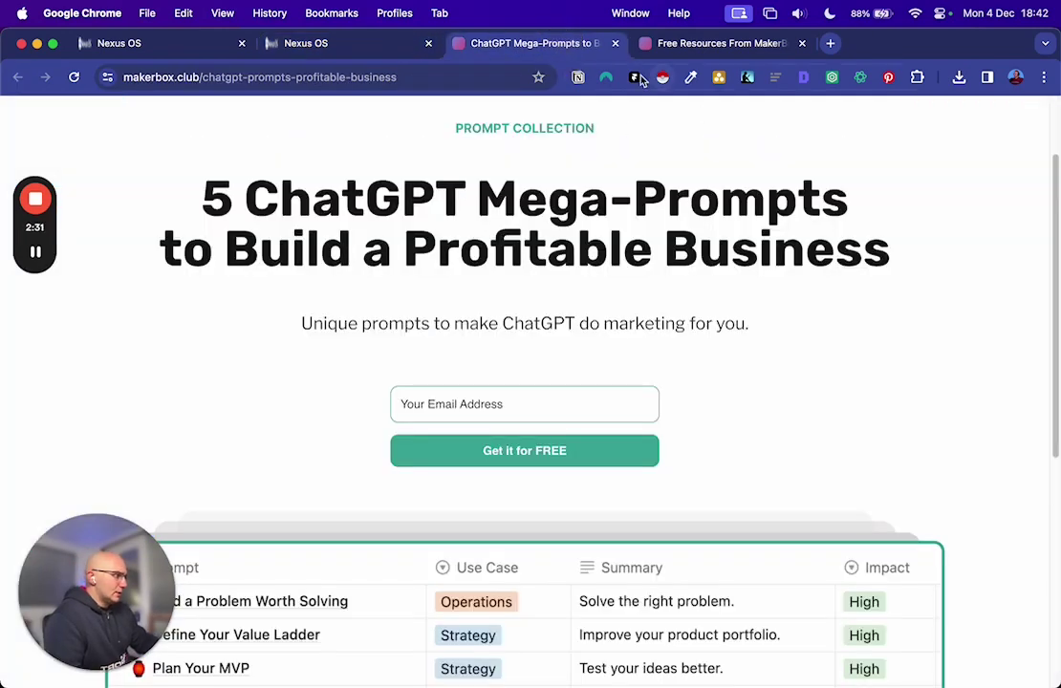
Copy the Get it for FREE button's green #3FAB9E with ColorZilla's page colour picker.
left_click(687, 81)
left_click(617, 103)
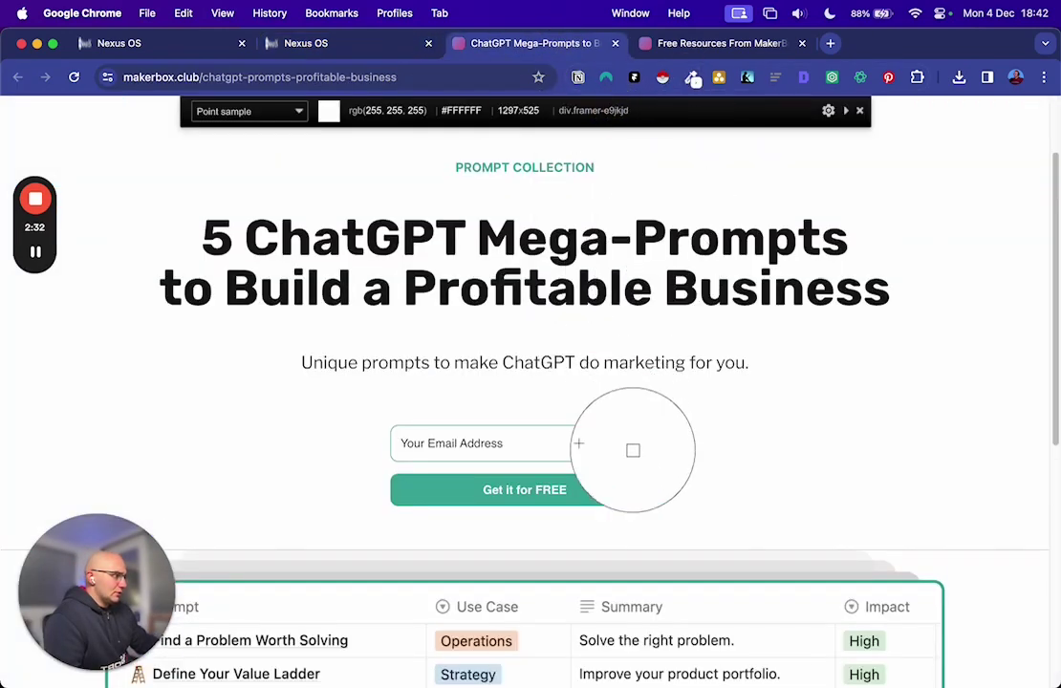
left_click(619, 489)
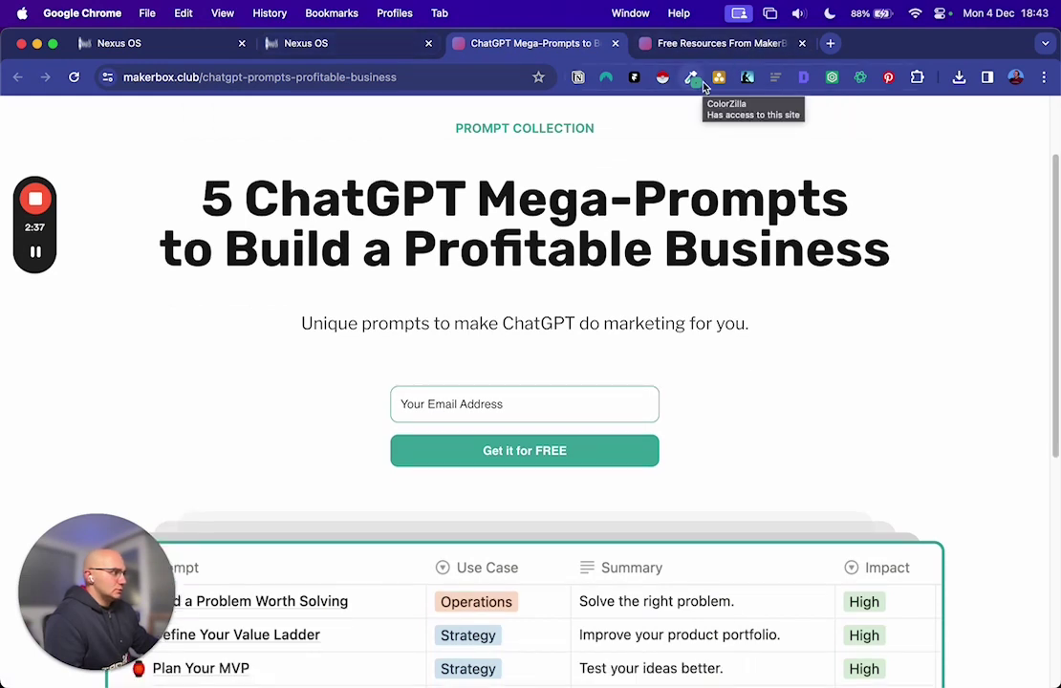
left_click(365, 44)
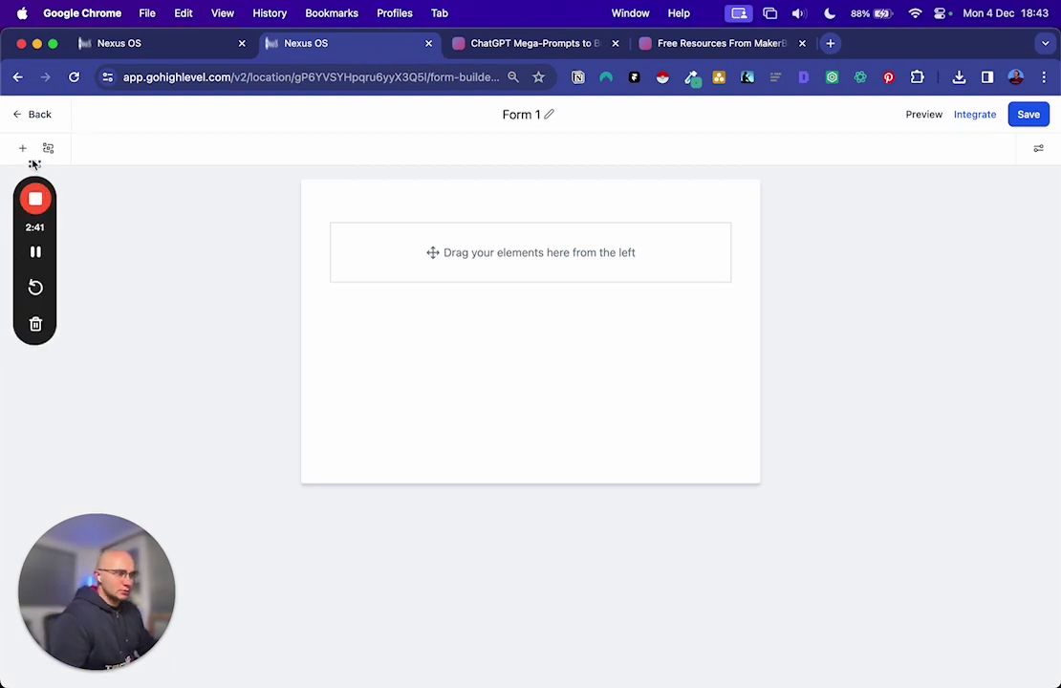
Place an Email field on Form 1 with a submit Button beneath it.
left_click_drag(108, 590, 1042, 650)
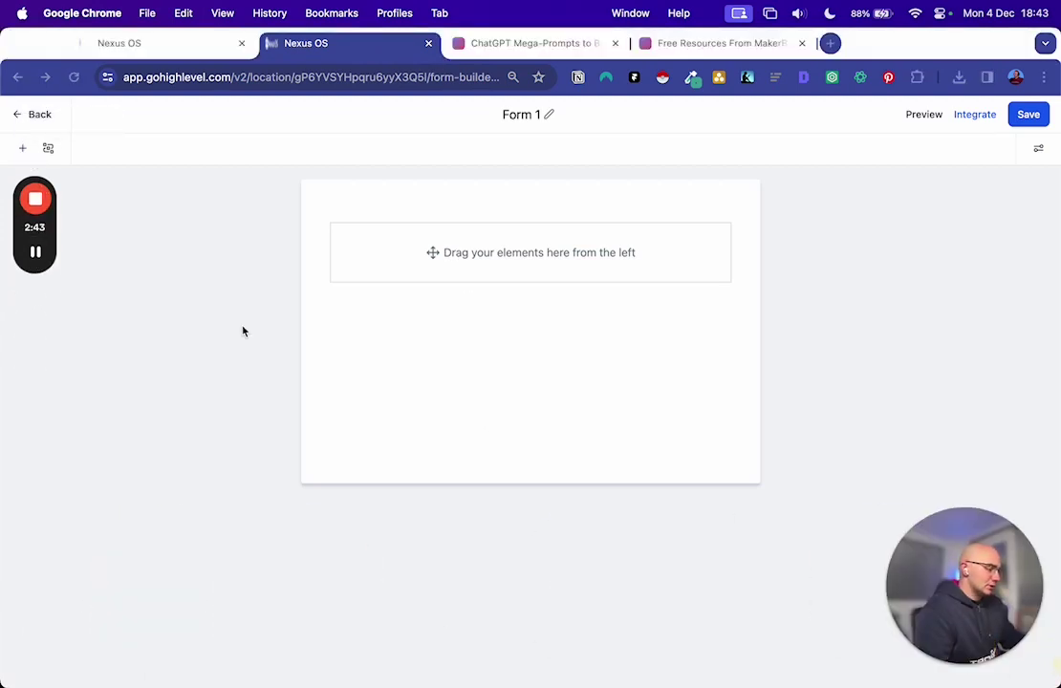
left_click_drag(1002, 552, 999, 477)
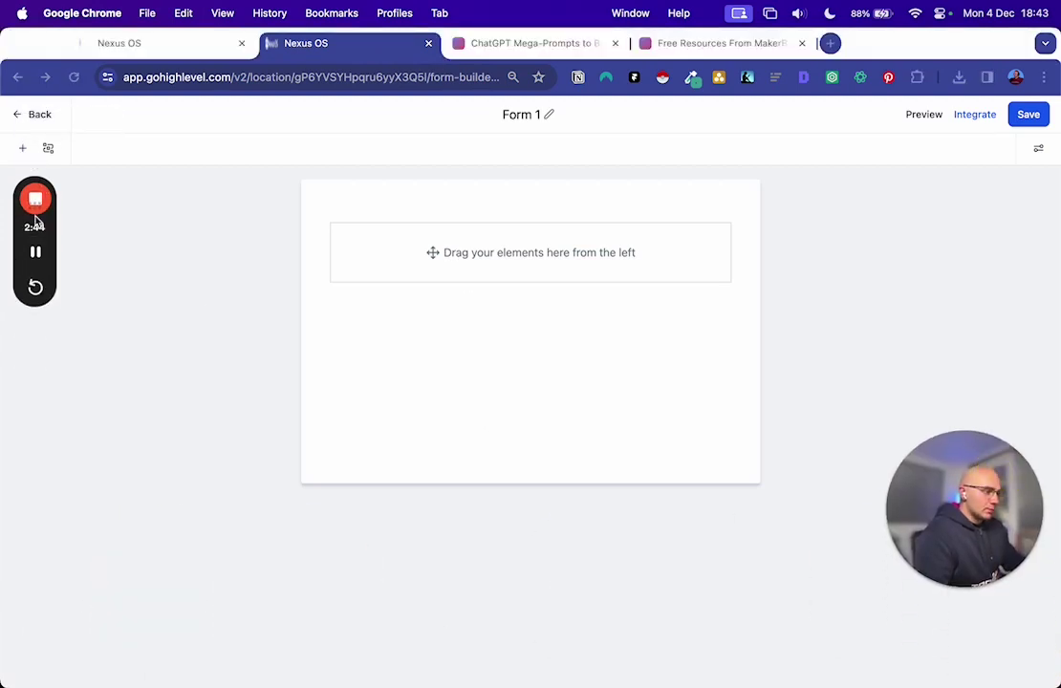
left_click(23, 150)
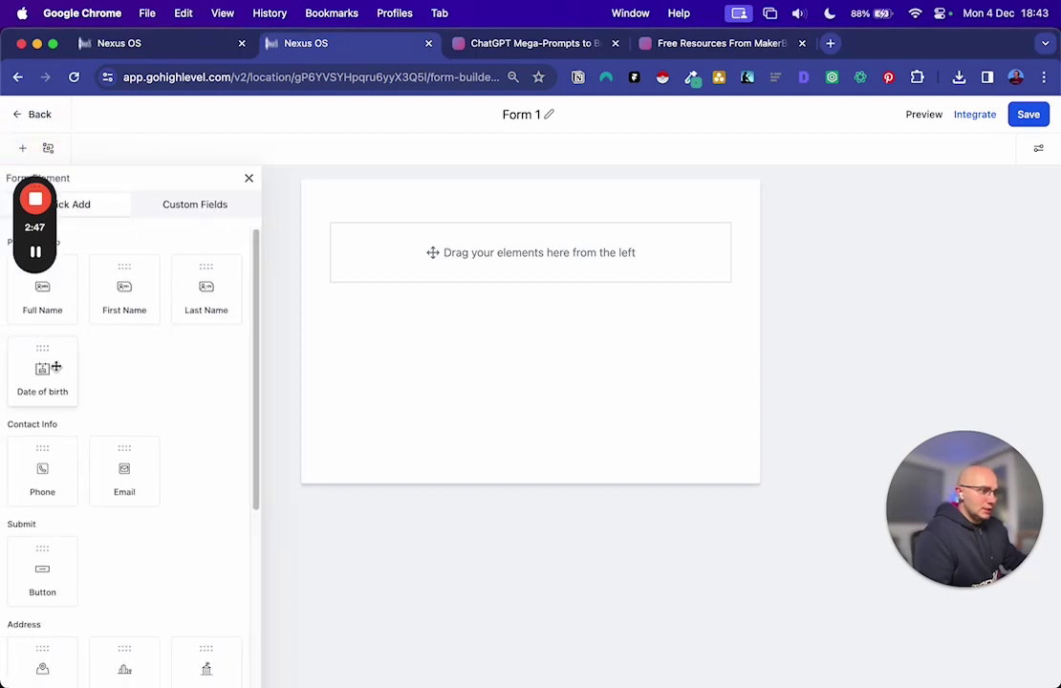
left_click_drag(121, 480, 421, 287)
left_click_drag(42, 574, 435, 325)
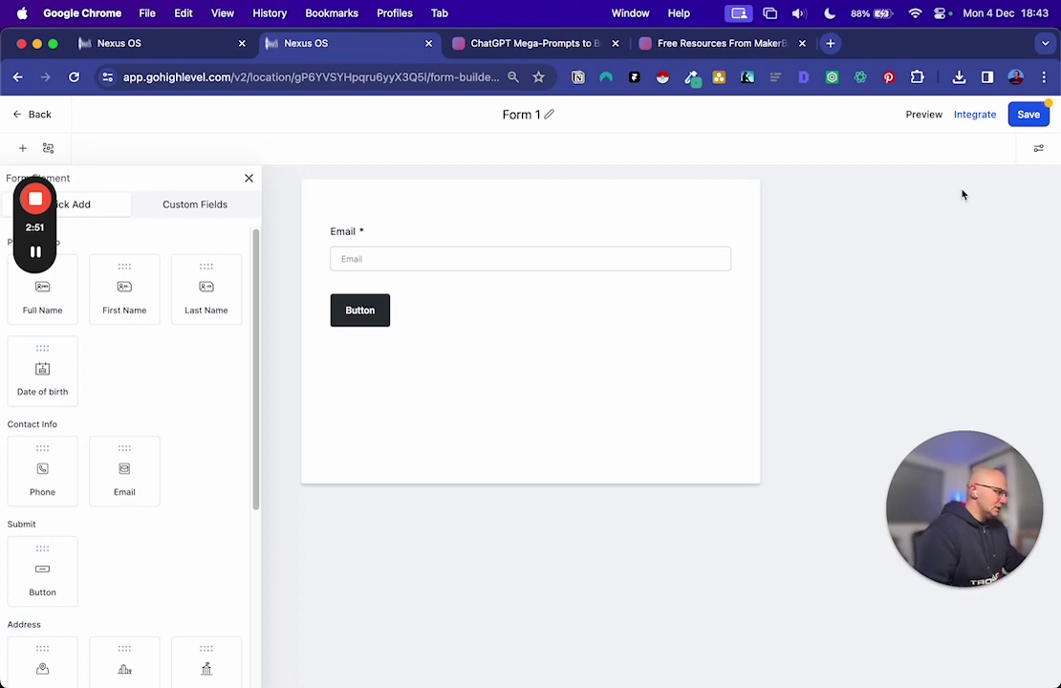
Hide the form's field labels and set the form border to 0.
left_click(1039, 151)
left_click_drag(957, 463, 89, 542)
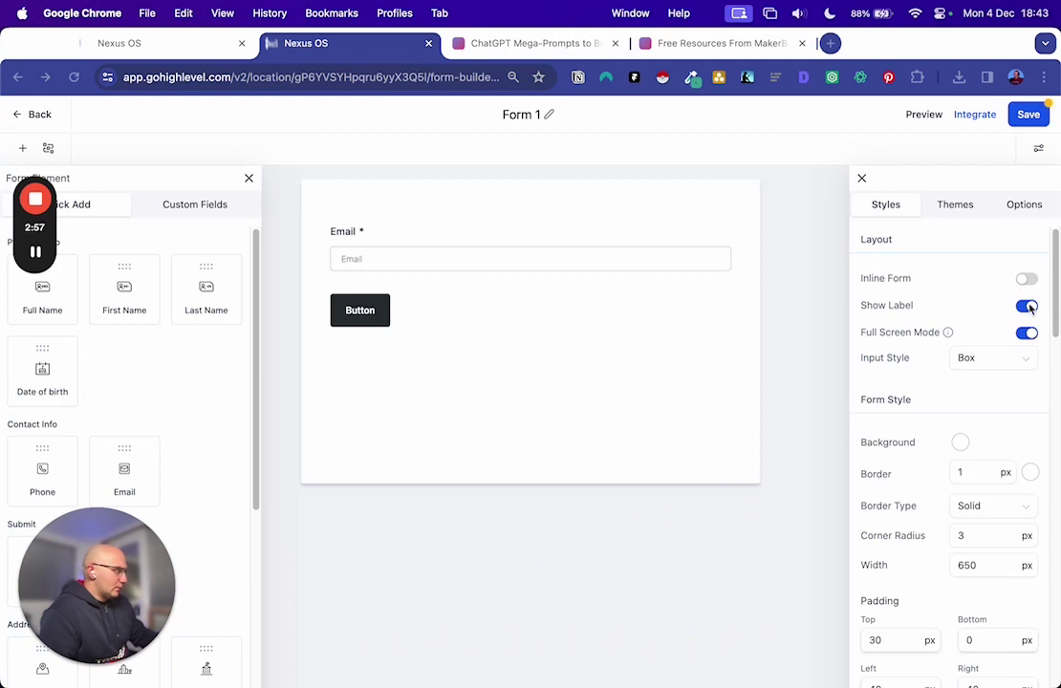
left_click(1028, 305)
left_click(1031, 308)
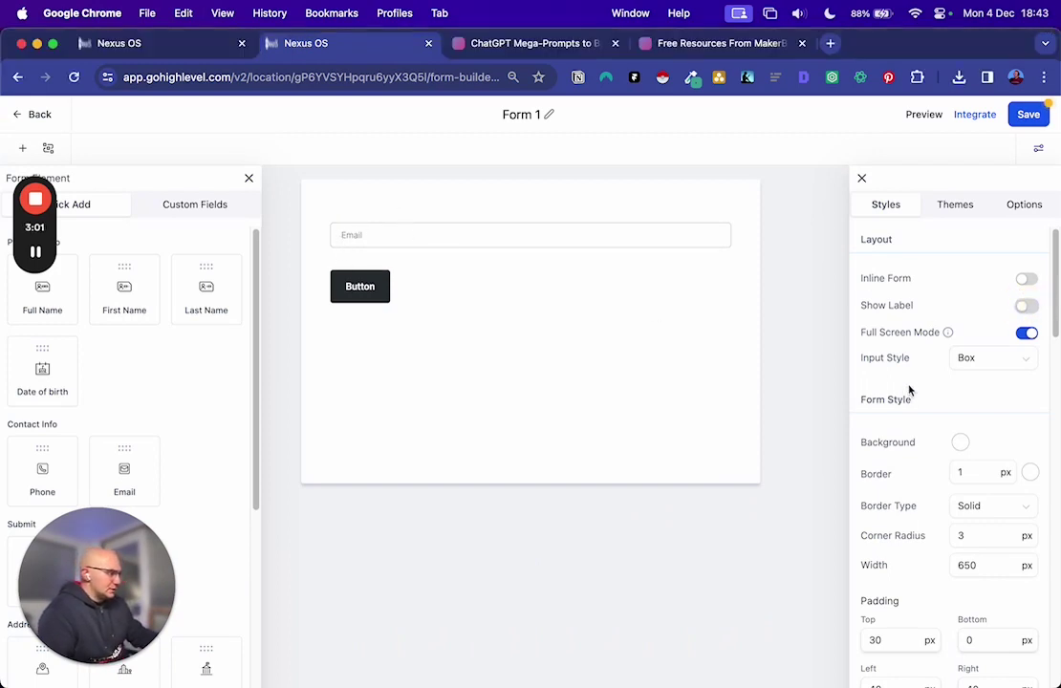
scroll(871, 376, "down", 1)
double_click(985, 461)
type("0")
Make the form shadow fully transparent with alpha 0.
scroll(977, 486, "down", 1)
scroll(942, 539, "down", 5)
left_click(961, 608)
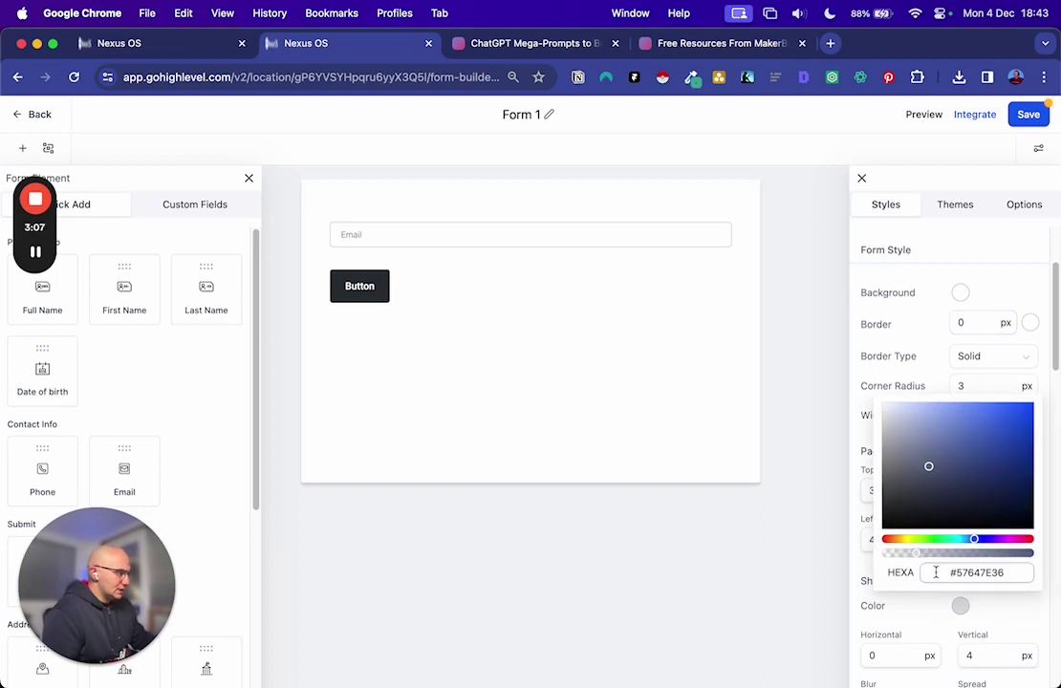
left_click_drag(914, 560, 841, 551)
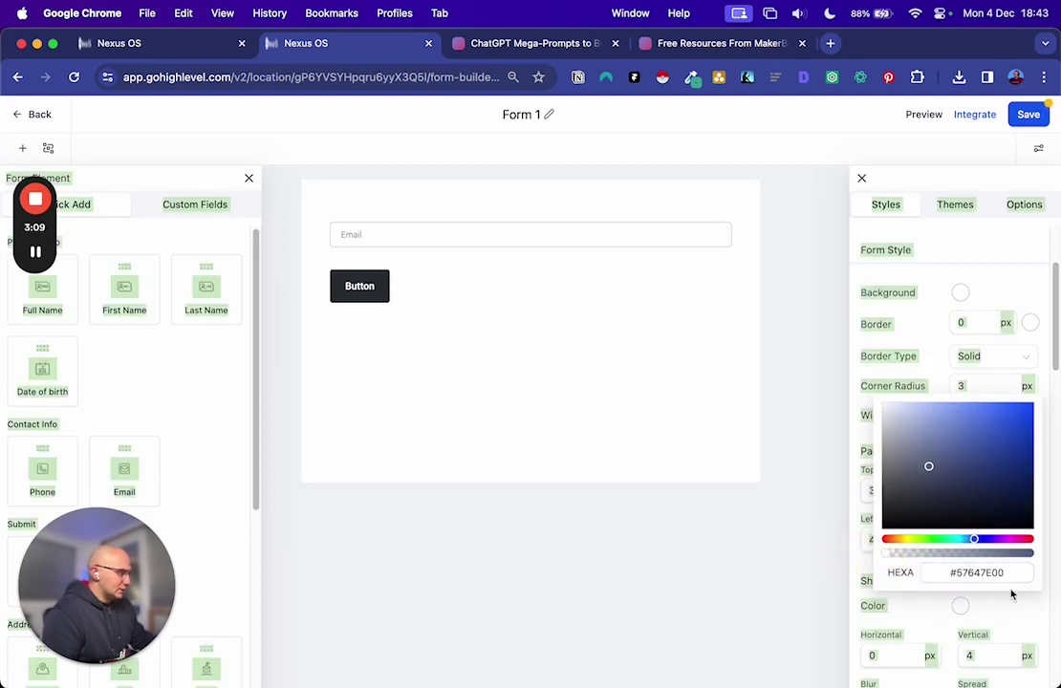
left_click(990, 608)
Set the Email field's border width to 2 px.
scroll(1004, 593, "down", 3)
scroll(947, 566, "down", 12)
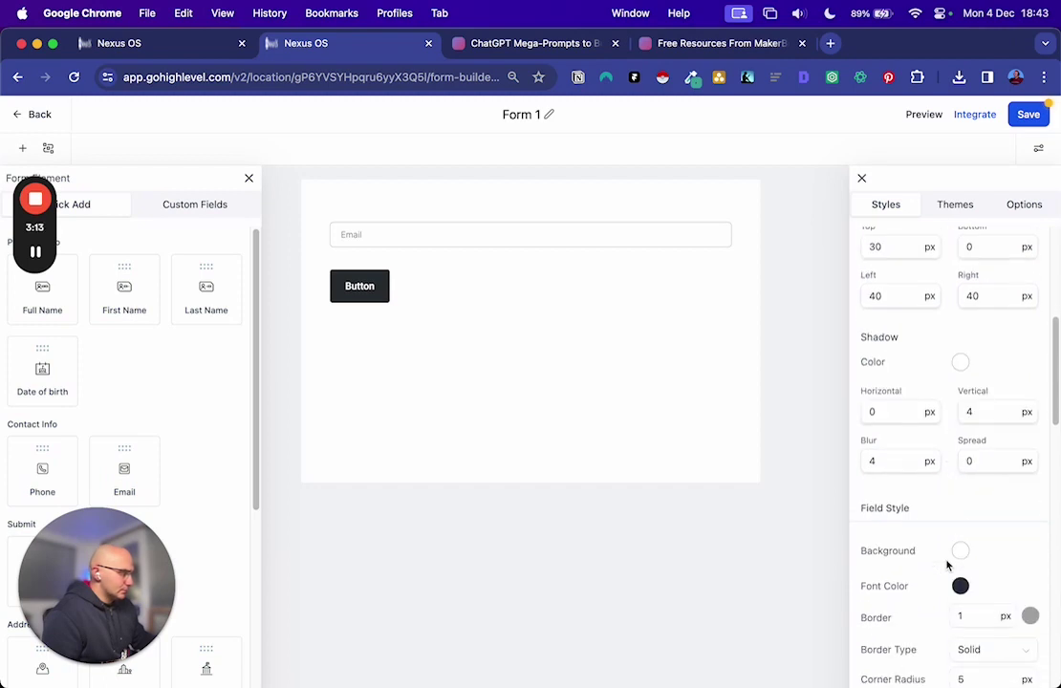
left_click(976, 438)
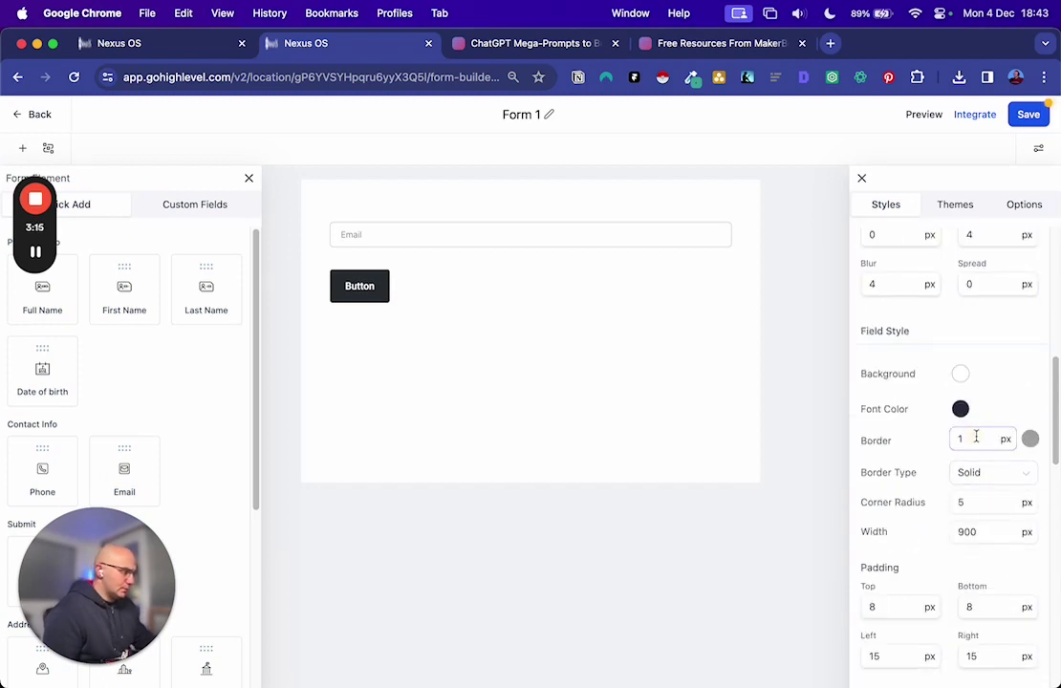
key("BackSpace")
type("2")
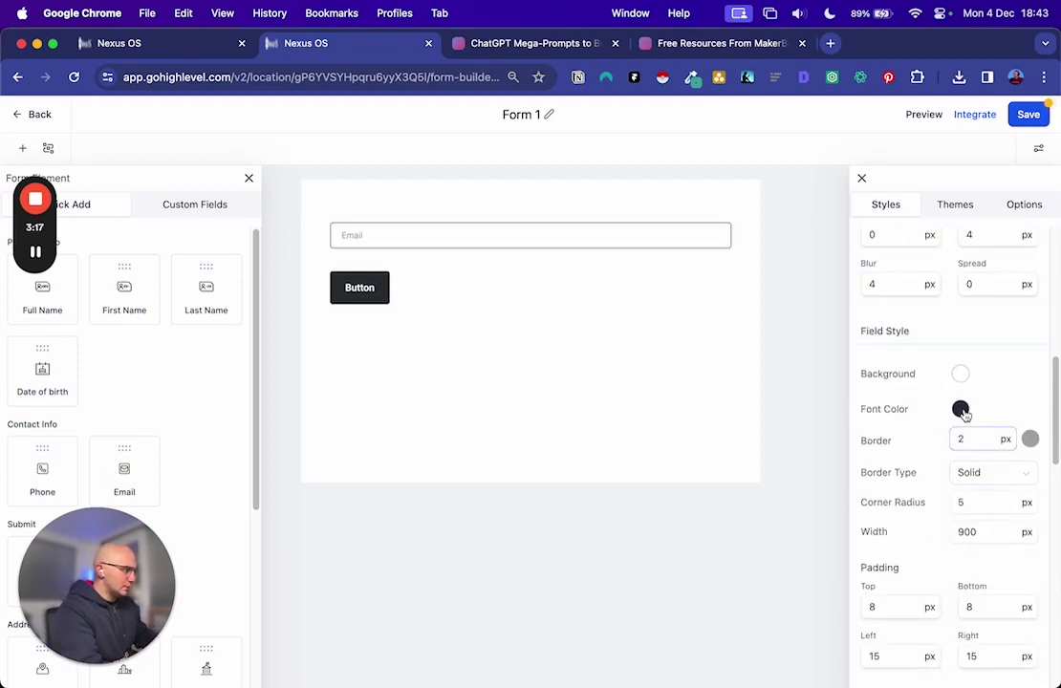
Set the Email field's text colour to black.
left_click(959, 408)
key("super+a")
key("super+v")
left_click(1015, 407)
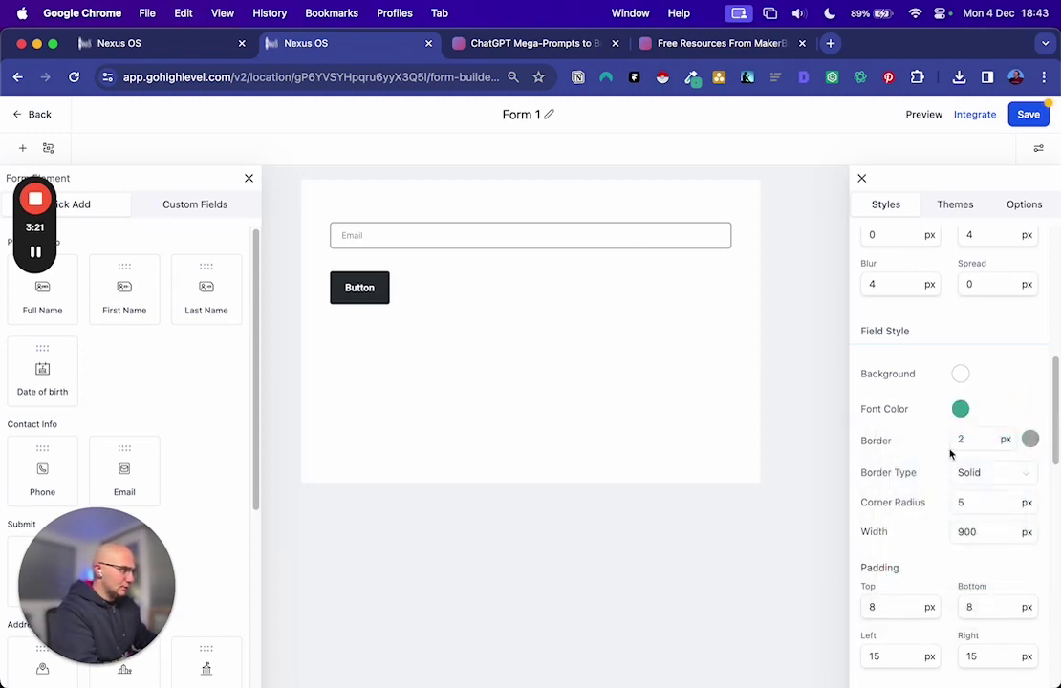
left_click(960, 408)
left_click_drag(904, 540, 858, 570)
left_click(1019, 421)
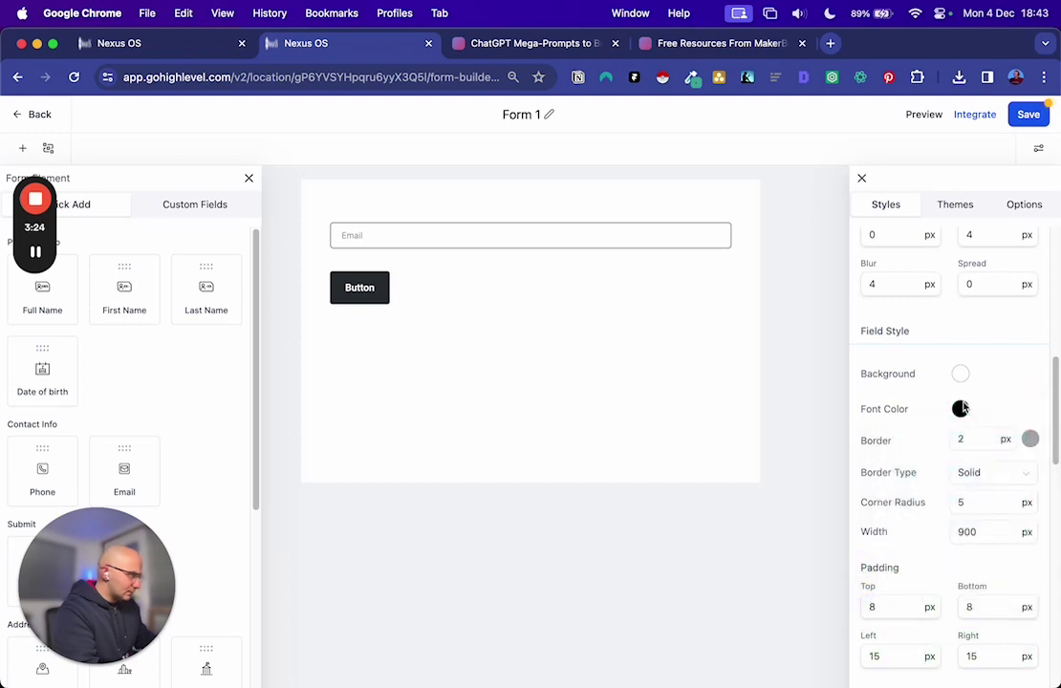
Give the Email field border the copied green #3FAB9E.
left_click(1030, 438)
triple_click(961, 633)
key("ctrl+v")
left_click(1023, 372)
Set the Email field's top and bottom padding to 12.
scroll(942, 529, "down", 3)
left_click(901, 559)
key("BackSpace")
type("12")
key("Tab")
type("12")
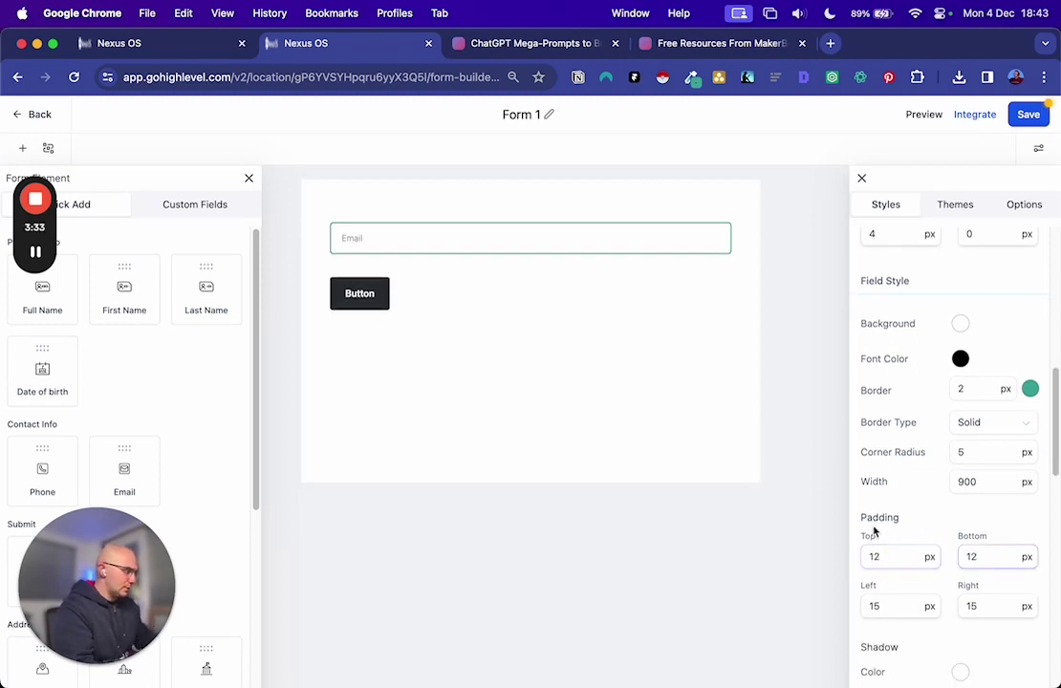
Set the placeholder text size to 14.
scroll(893, 516, "down", 5)
scroll(934, 548, "down", 15)
scroll(893, 542, "down", 10)
scroll(903, 544, "down", 2)
left_click(972, 569)
key("BackSpace")
type("3")
key("Up")
key("Up")
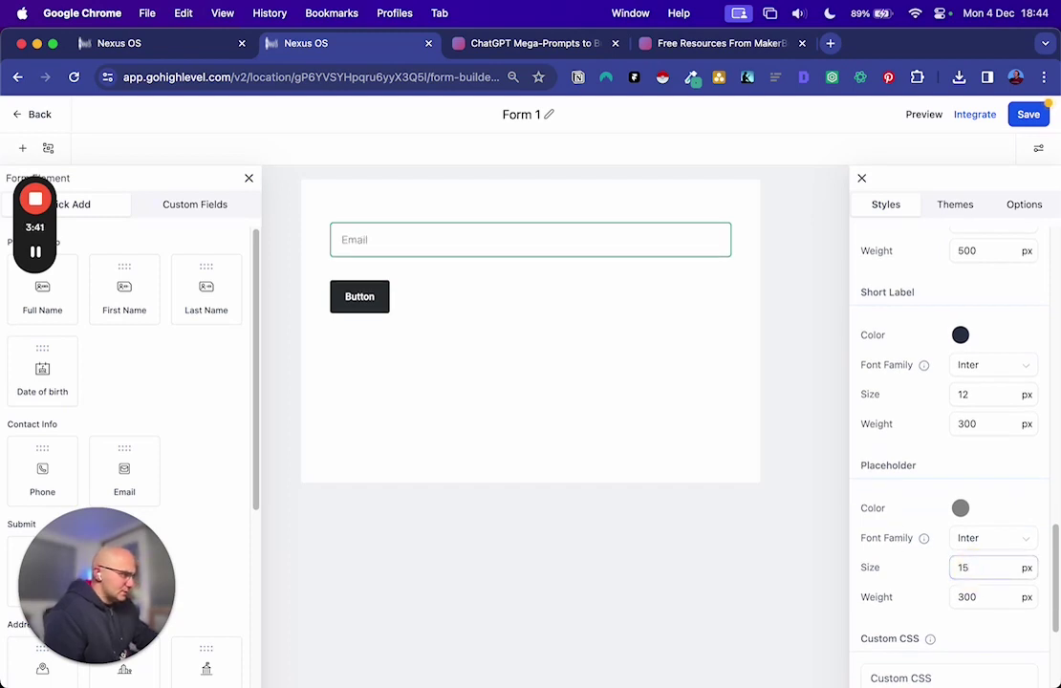
key("Down")
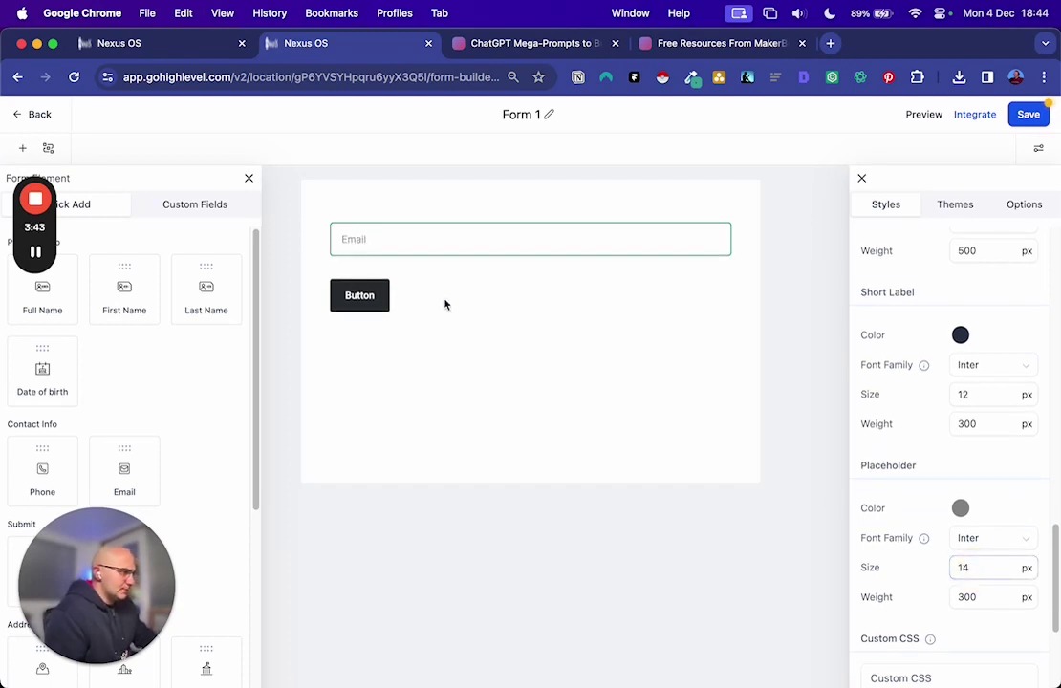
left_click(376, 302)
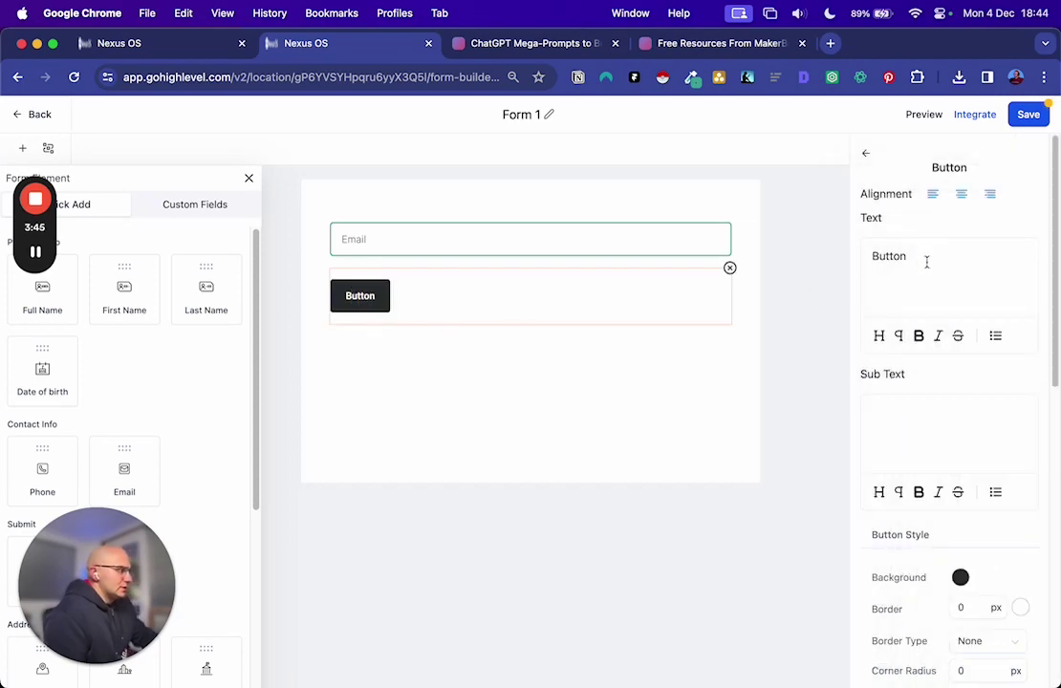
Change the button label to 'Get it for FREE', matching the landing page.
left_click(545, 44)
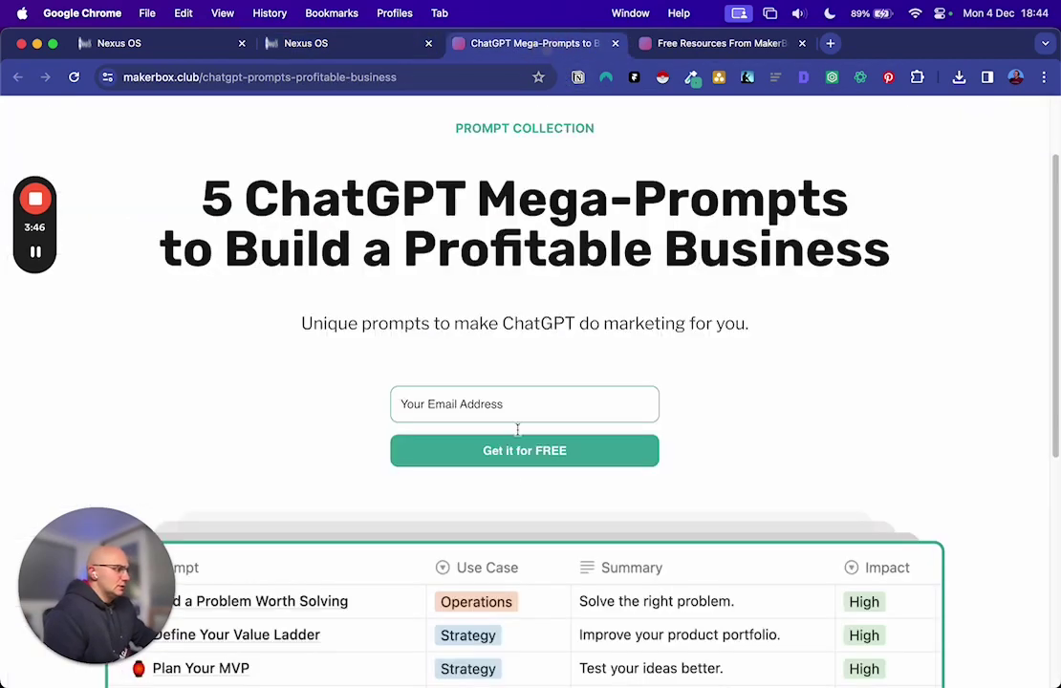
left_click(355, 45)
left_click(905, 284)
key("ctrl+a")
type("Get it for FRE")
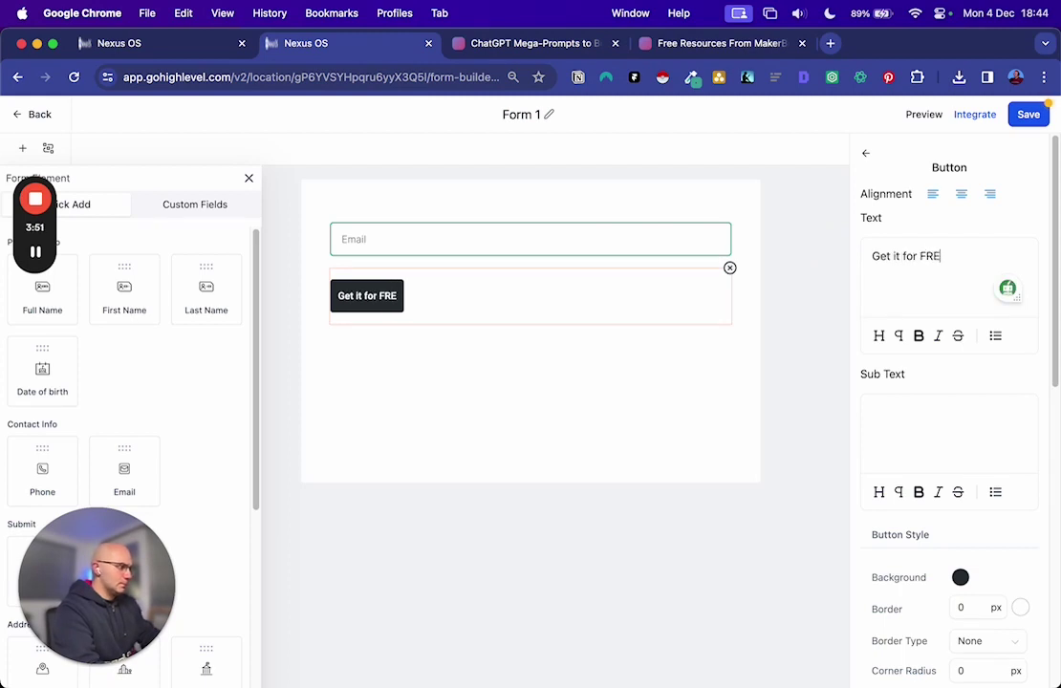
type("E")
Give the button a #3FAB9E background, full width and 17 px text.
scroll(927, 385, "down", 4)
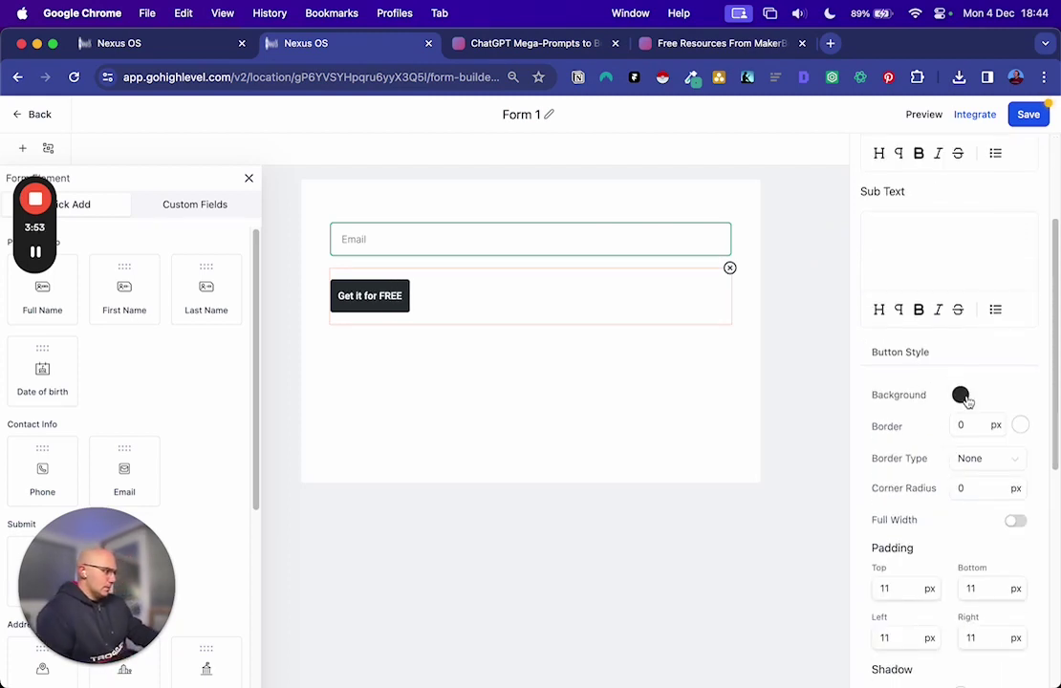
left_click(960, 396)
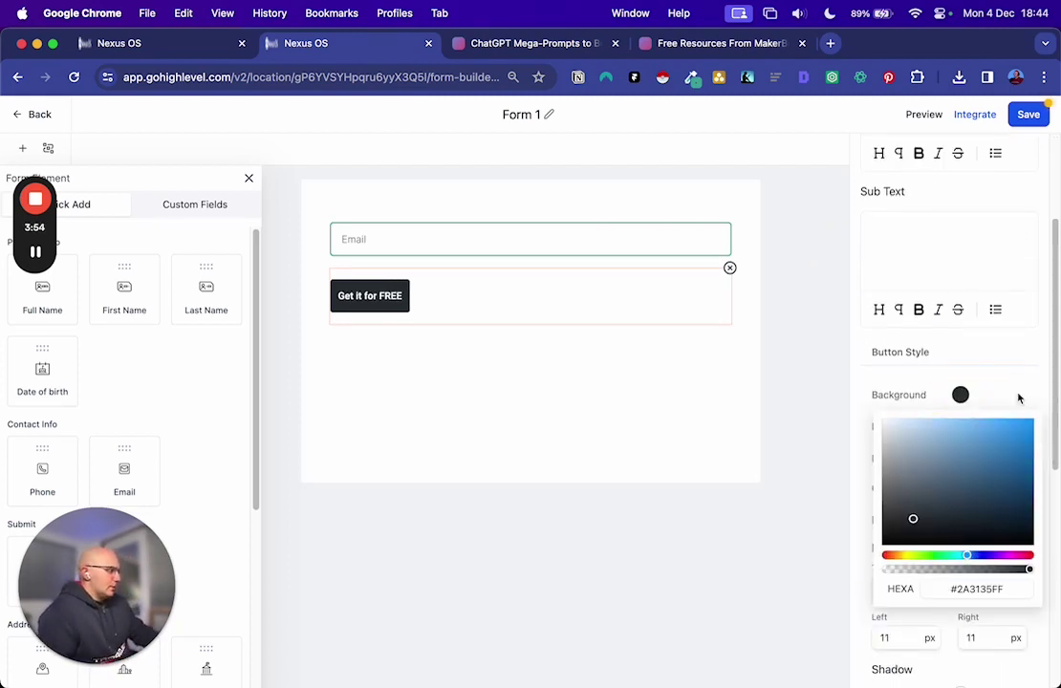
left_click(960, 589)
key("super+a")
type("#3FAB9E")
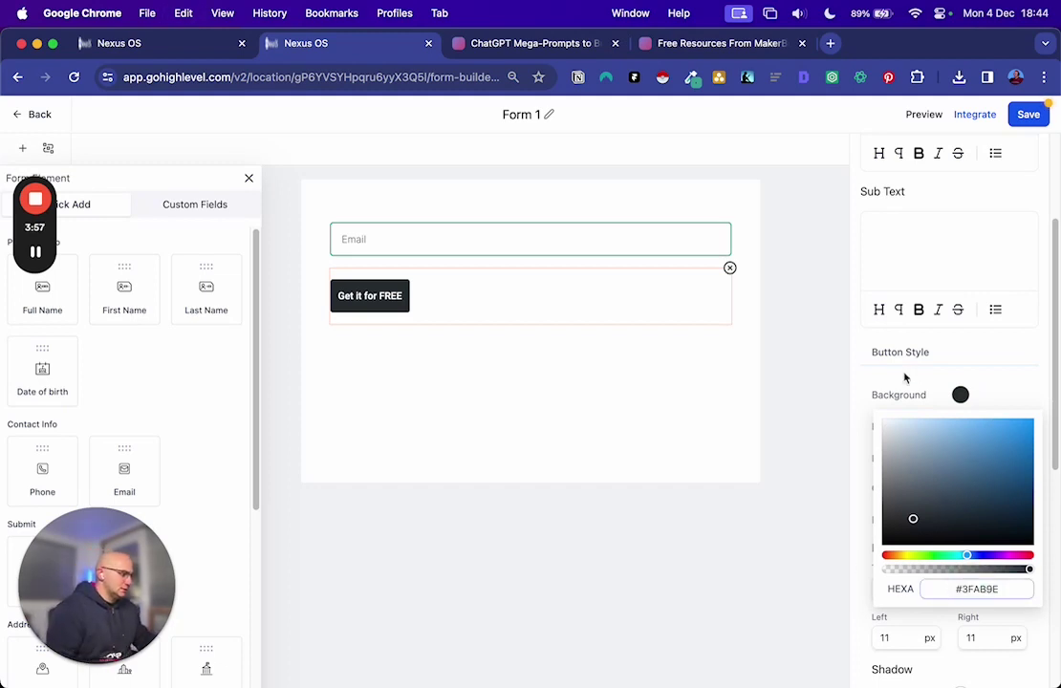
left_click(749, 450)
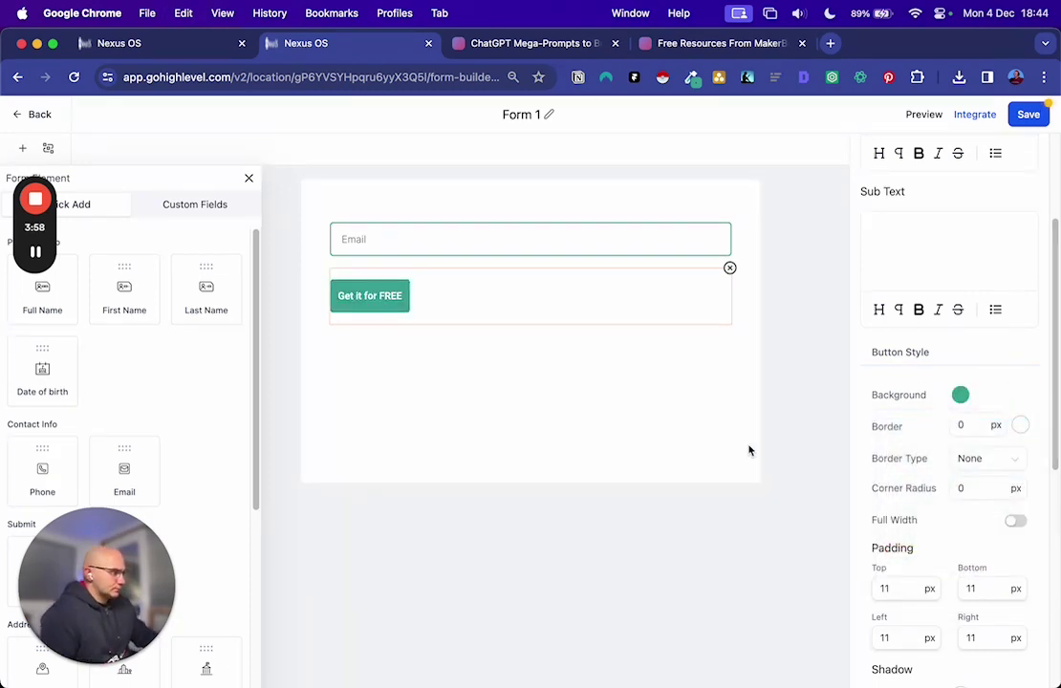
left_click(1014, 522)
scroll(945, 476, "down", 4)
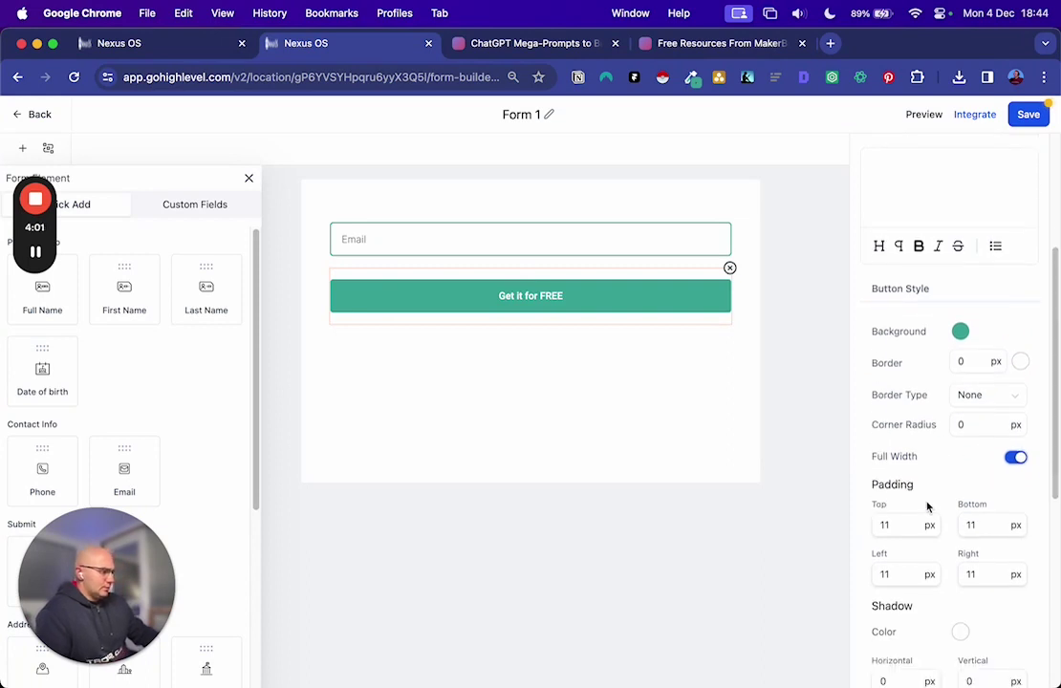
scroll(927, 507, "down", 10)
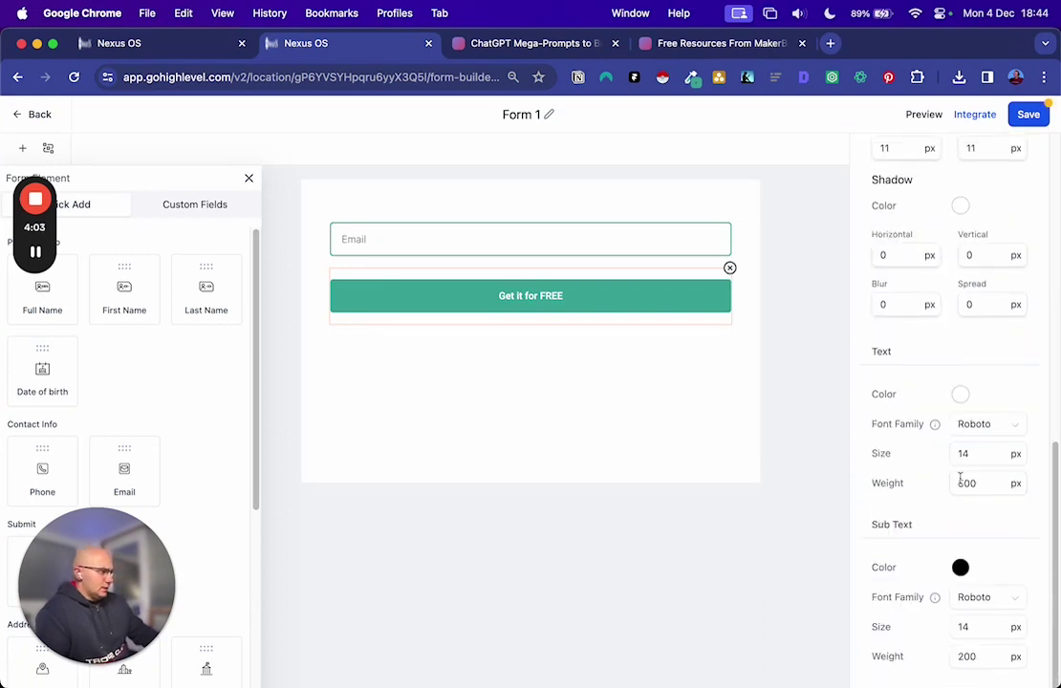
left_click(978, 455)
key("Up")
key("Up")
key("Up")
Save the form and rename it 'ChatGPT Prompts'.
left_click(1029, 114)
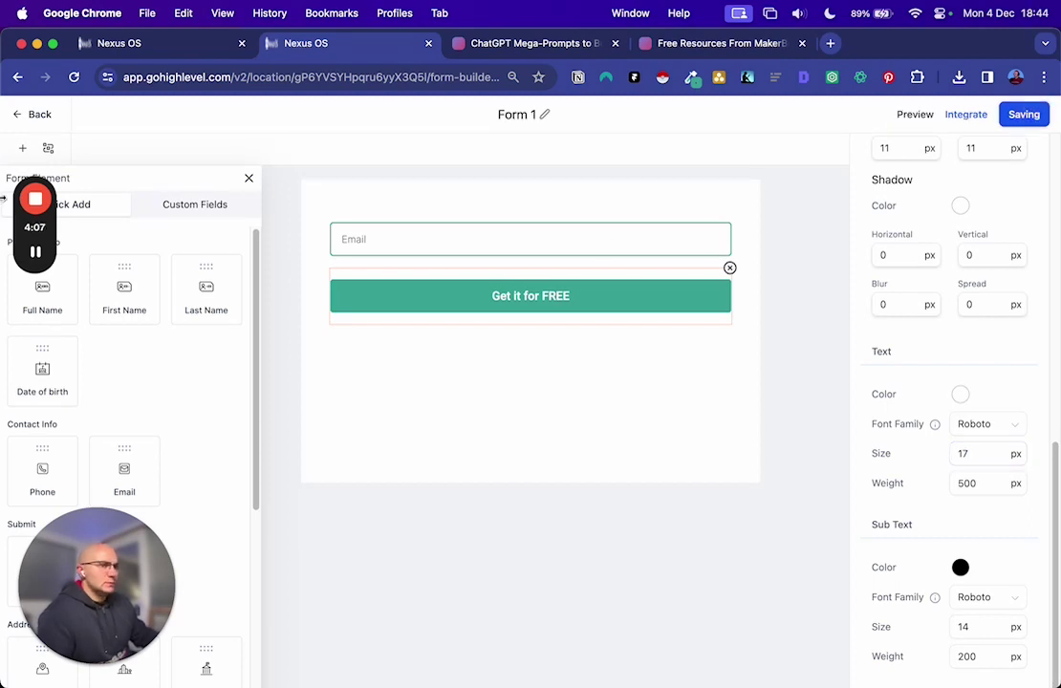
left_click(517, 114)
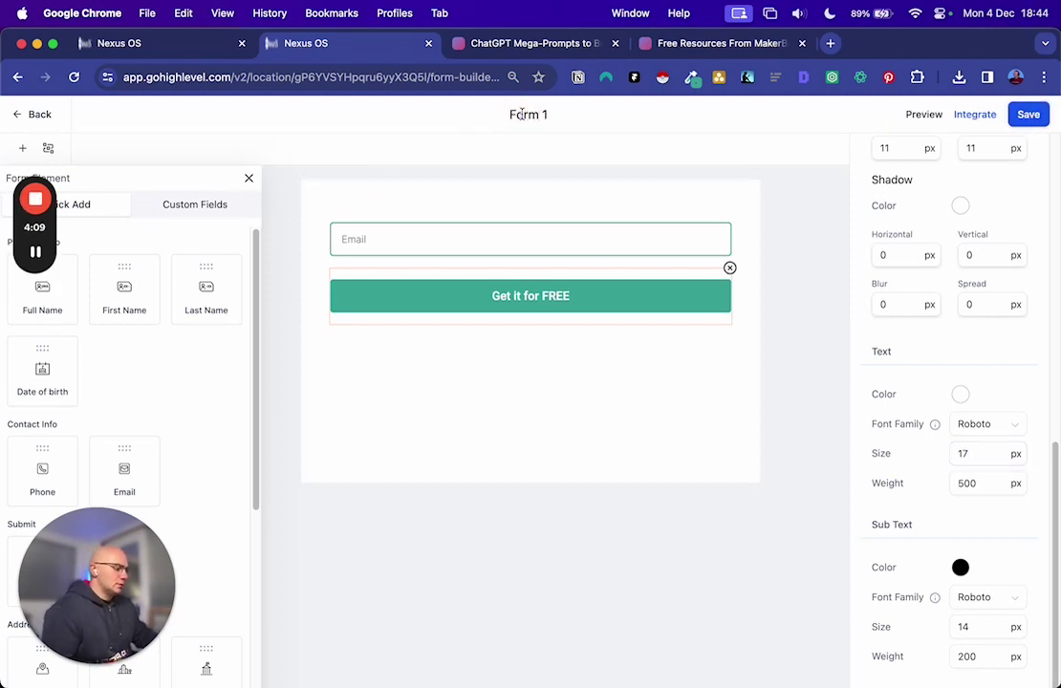
key("ctrl+a")
type("ChatGPT Prompt")
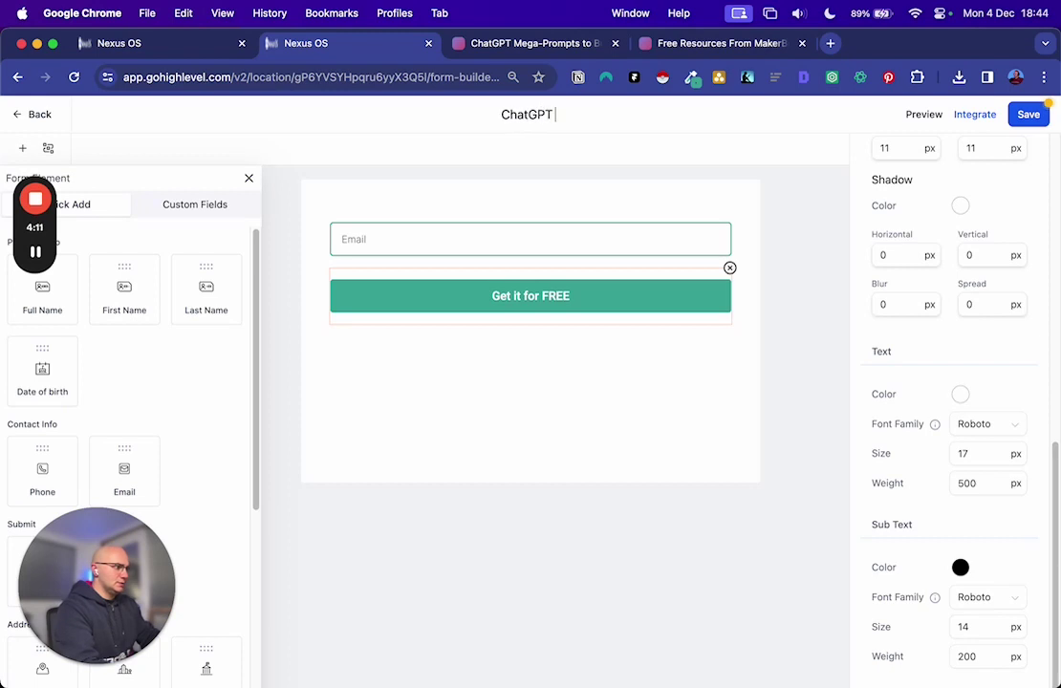
type("s")
key("Return")
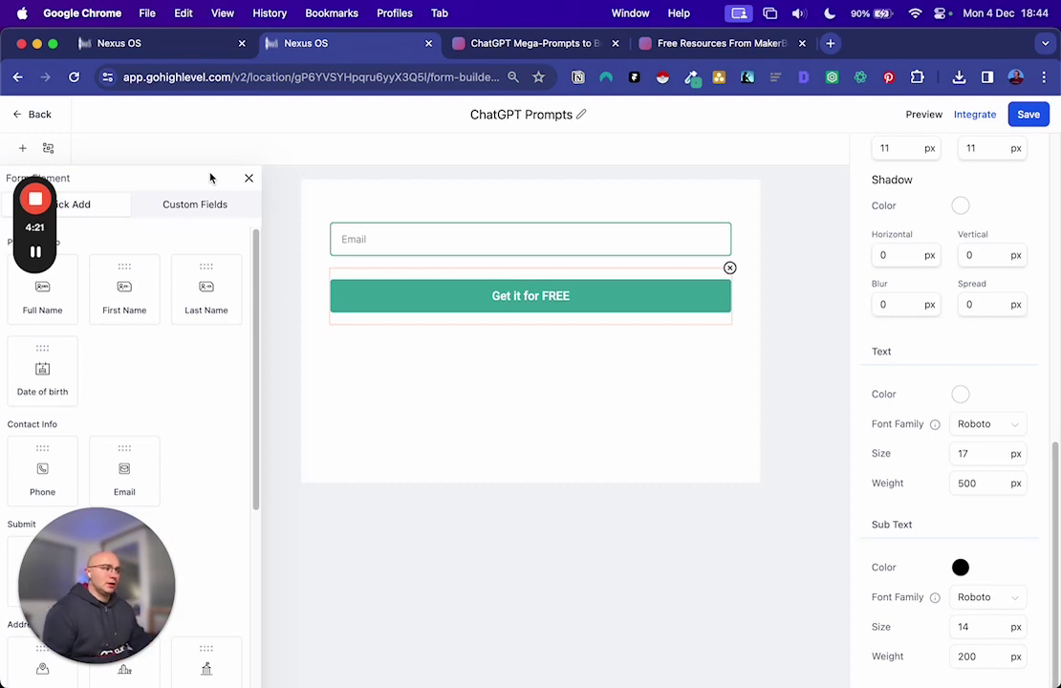
Return to the Forms list and check a form's options menu.
left_click(38, 115)
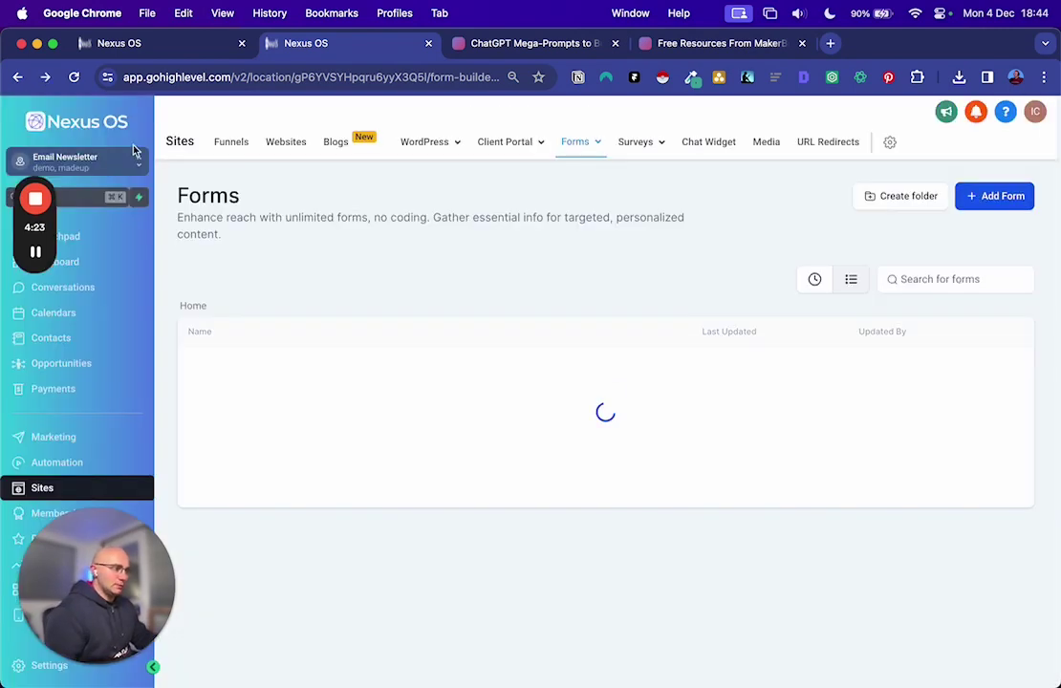
left_click(1003, 367)
left_click(660, 259)
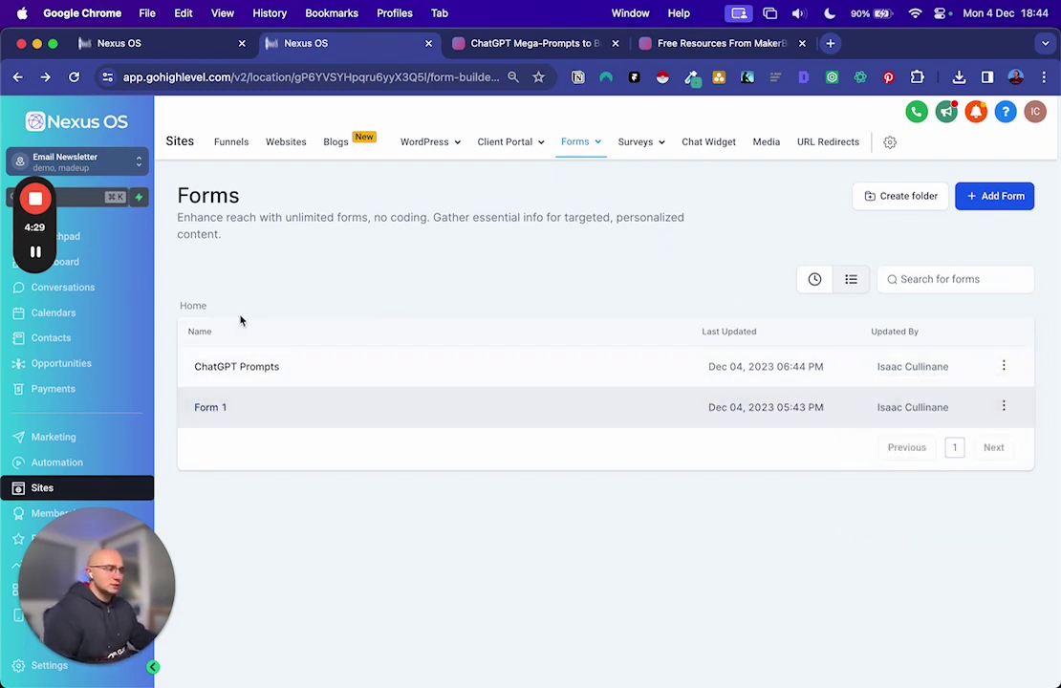
Create a new blank funnel named 'ChatGPT Prompts - Lead Magnet'.
left_click(232, 141)
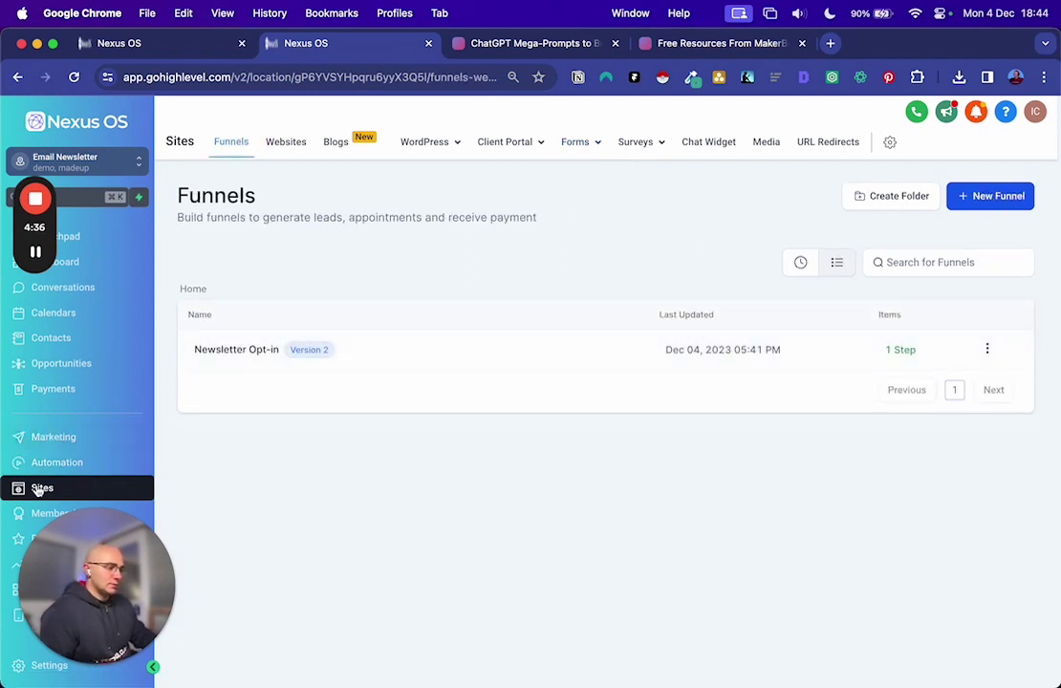
left_click(966, 195)
left_click(388, 430)
type("chat")
key("super+a")
type("Chat")
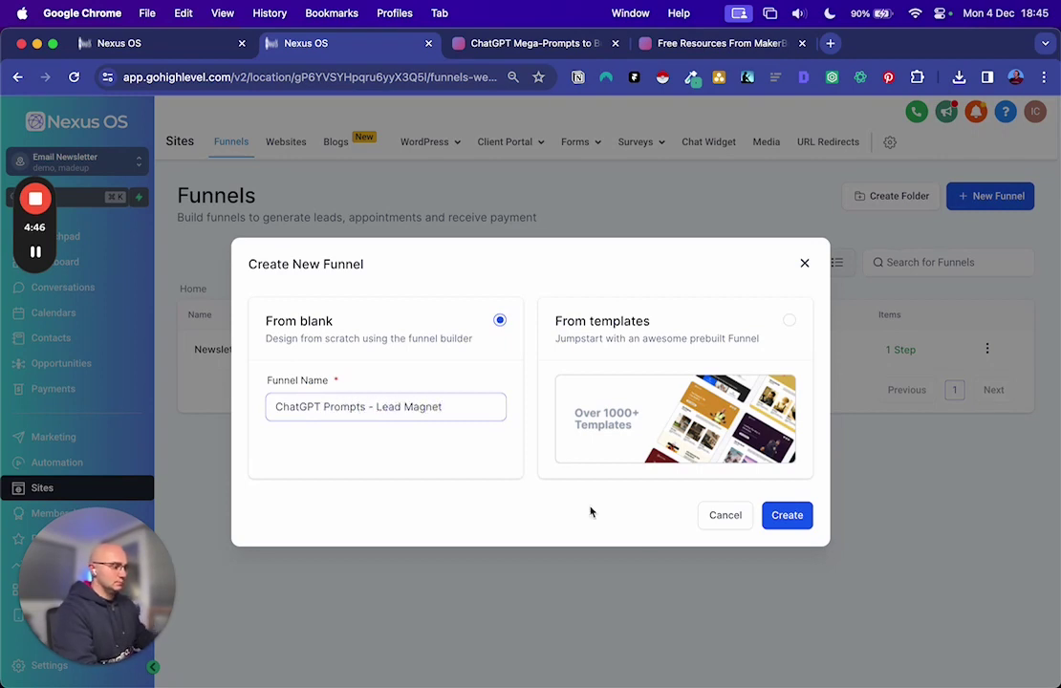
key("Return")
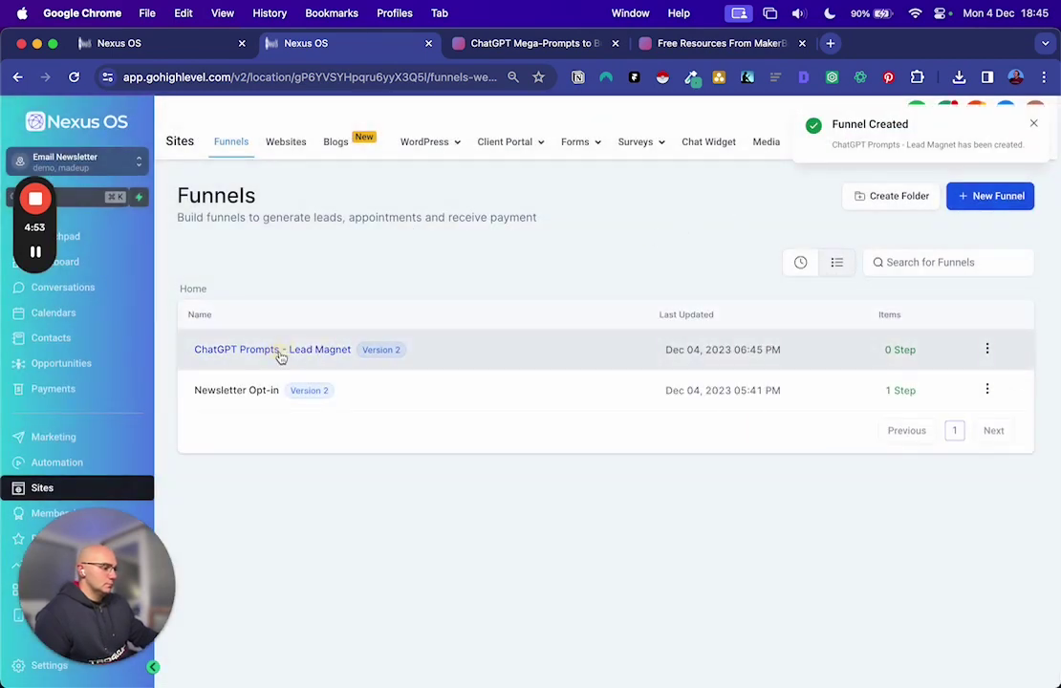
Add an 'Opt-In' step with path 'optin' and start its page from blank.
left_click(279, 352)
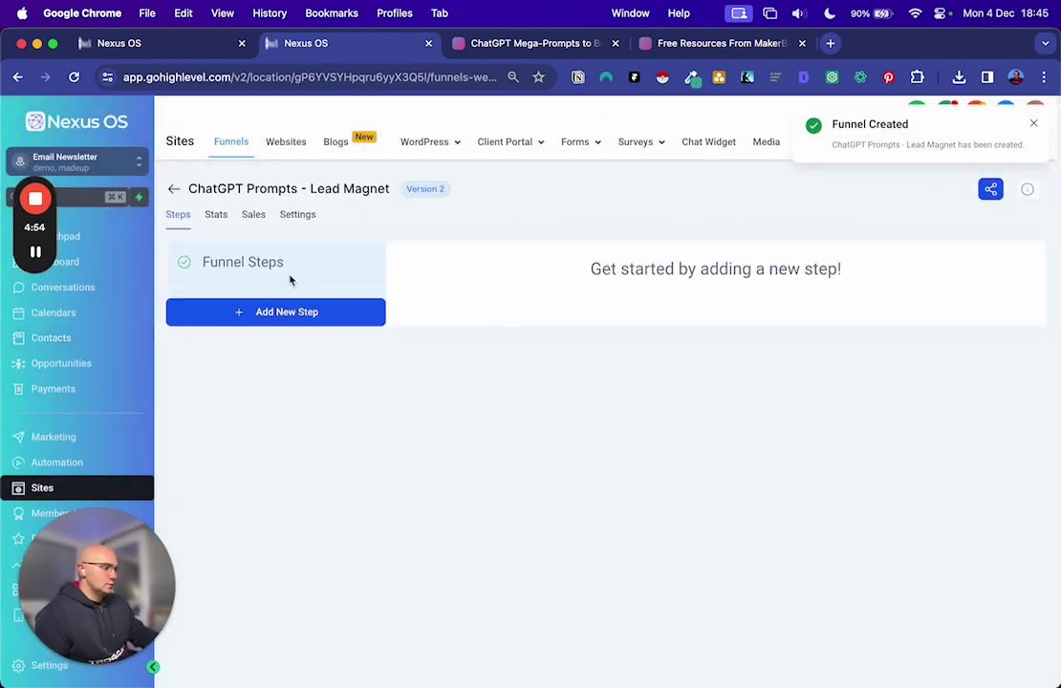
left_click(253, 315)
left_click(422, 329)
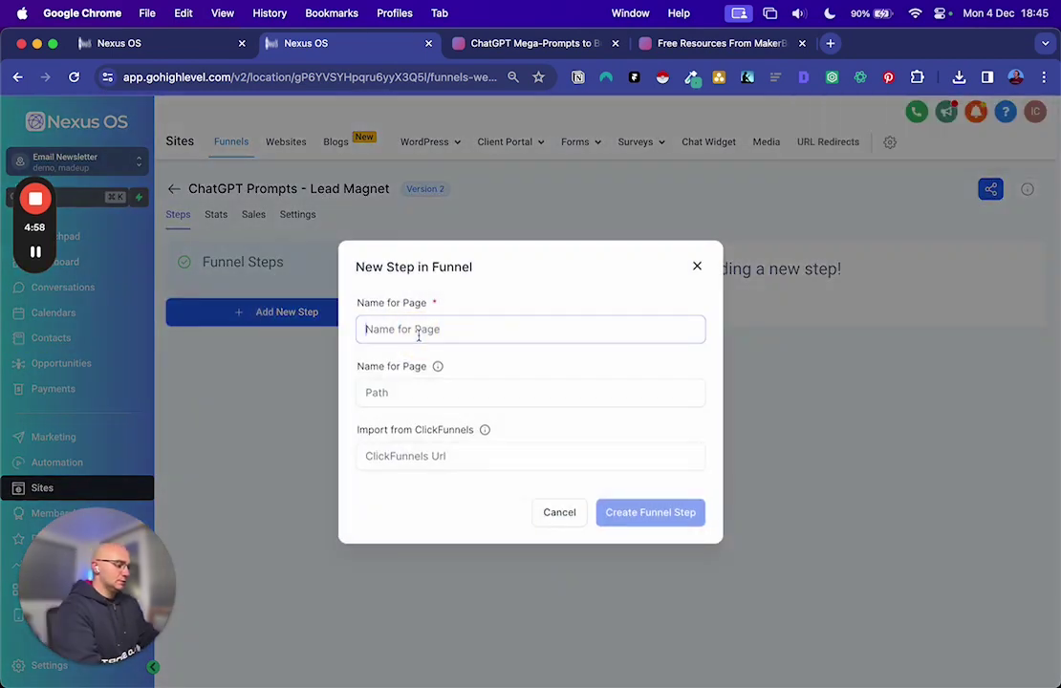
type("Opt-In")
key("Tab")
type("optin")
left_click(651, 513)
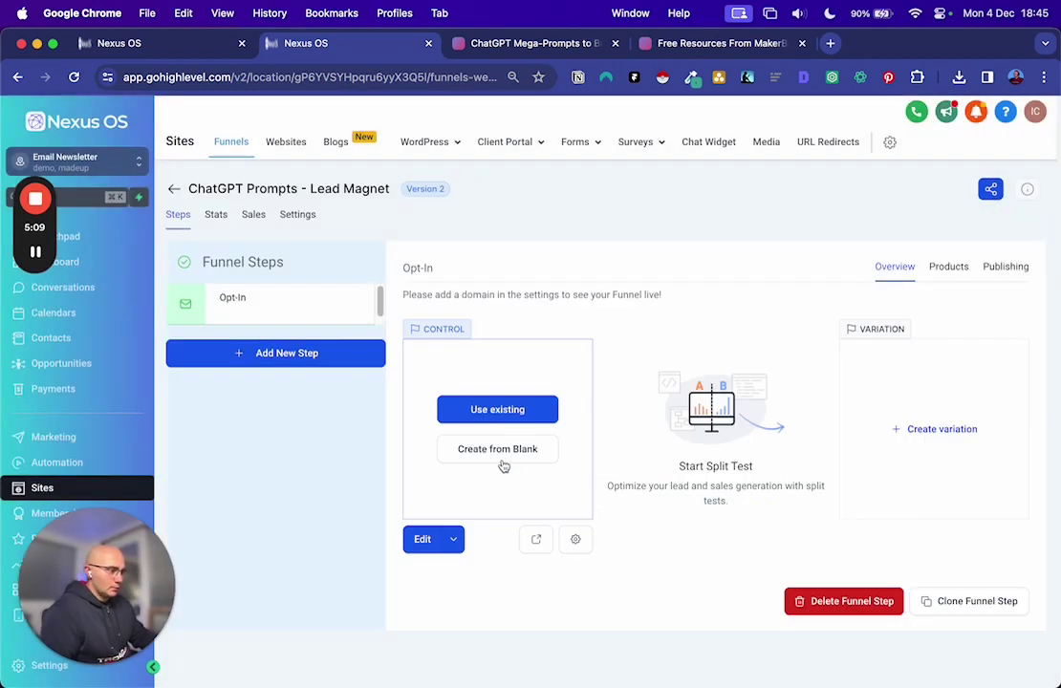
left_click(501, 453)
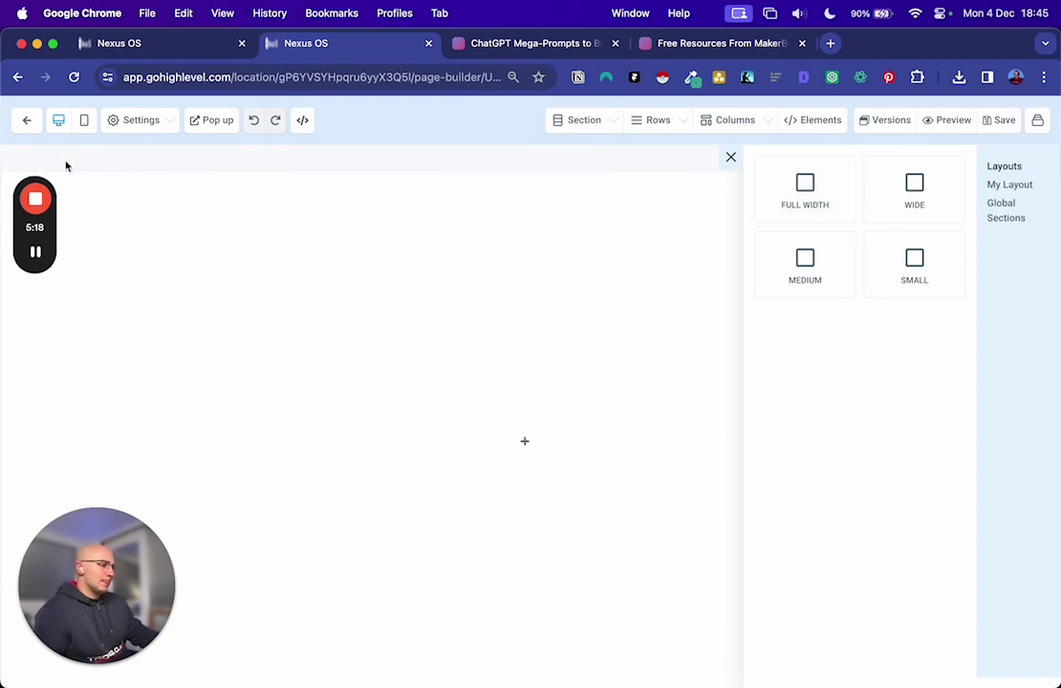
Add a full-width section with a single-column row holding sub-headline, headline and sub-headline.
left_click(810, 196)
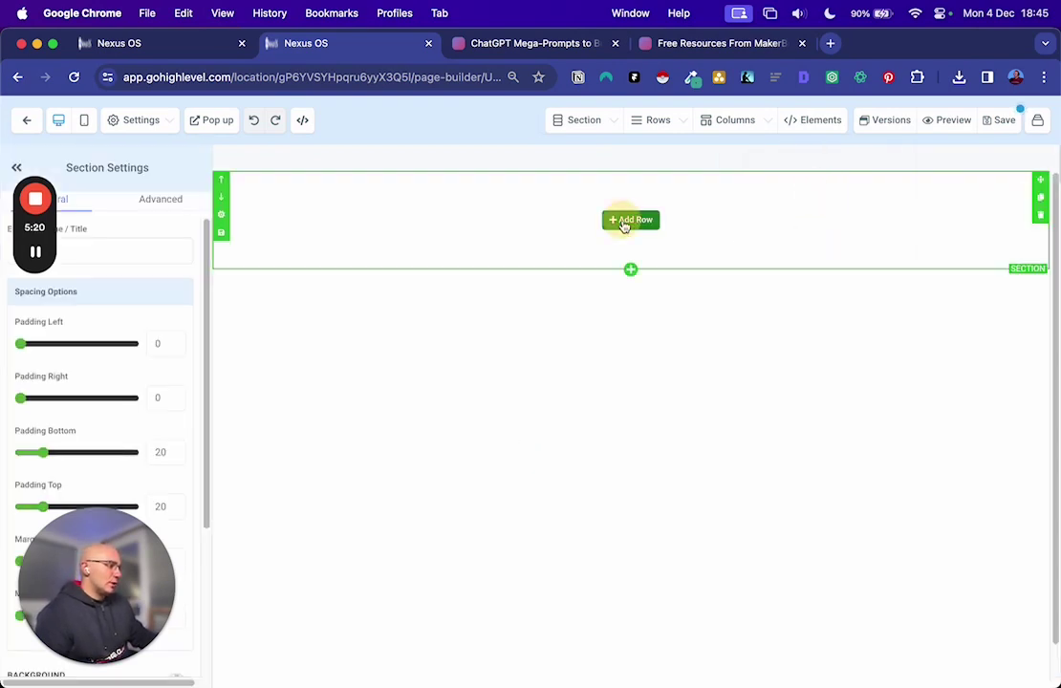
left_click(623, 221)
left_click(865, 239)
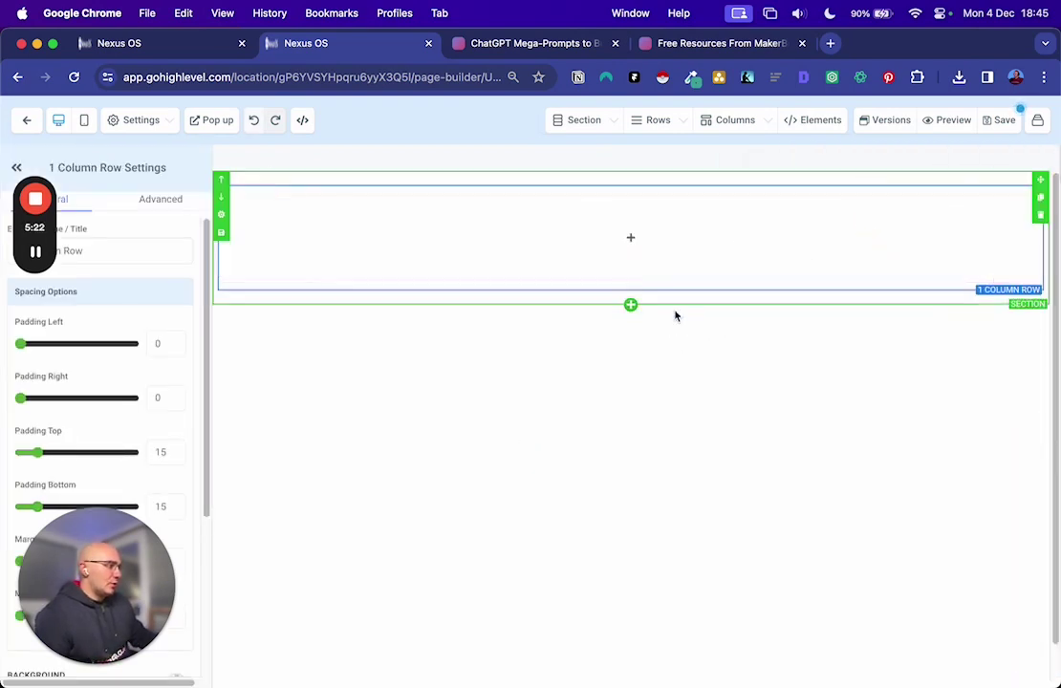
left_click(622, 237)
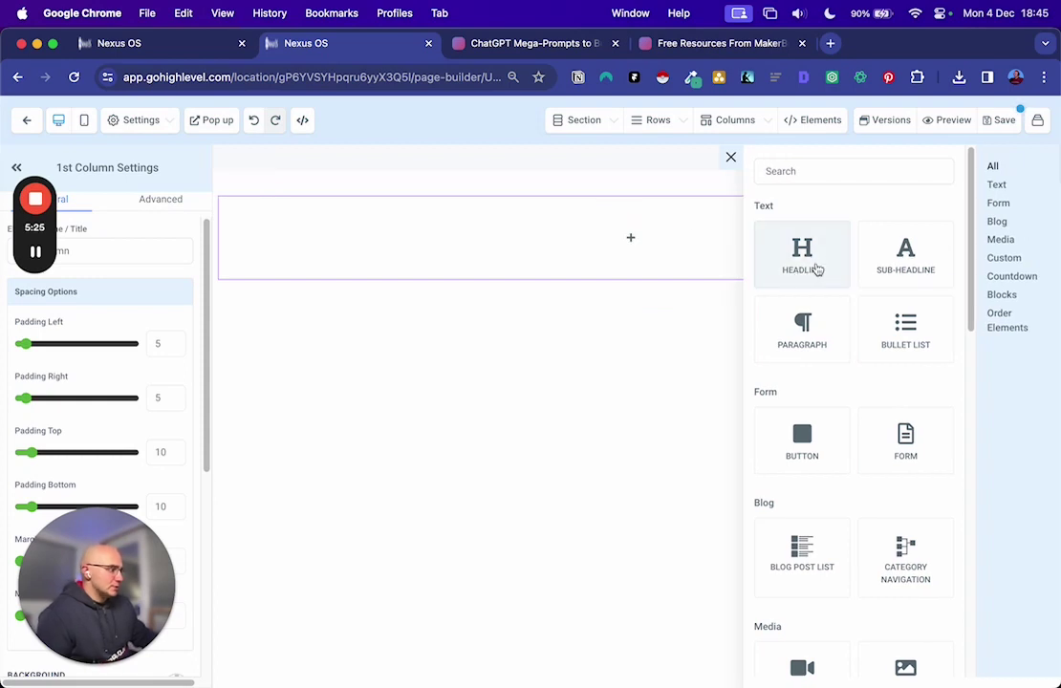
left_click(918, 255)
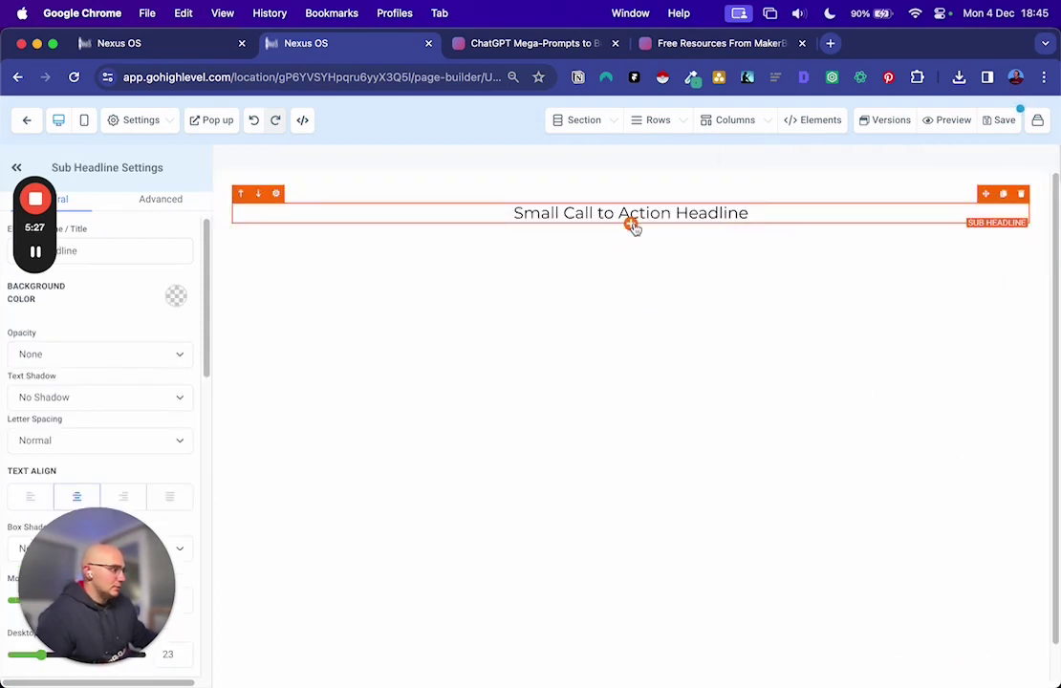
left_click(631, 224)
left_click(800, 253)
left_click(633, 255)
left_click(890, 262)
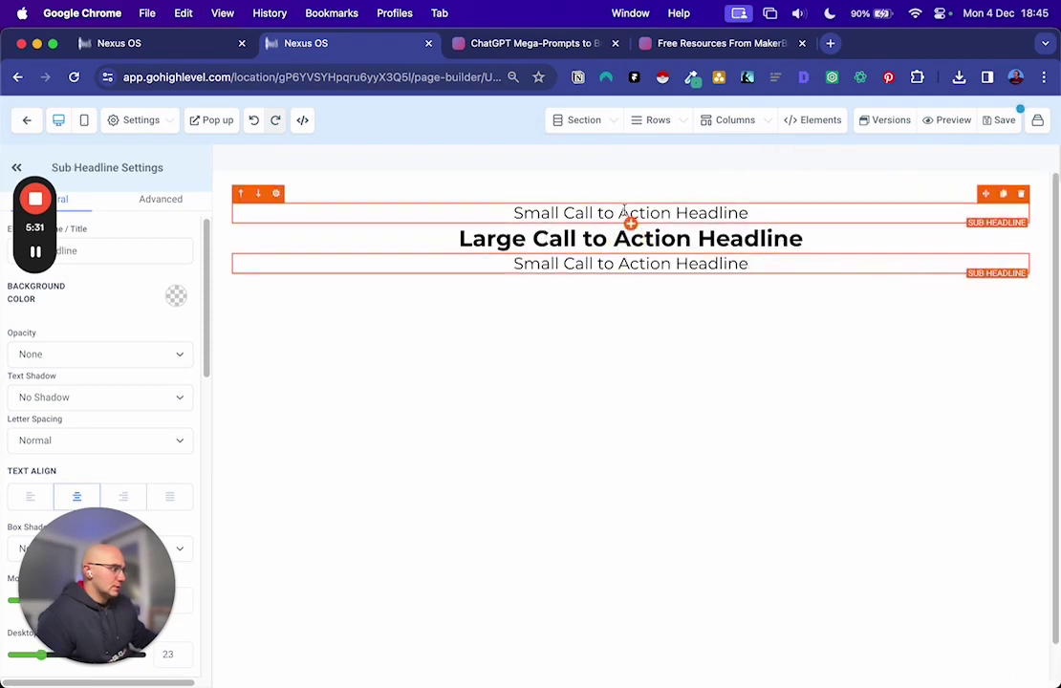
Copy 'PROMPT COLLECTION' from the landing page into the top sub-headline.
left_click(541, 44)
left_click_drag(592, 237, 457, 237)
key("super+c")
left_click(382, 44)
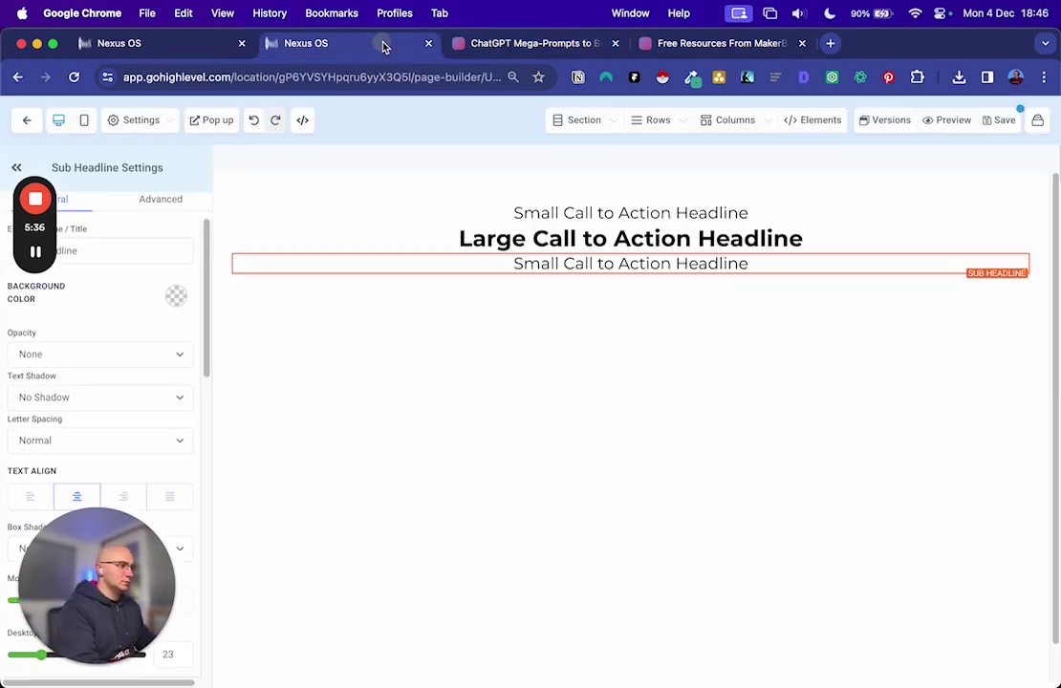
left_click(544, 210)
key("super+a")
key("super+v")
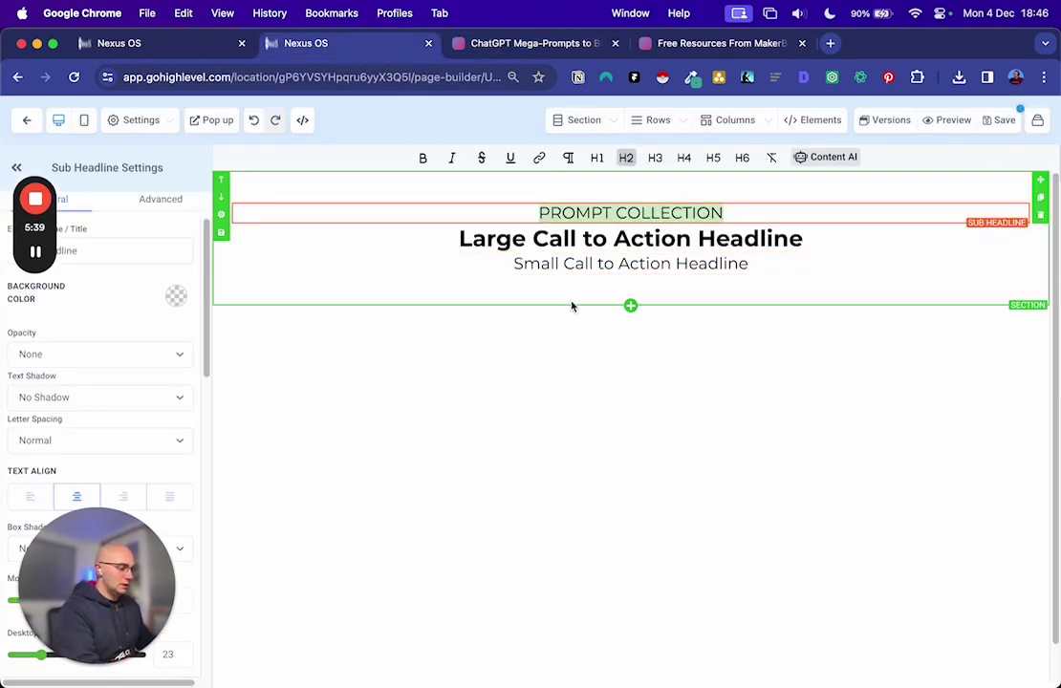
Make the PROMPT COLLECTION sub-headline bold and bring up the Bold Text Color choices.
key("super+a")
key("super+b")
scroll(137, 395, "down", 1)
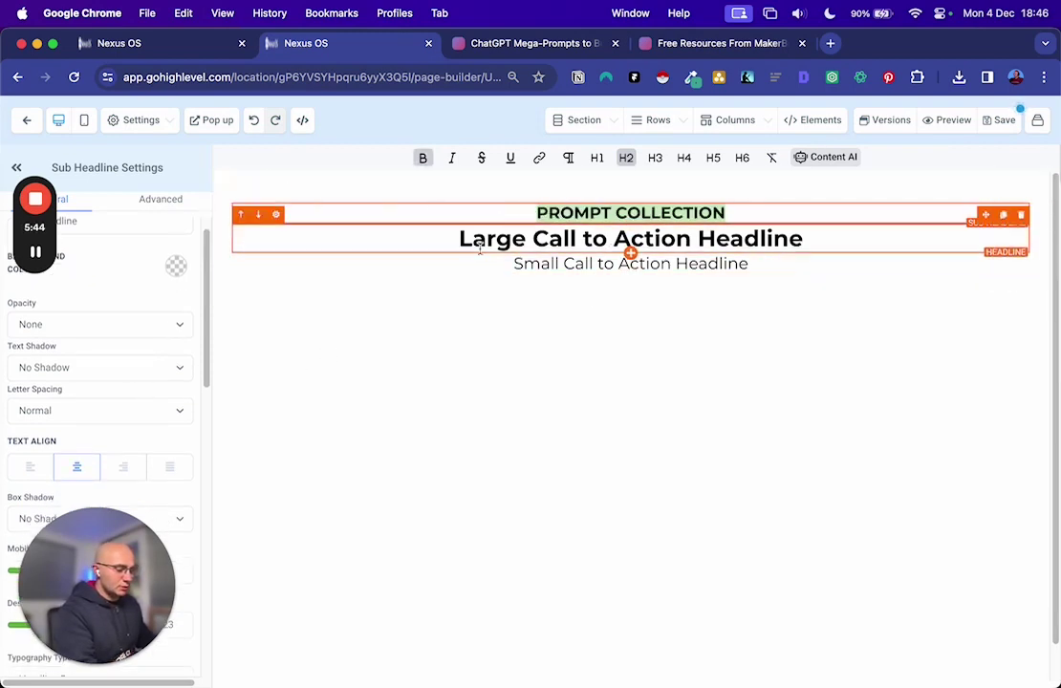
key("super+b")
key("super+b")
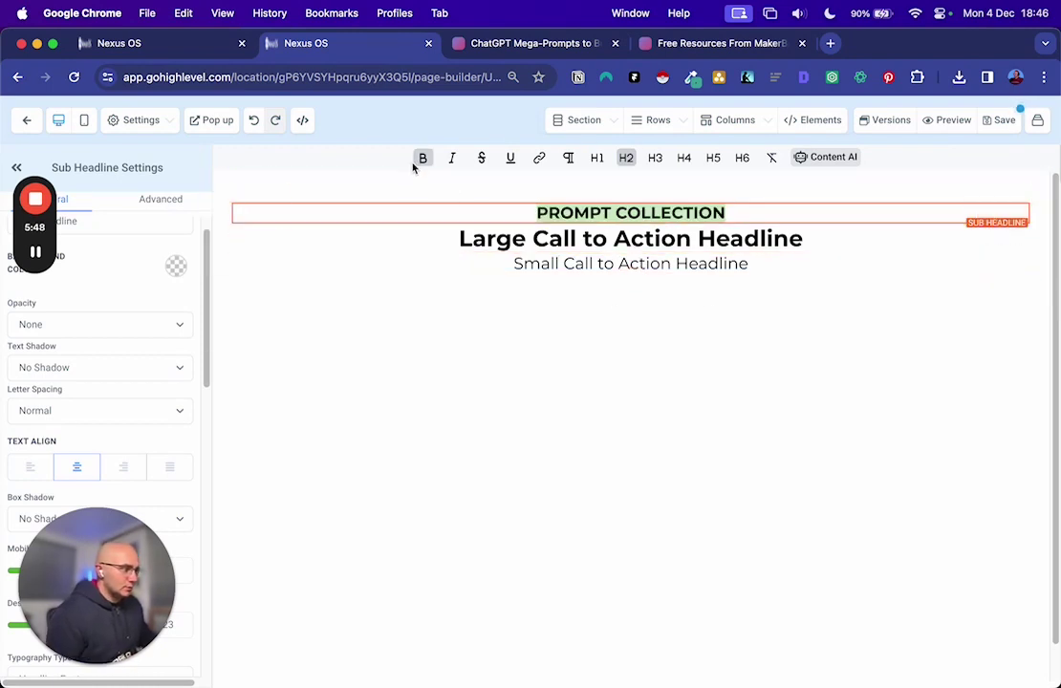
left_click(421, 159)
left_click(422, 158)
scroll(95, 383, "down", 3)
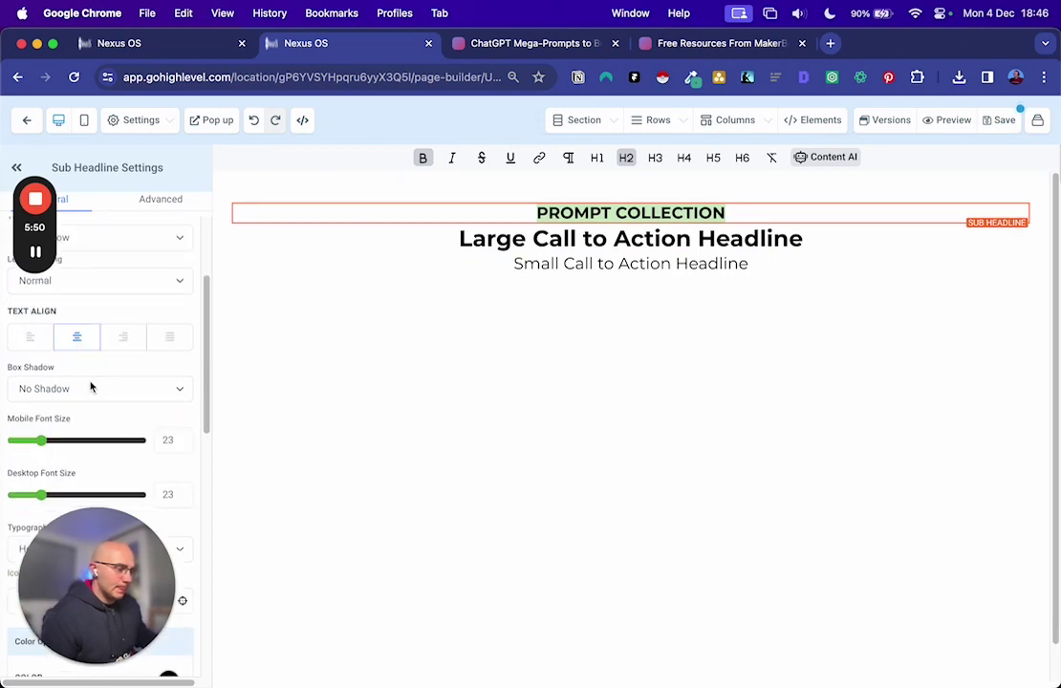
scroll(90, 387, "down", 4)
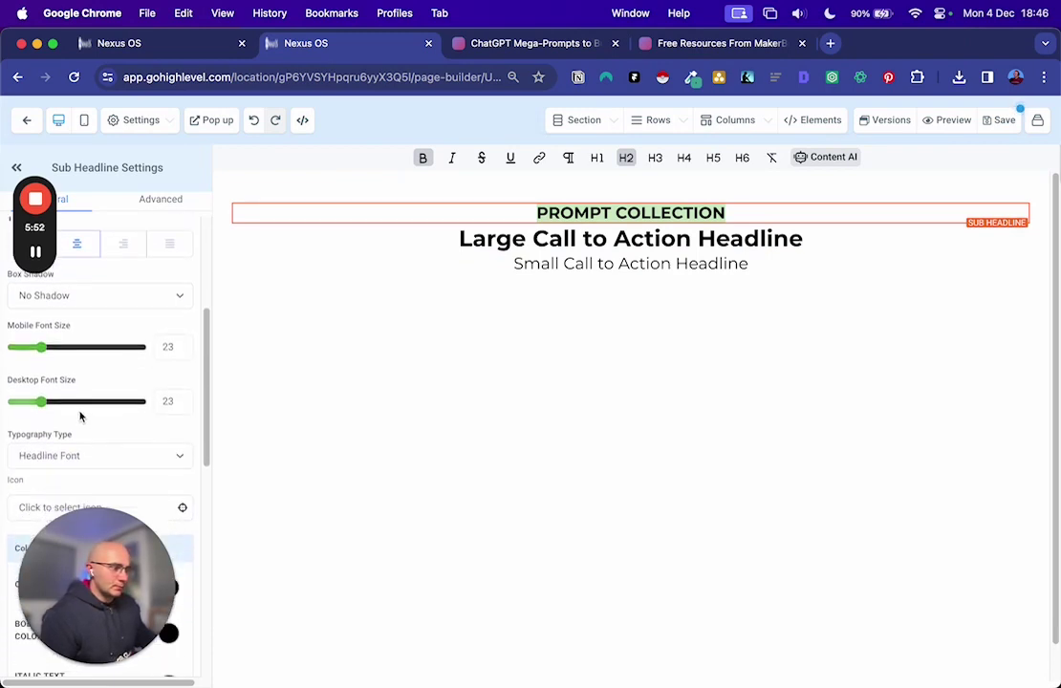
scroll(82, 415, "down", 5)
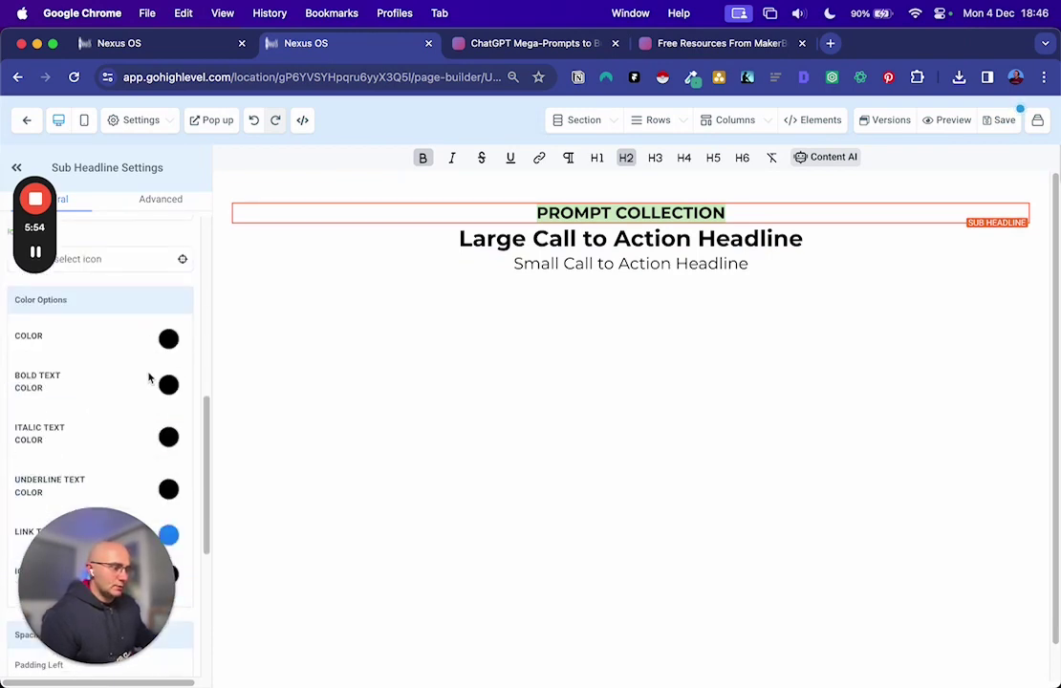
left_click(168, 384)
scroll(111, 466, "down", 1)
scroll(55, 412, "down", 1)
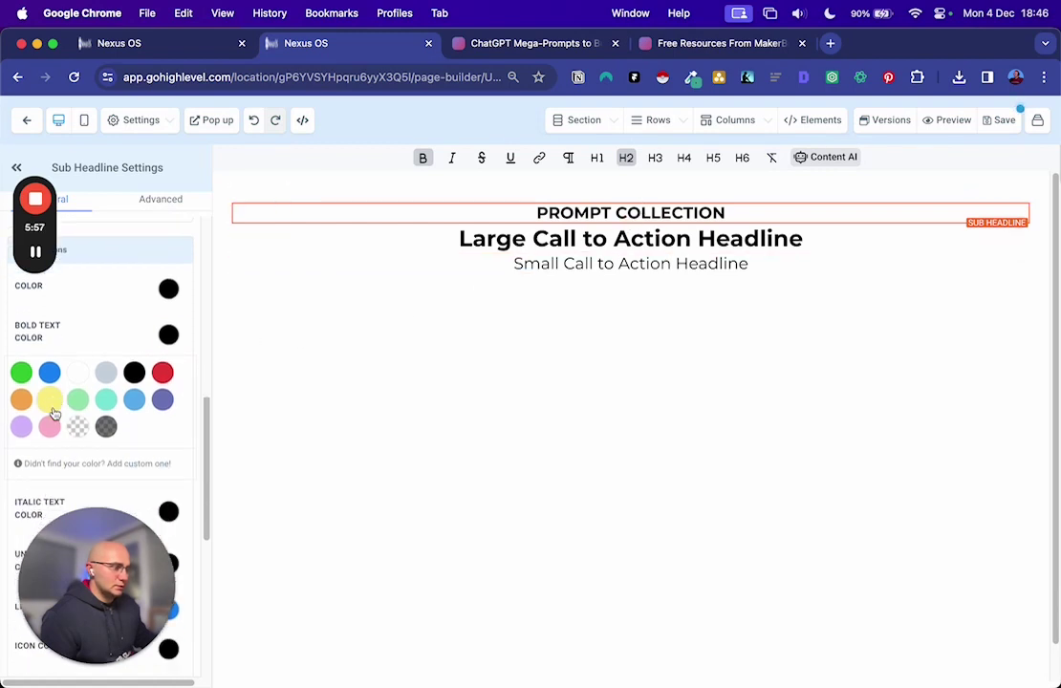
Add a custom colour from the pasted hex 3fab9e and pick the new swatch.
left_click(58, 465)
scroll(114, 420, "down", 1)
left_click(691, 78)
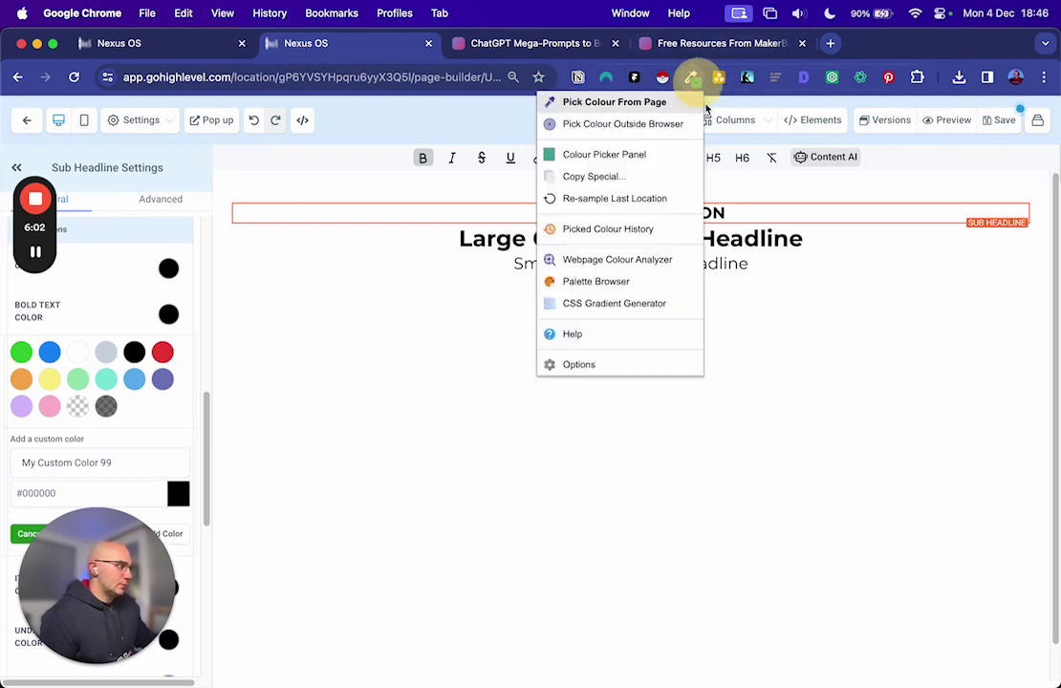
left_click(601, 154)
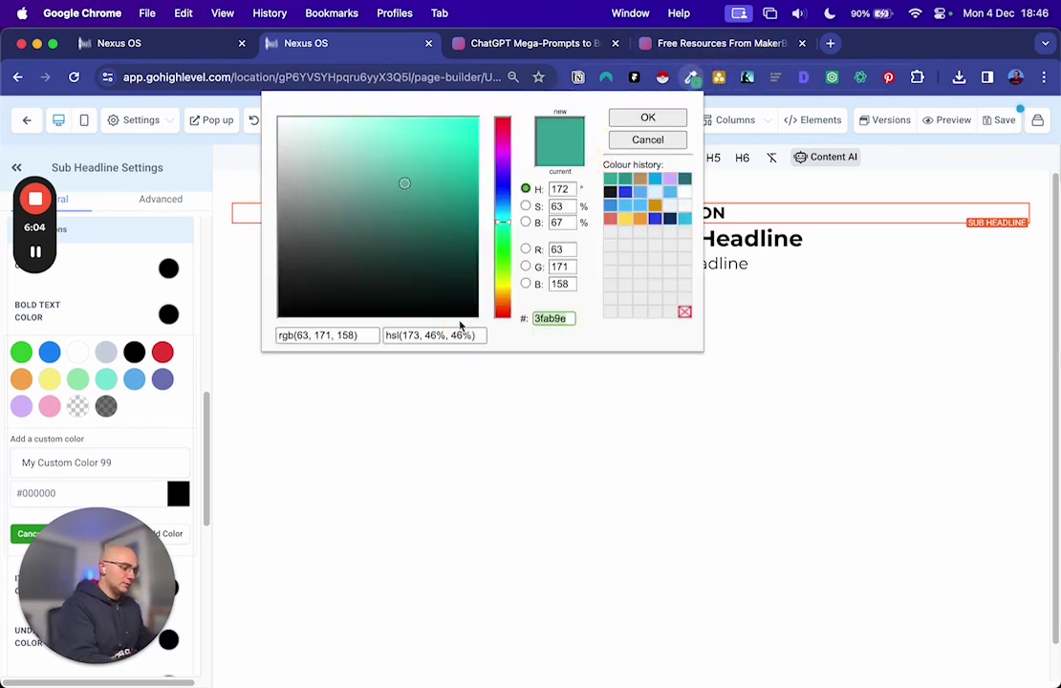
left_click(647, 140)
left_click(79, 494)
key("super+a")
type("3fab9e")
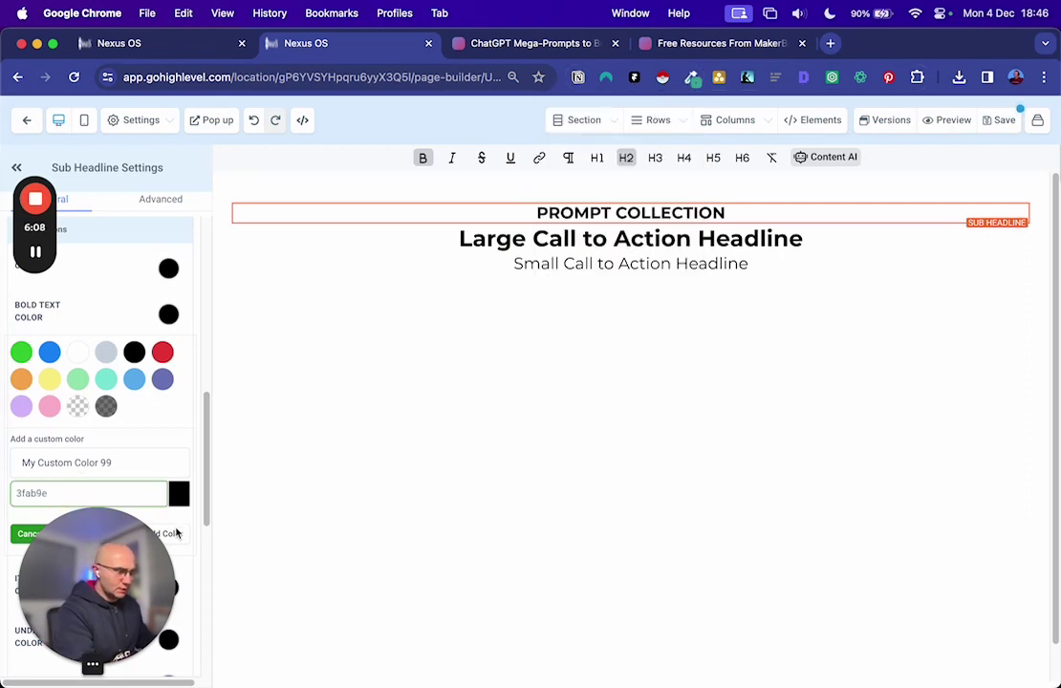
left_click(177, 534)
left_click(153, 537)
left_click(153, 535)
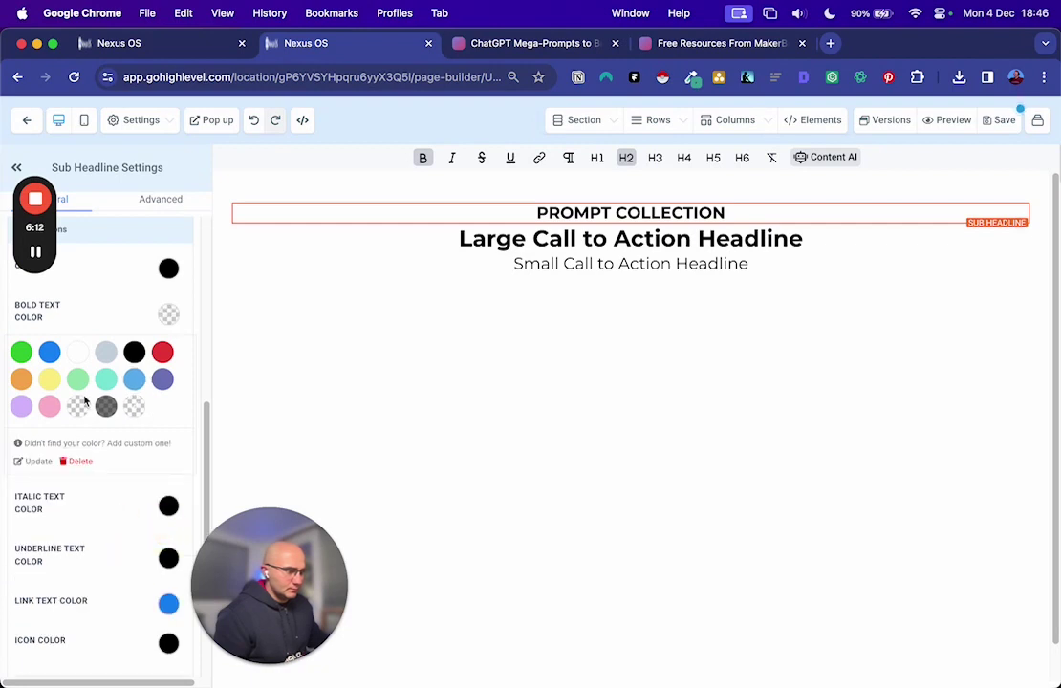
left_click(135, 407)
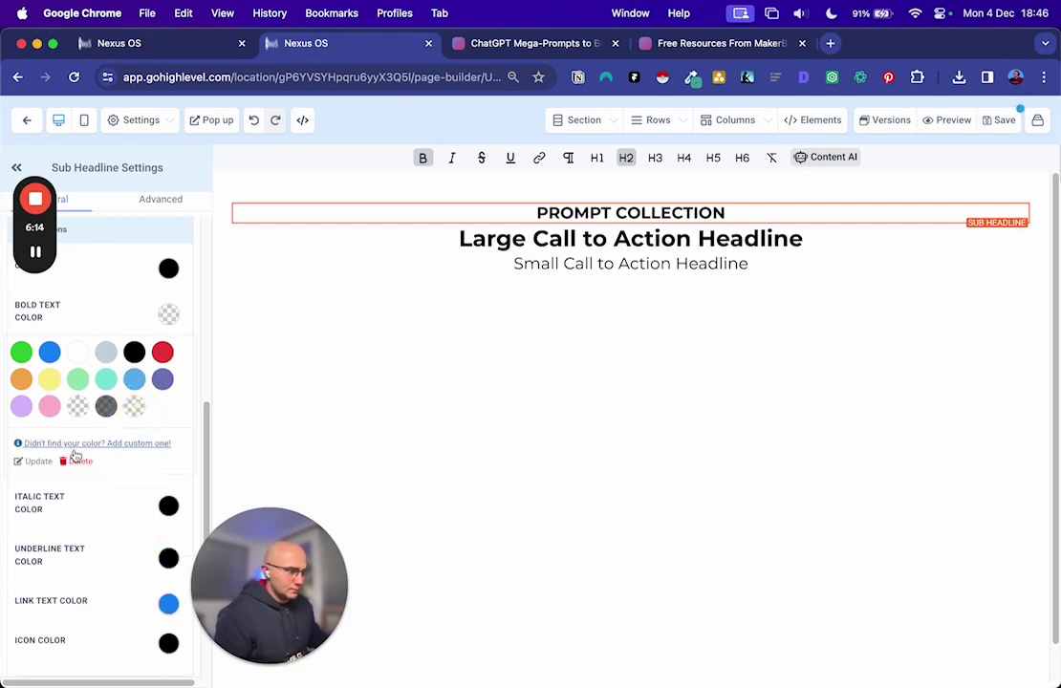
Save custom colour #3fab9e named 'Green gpt' and apply it to the bold text.
left_click(77, 444)
left_click(83, 466)
left_click(73, 495)
left_click(56, 463)
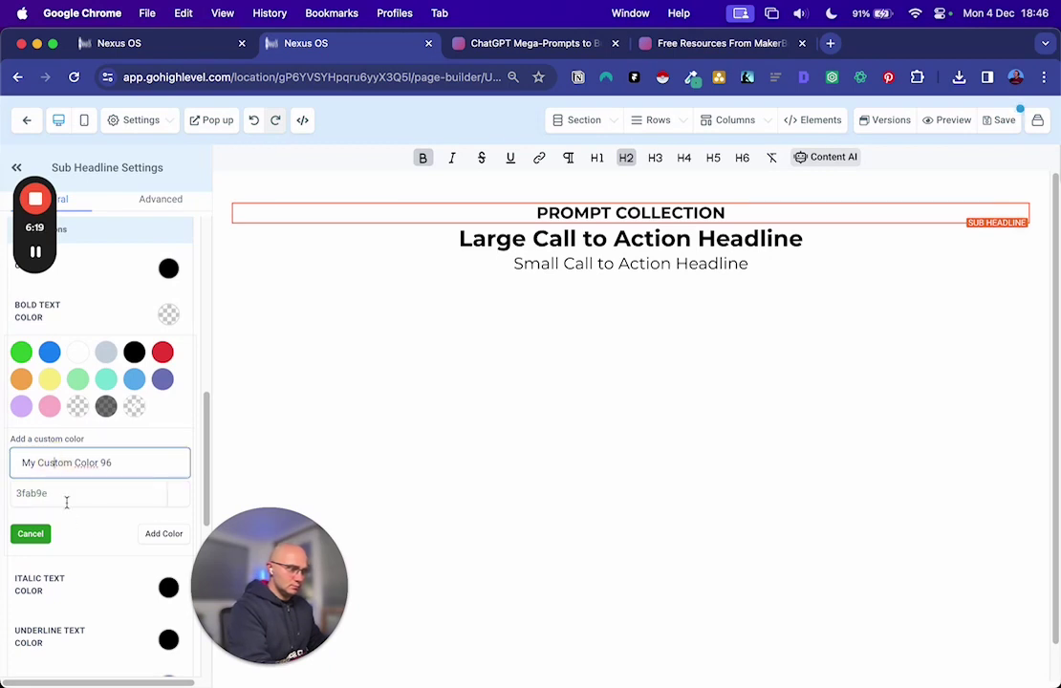
left_click(66, 493)
left_click(19, 493)
type("#")
left_click(113, 461)
key("super+a")
type("G")
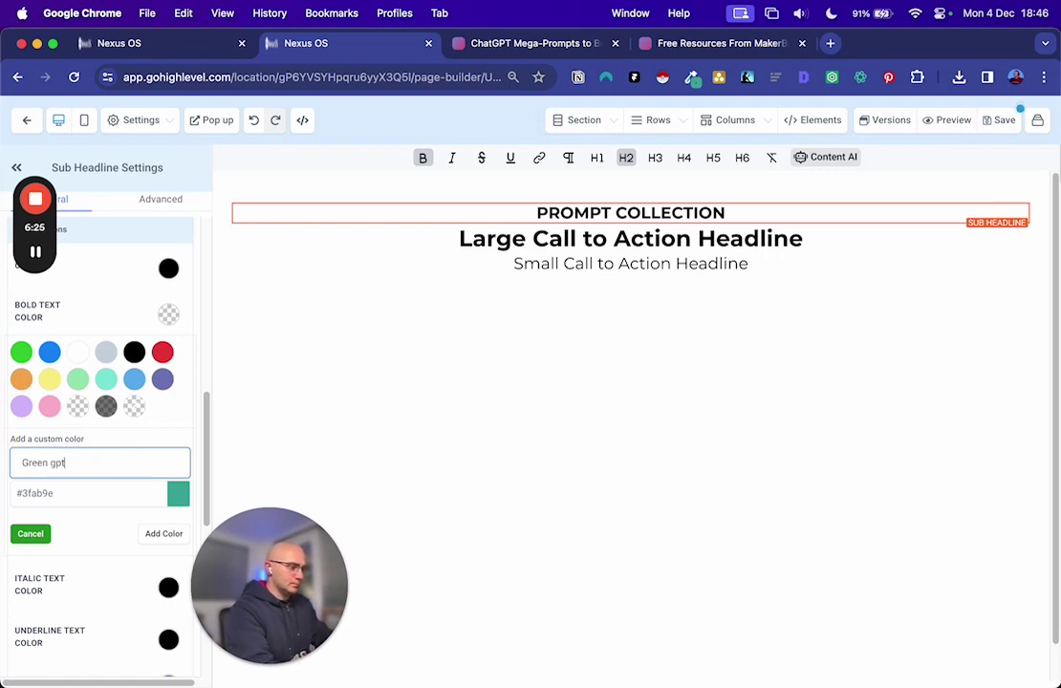
left_click(164, 533)
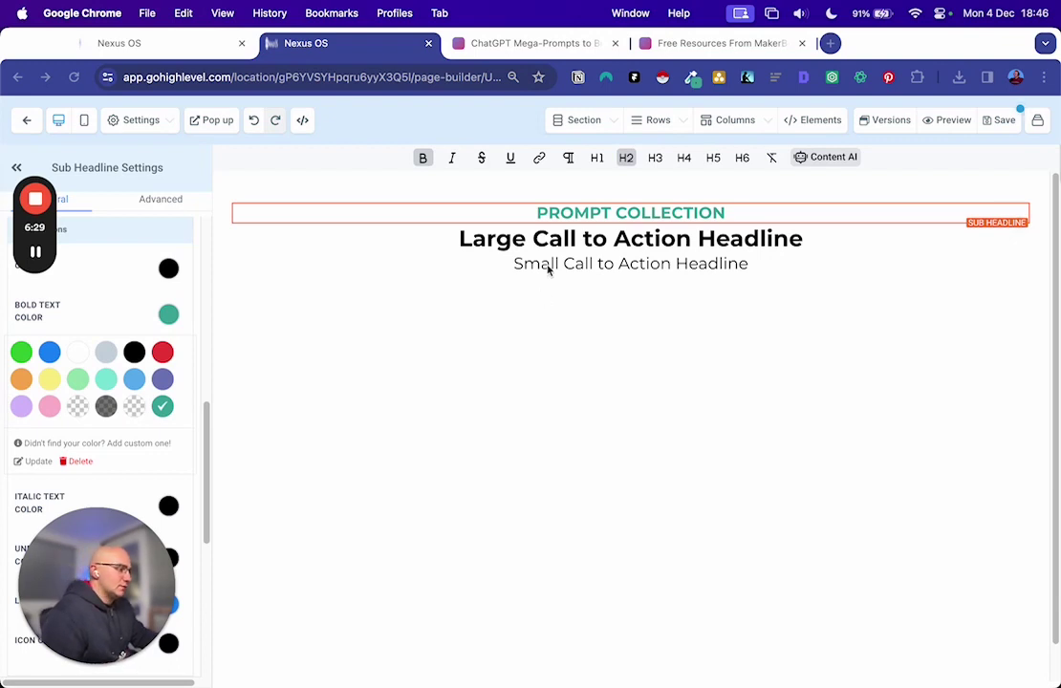
Replace the headline with the copied makerbox heading and raise its desktop font size to 68.
left_click(540, 43)
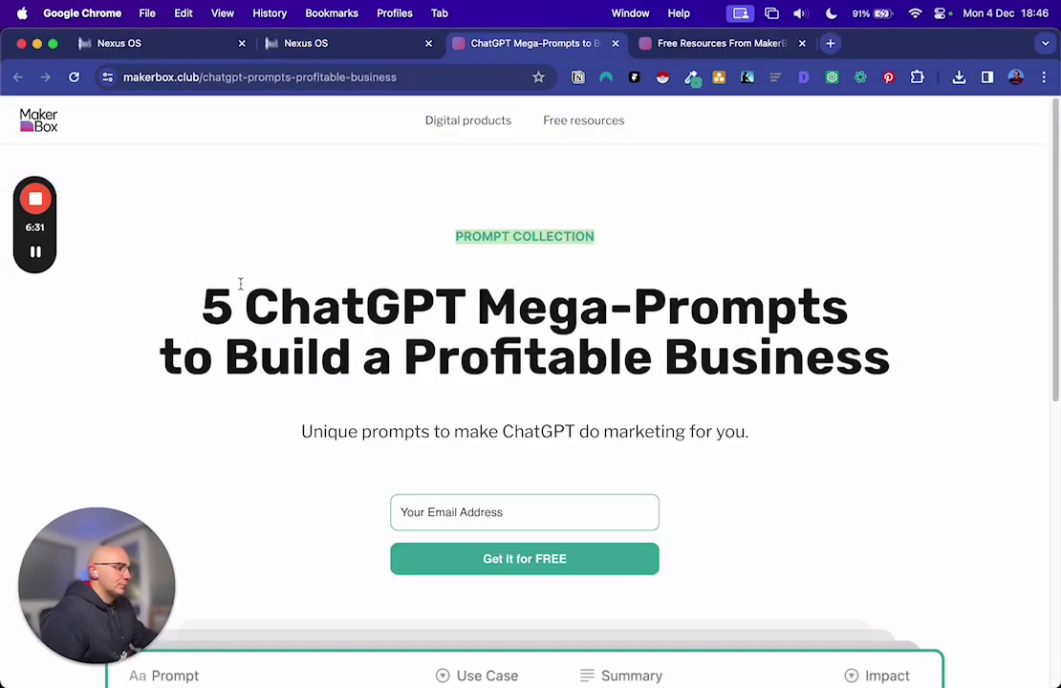
left_click_drag(202, 285, 182, 299)
key("super+c")
key("ctrl+shift+Tab")
left_click(573, 241)
key("super+a")
key("super+v")
scroll(165, 364, "down", 8)
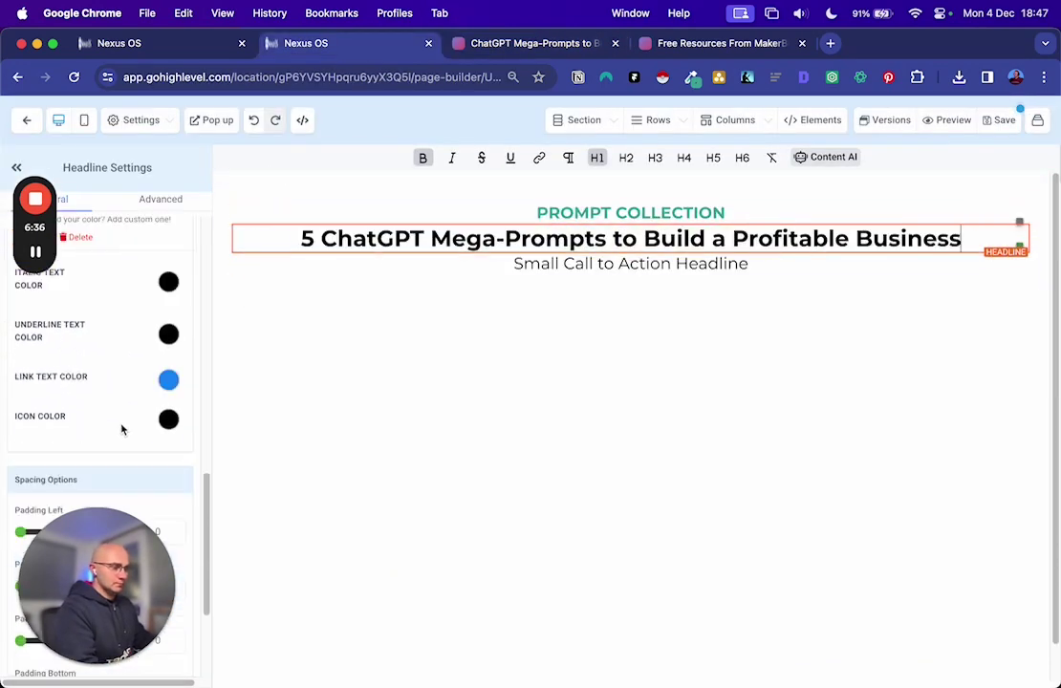
scroll(121, 427, "up", 10)
scroll(105, 411, "down", 4)
left_click(62, 410)
left_click_drag(62, 410, 102, 407)
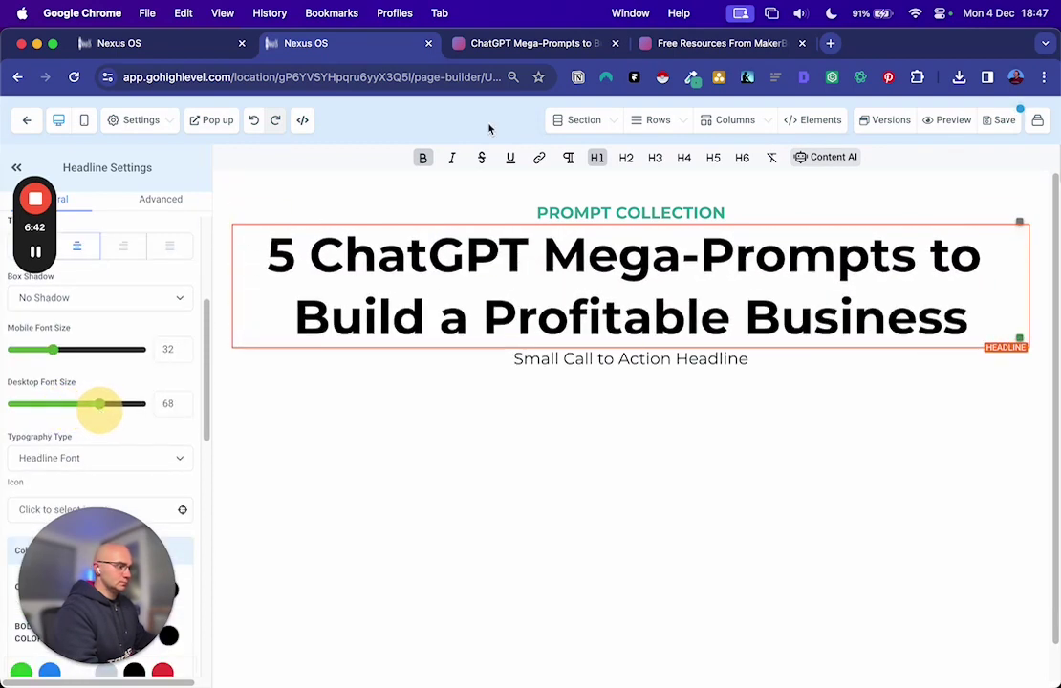
Paste the makerbox subtitle over the small call-to-action headline and give it 28 px top padding.
left_click(525, 41)
left_click_drag(761, 430, 301, 430)
left_click(340, 43)
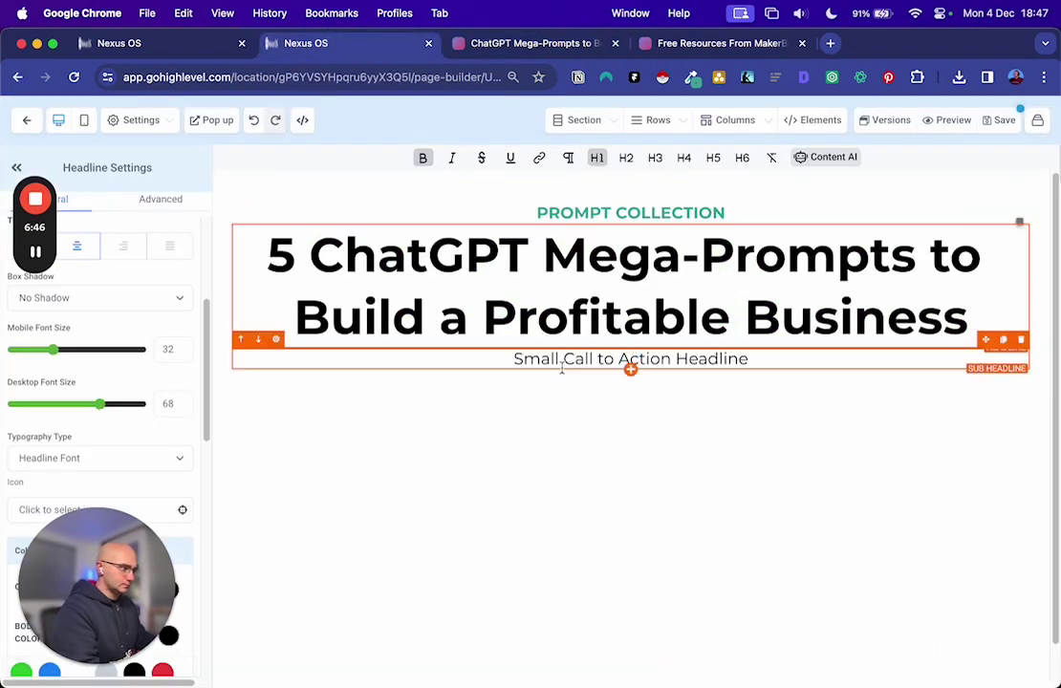
triple_click(516, 358)
key("super+v")
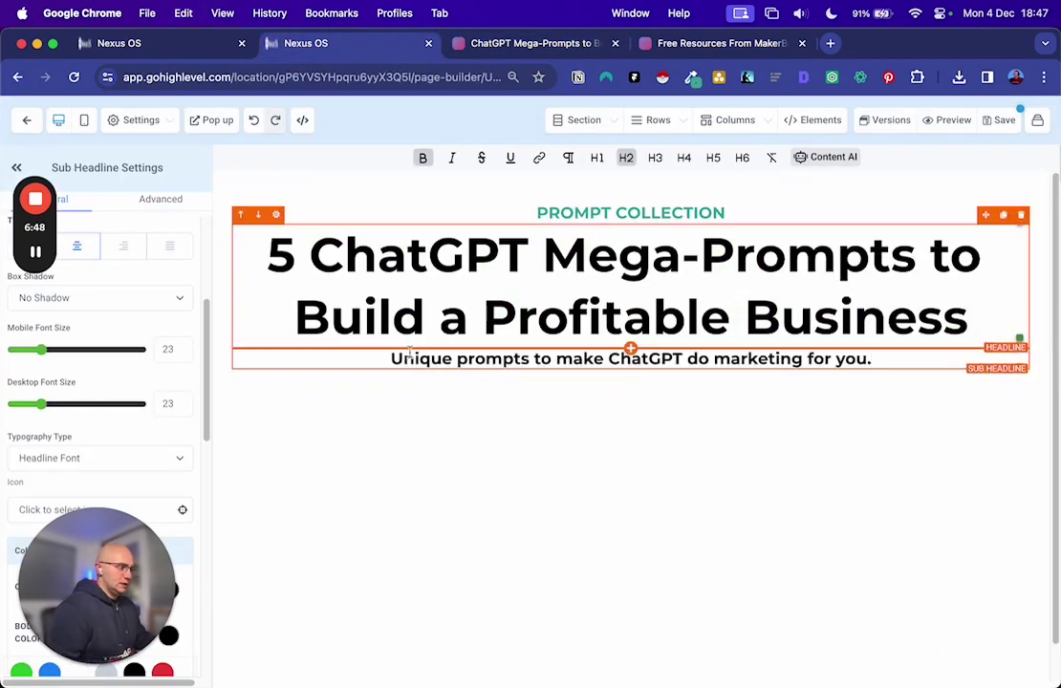
left_click_drag(389, 360, 882, 363)
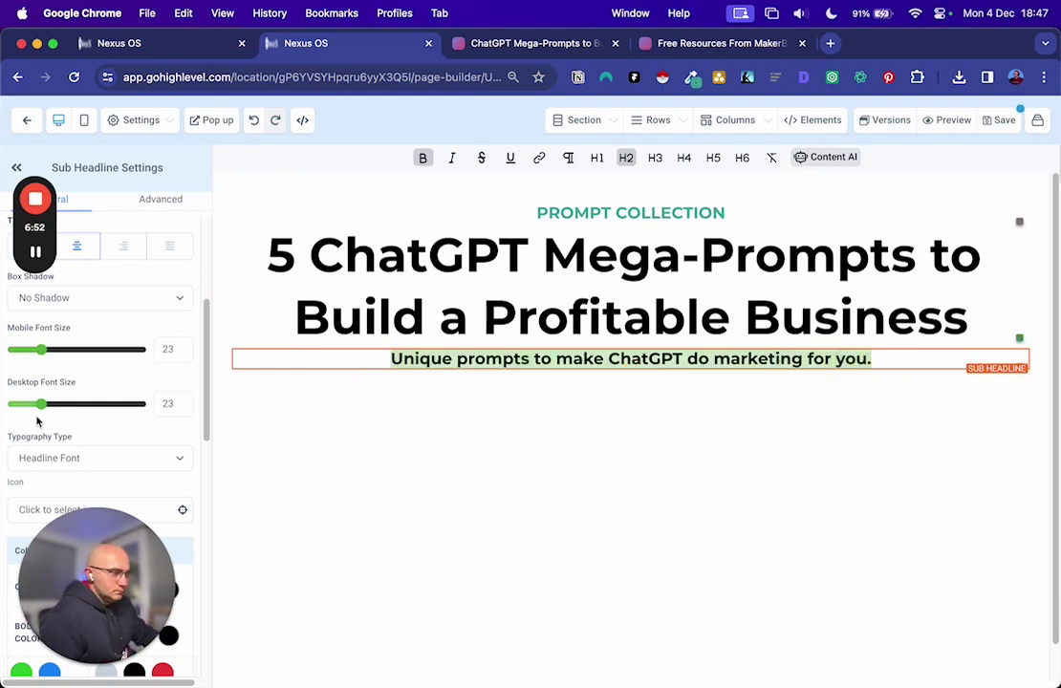
left_click_drag(42, 413, 40, 409)
scroll(99, 421, "down", 8)
scroll(99, 422, "down", 5)
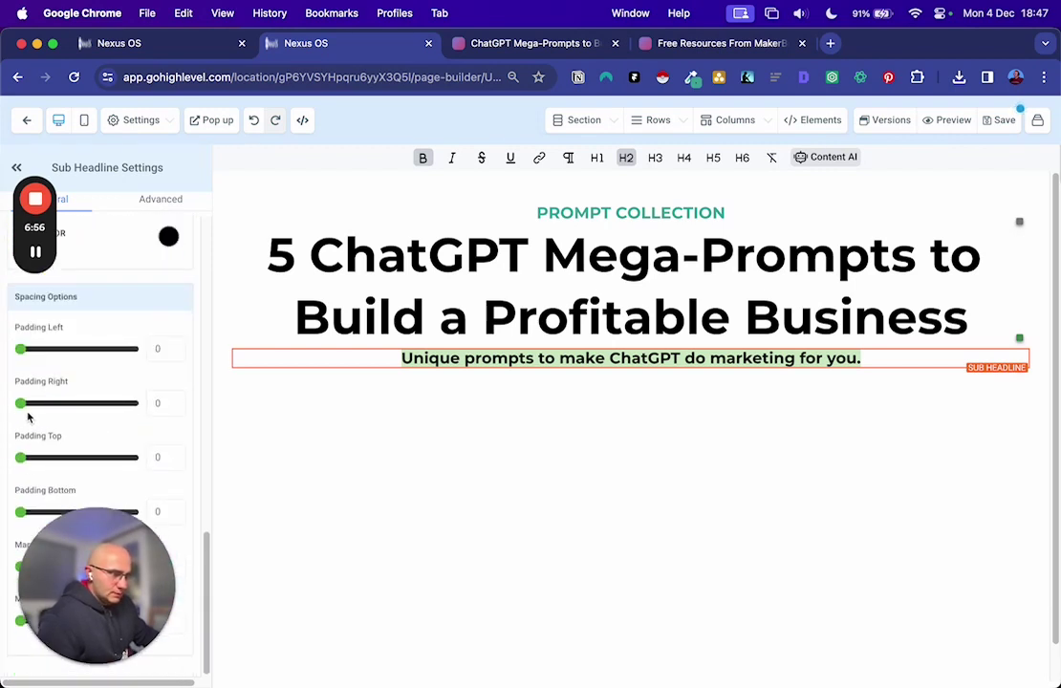
left_click_drag(28, 463, 53, 464)
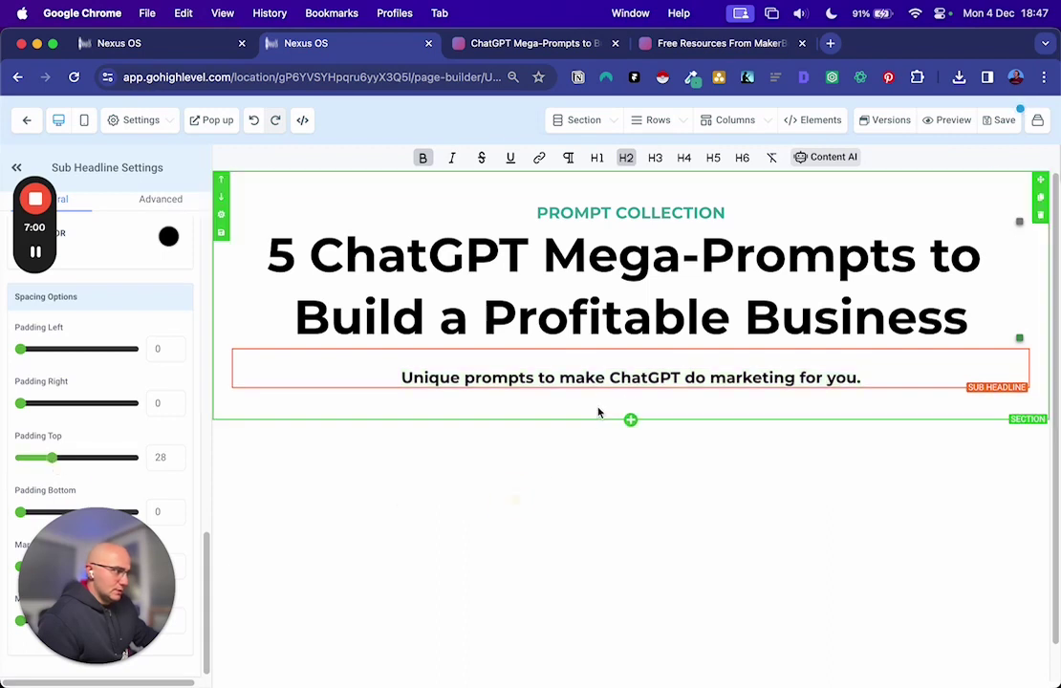
Add a form below the sub headline using the saved ChatGPT Prompts form.
left_click(631, 387)
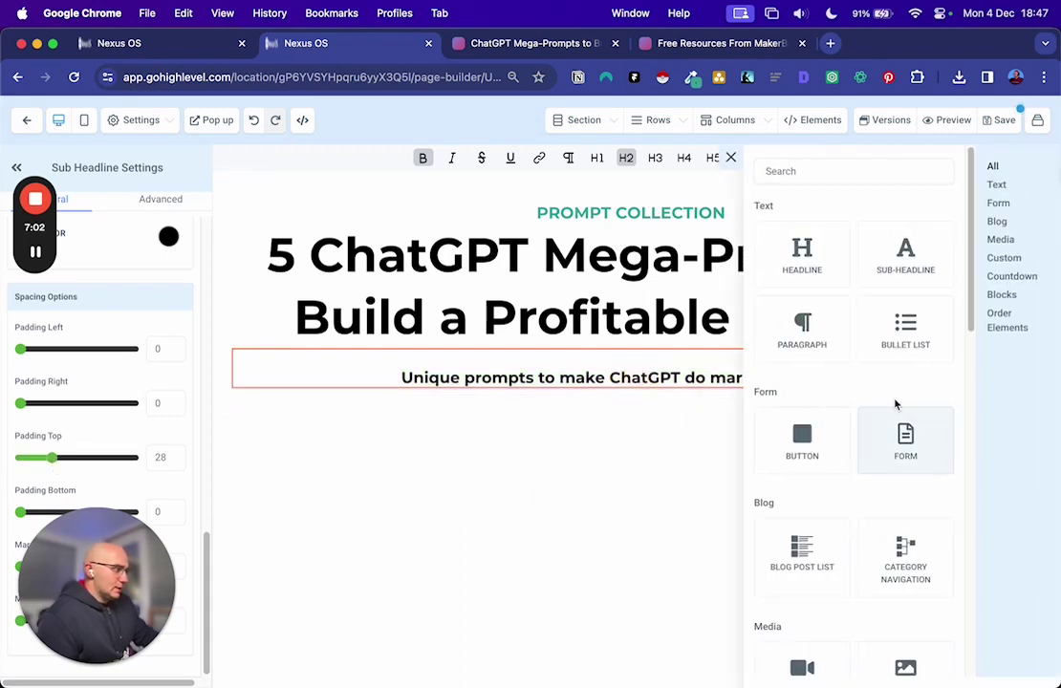
left_click(926, 440)
left_click(566, 341)
left_click(336, 371)
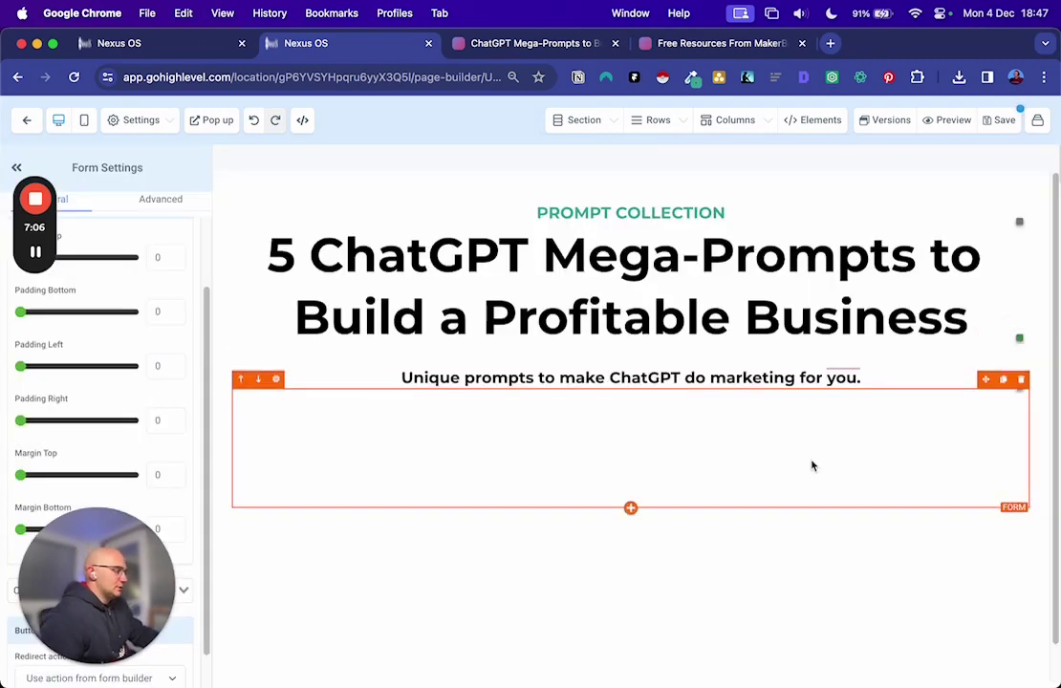
scroll(547, 481, "down", 1)
Add an image element below the form holding the prompt-table image from the media library.
left_click(630, 537)
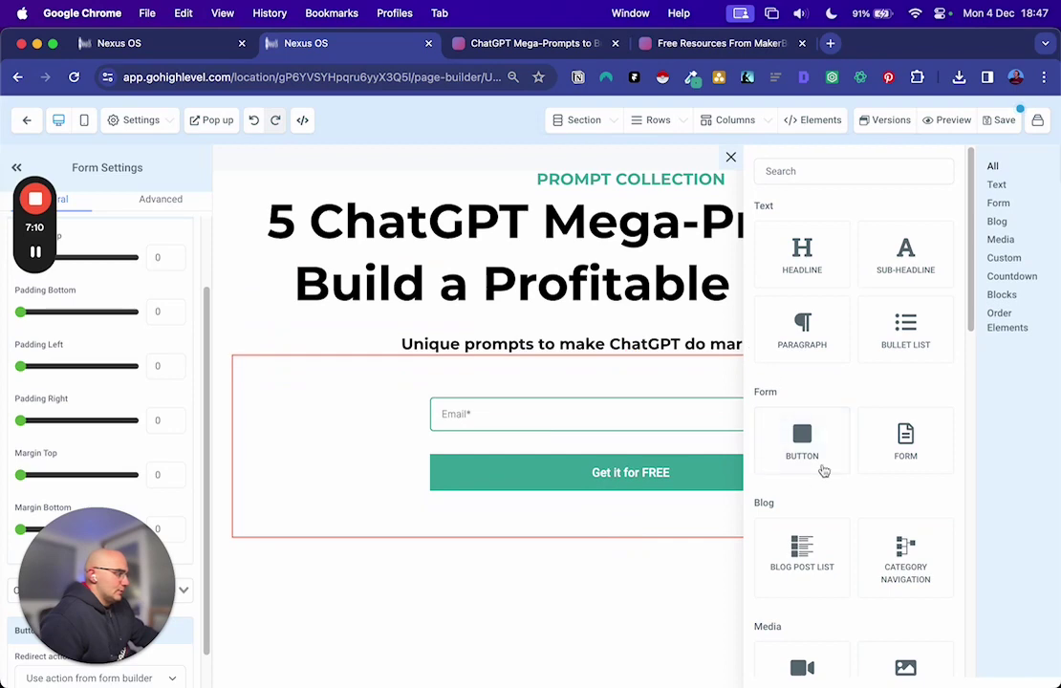
scroll(860, 555, "down", 1)
left_click(906, 650)
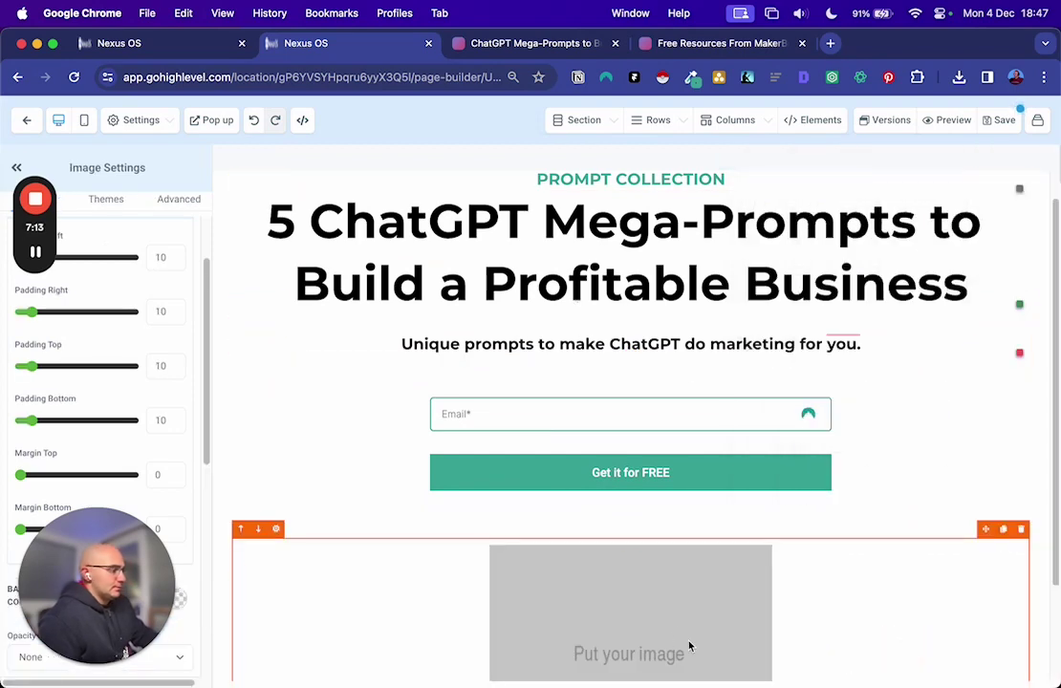
scroll(694, 644, "down", 2)
left_click(538, 43)
scroll(612, 507, "down", 5)
left_click(306, 43)
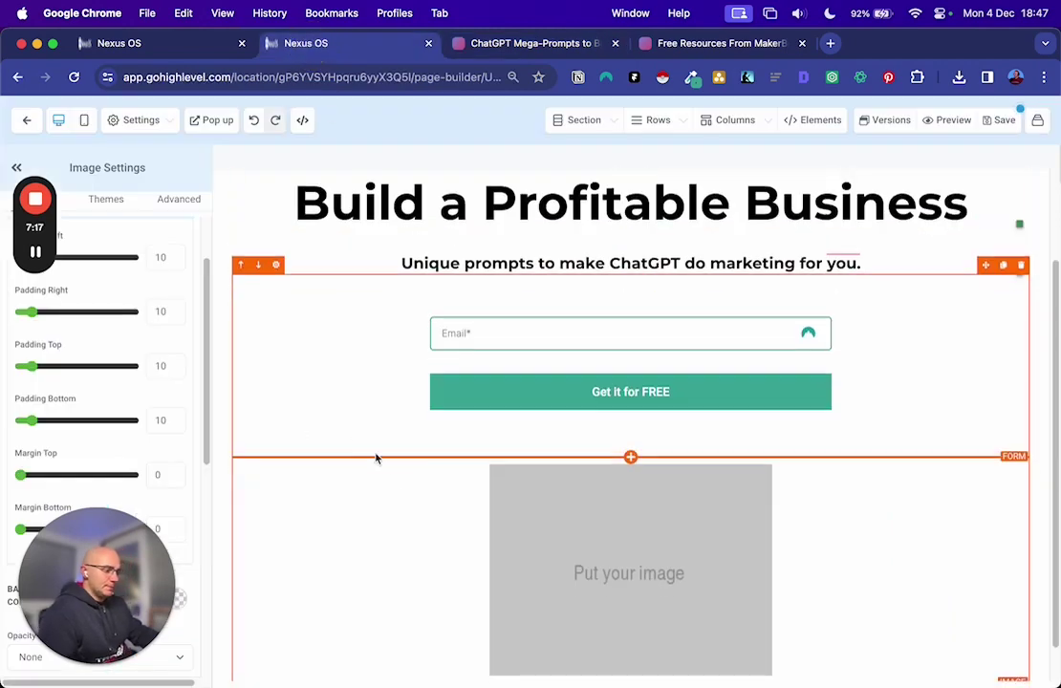
scroll(109, 405, "down", 10)
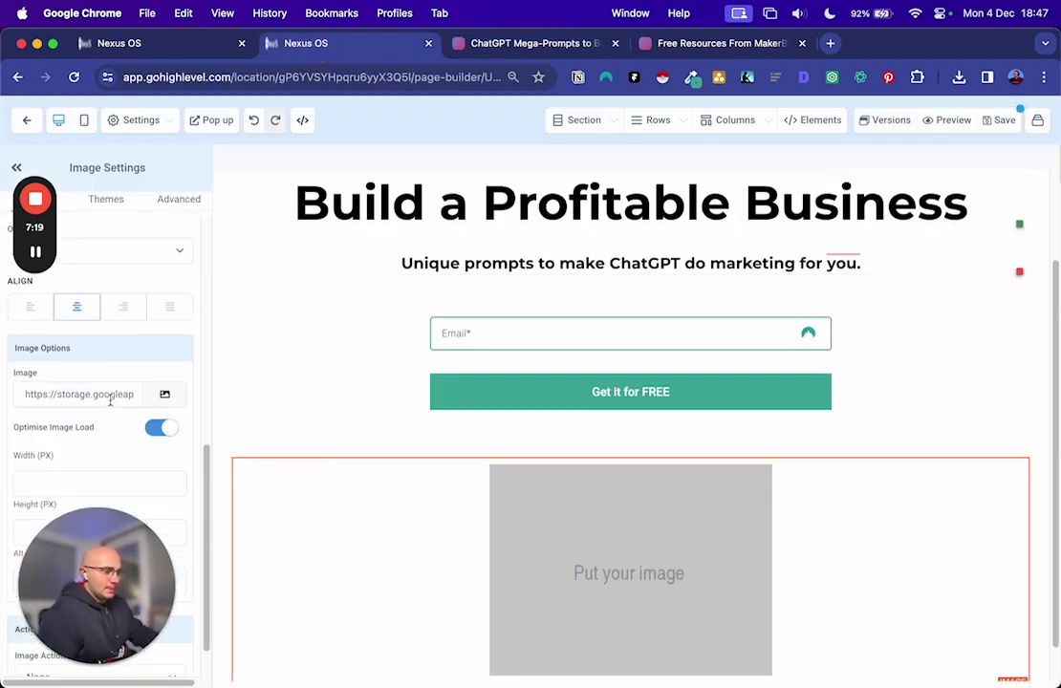
left_click(165, 394)
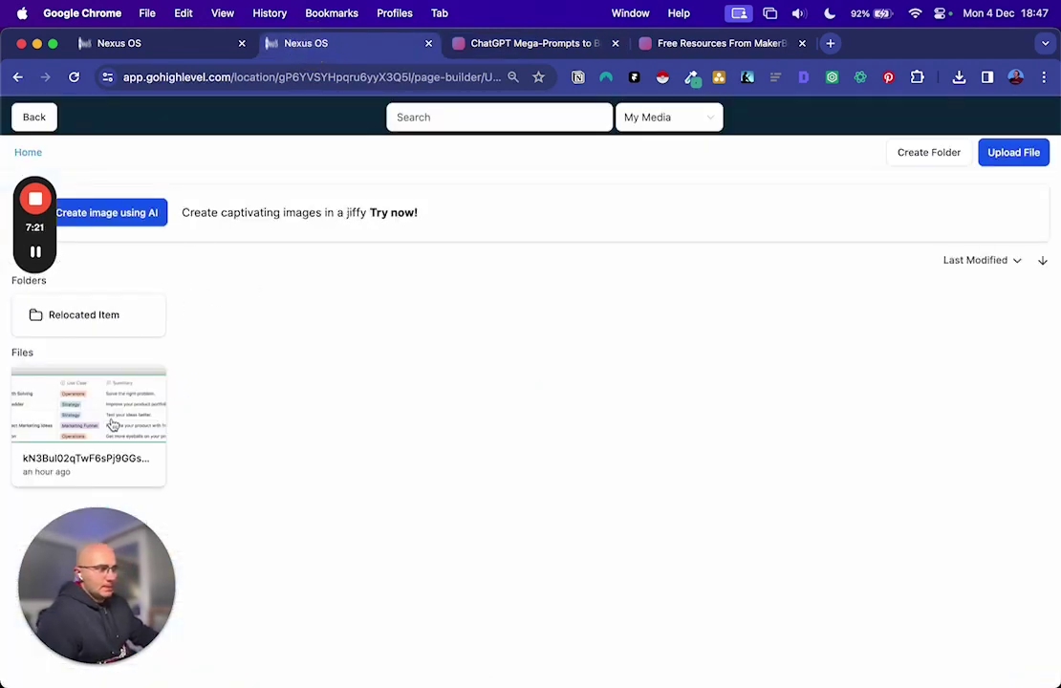
left_click(113, 425)
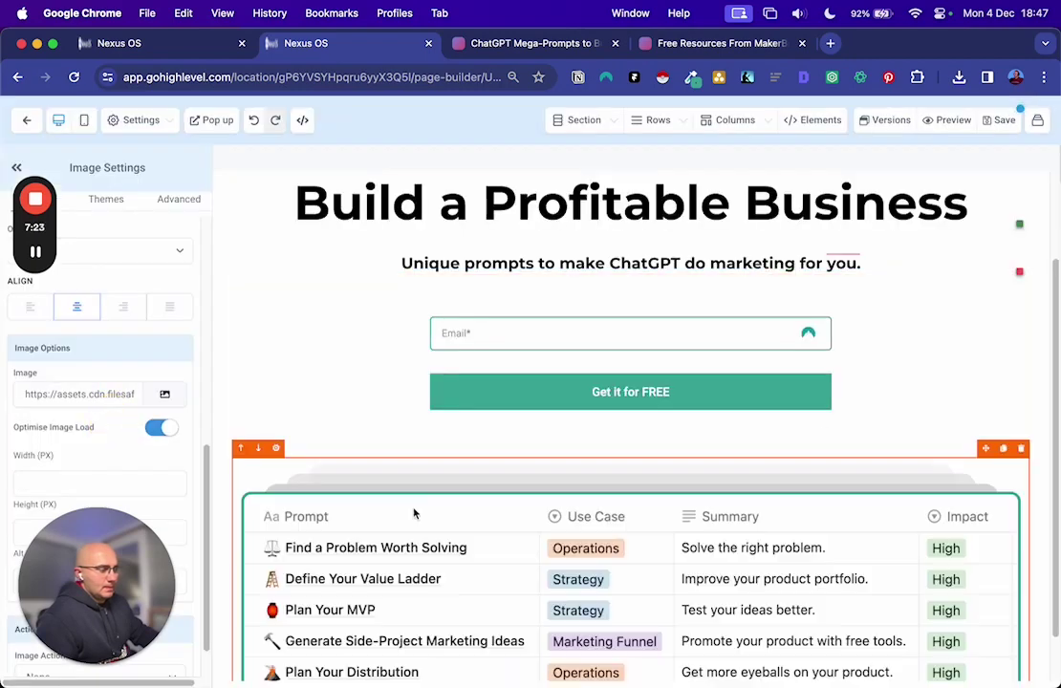
scroll(621, 430, "up", 3)
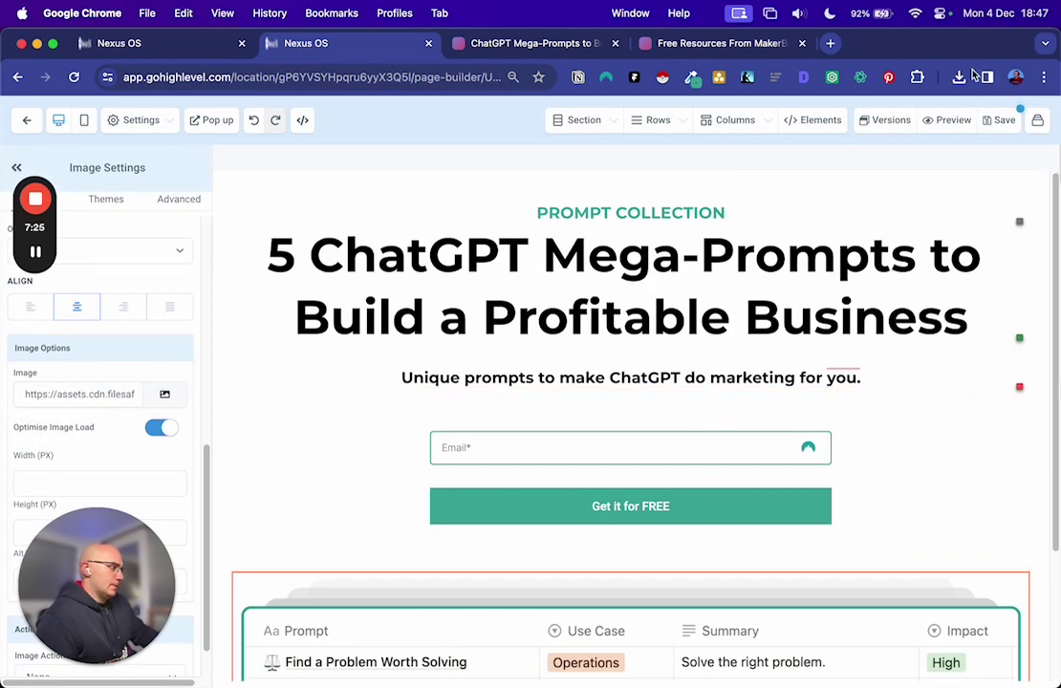
Save the opt-in page, dismissing the SEO Meta Data panel along the way.
left_click(999, 120)
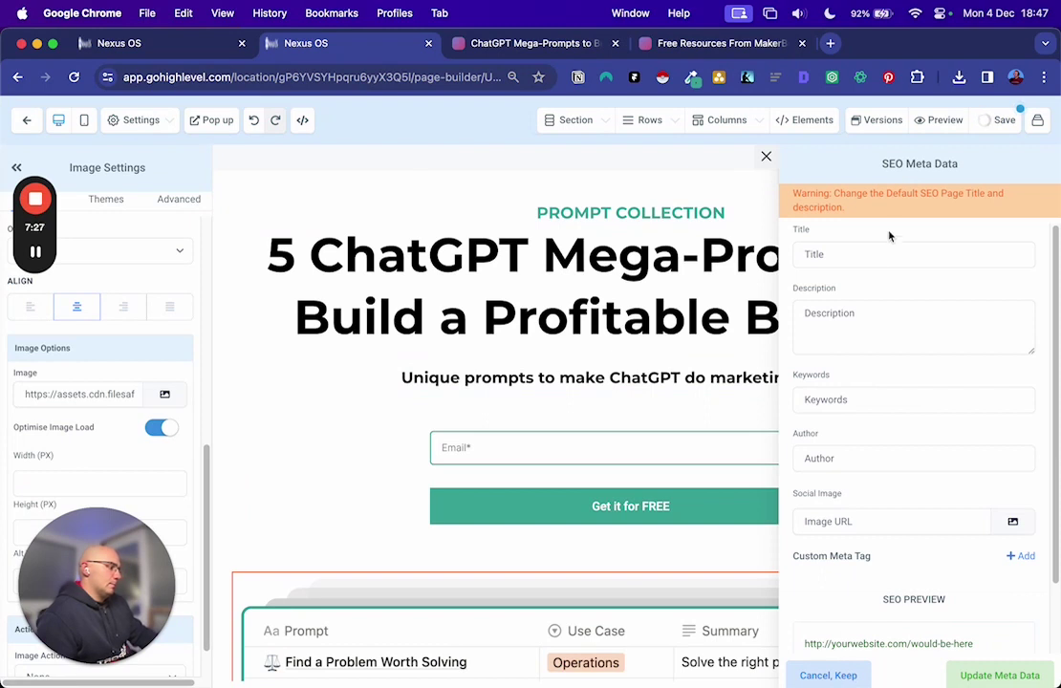
left_click(845, 252)
scroll(860, 450, "down", 1)
left_click(827, 677)
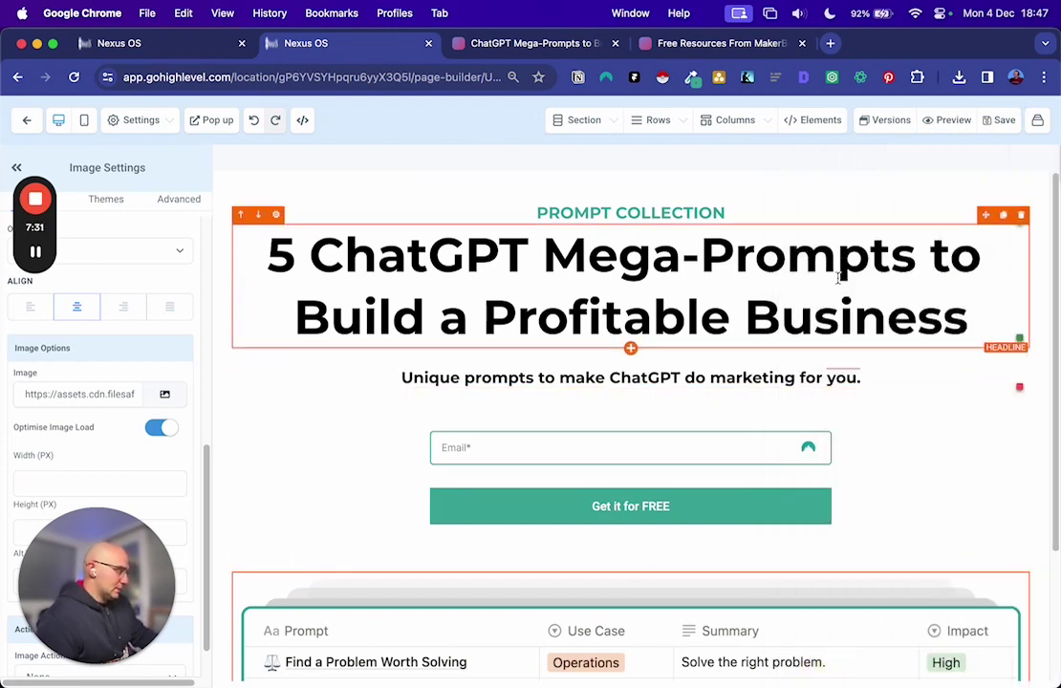
left_click(1003, 120)
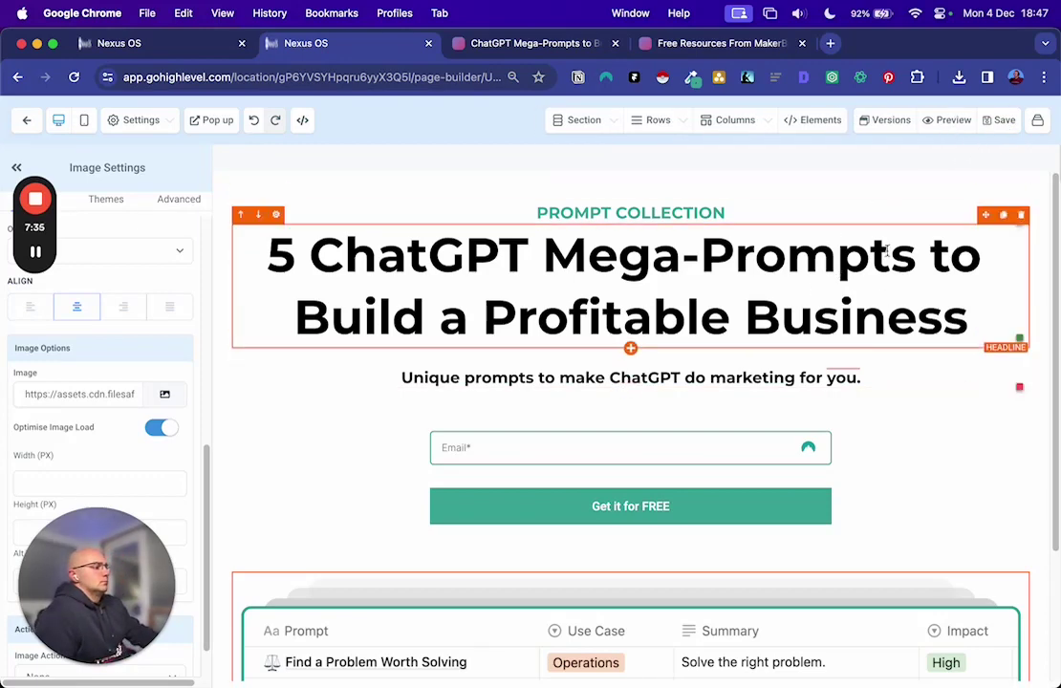
Preview the page in a new tab and compare it against the makerbox page.
left_click(940, 122)
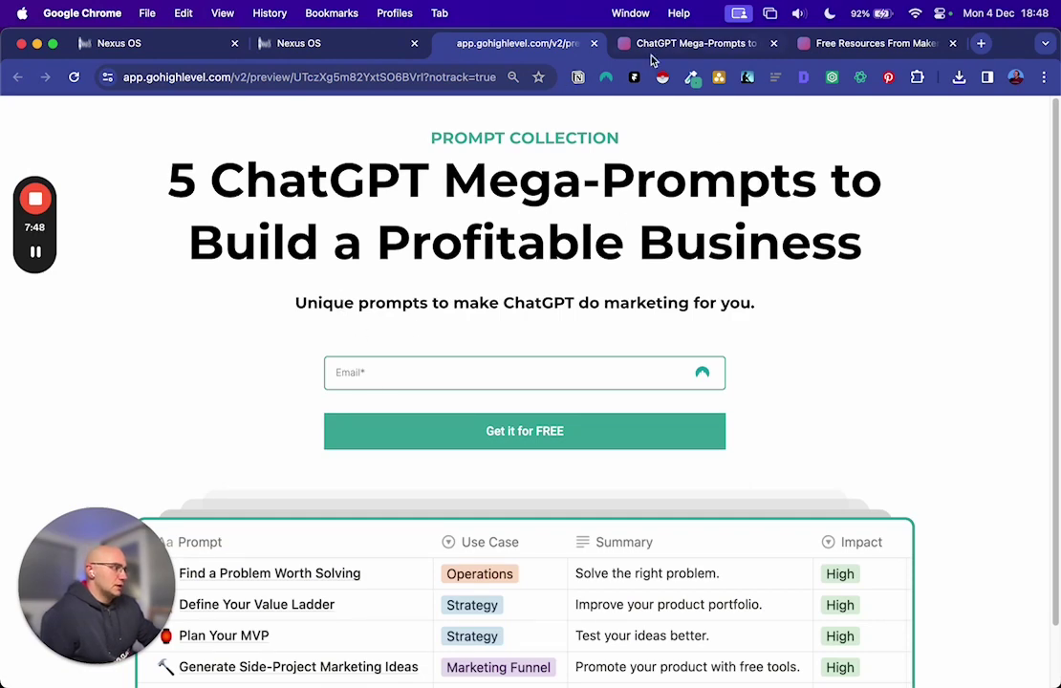
left_click(674, 45)
left_click(521, 45)
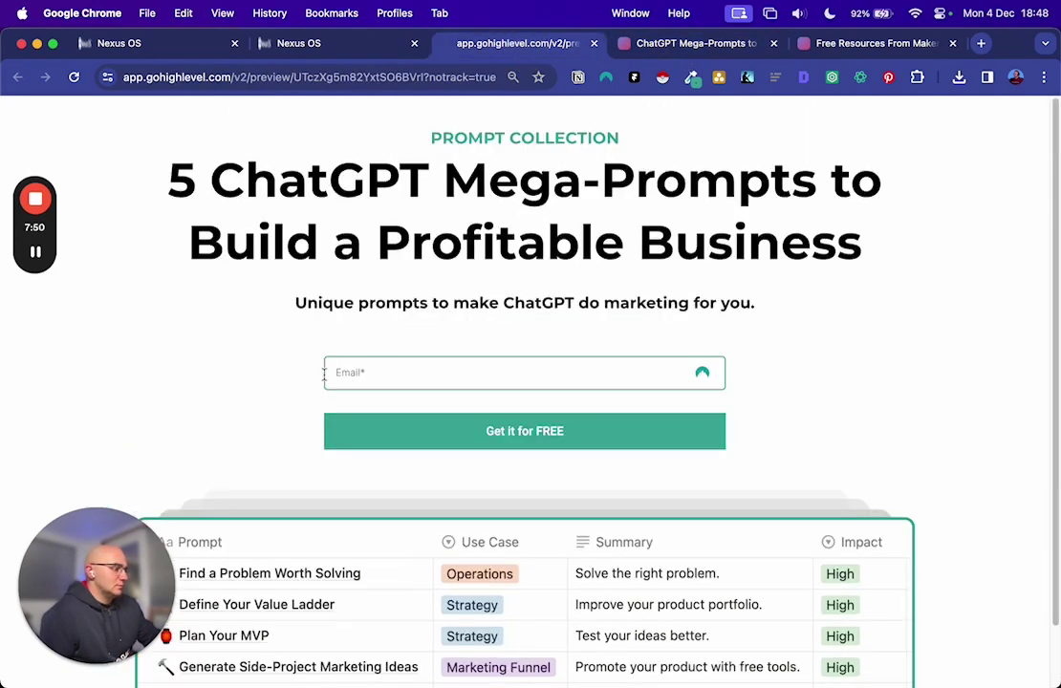
left_click(690, 43)
scroll(782, 279, "up", 3)
left_click(782, 279)
scroll(753, 287, "down", 4)
left_click_drag(751, 208, 301, 209)
left_click(521, 43)
left_click(320, 43)
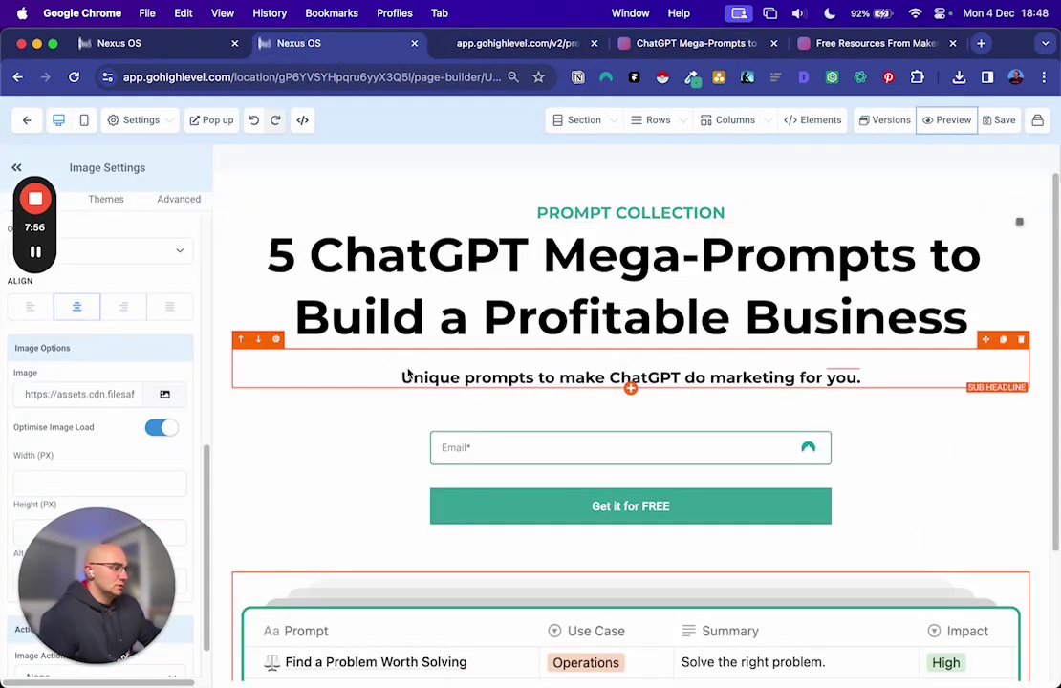
Unbold the subheadline, save the page, and exit the builder to the funnel overview.
left_click(352, 371)
left_click_drag(353, 372, 865, 395)
left_click(509, 168)
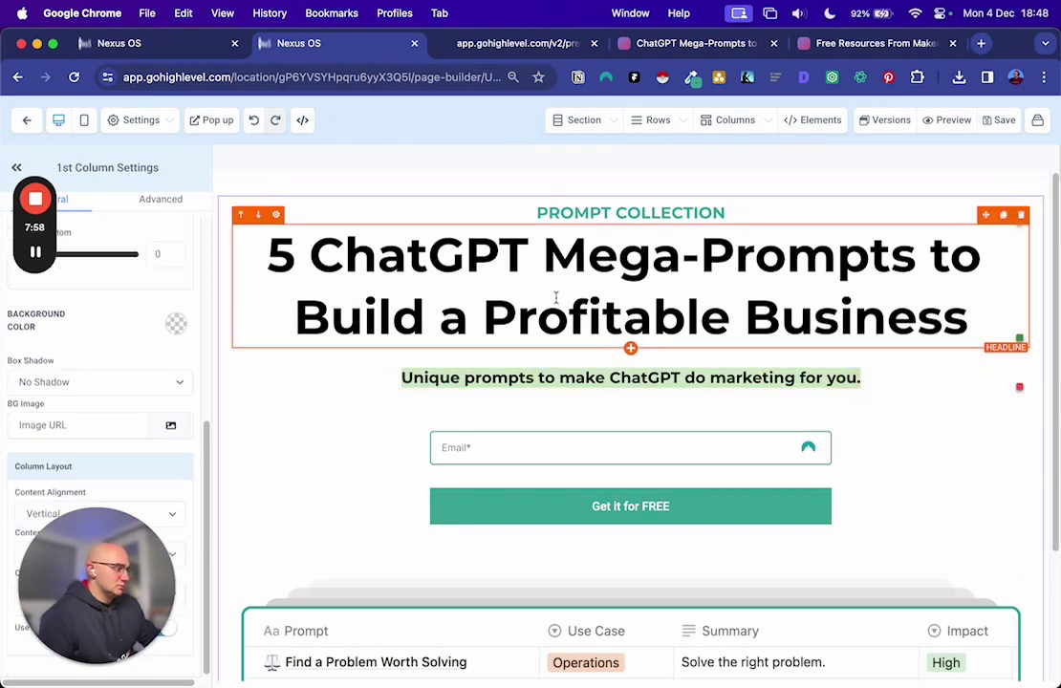
left_click(990, 135)
left_click(27, 121)
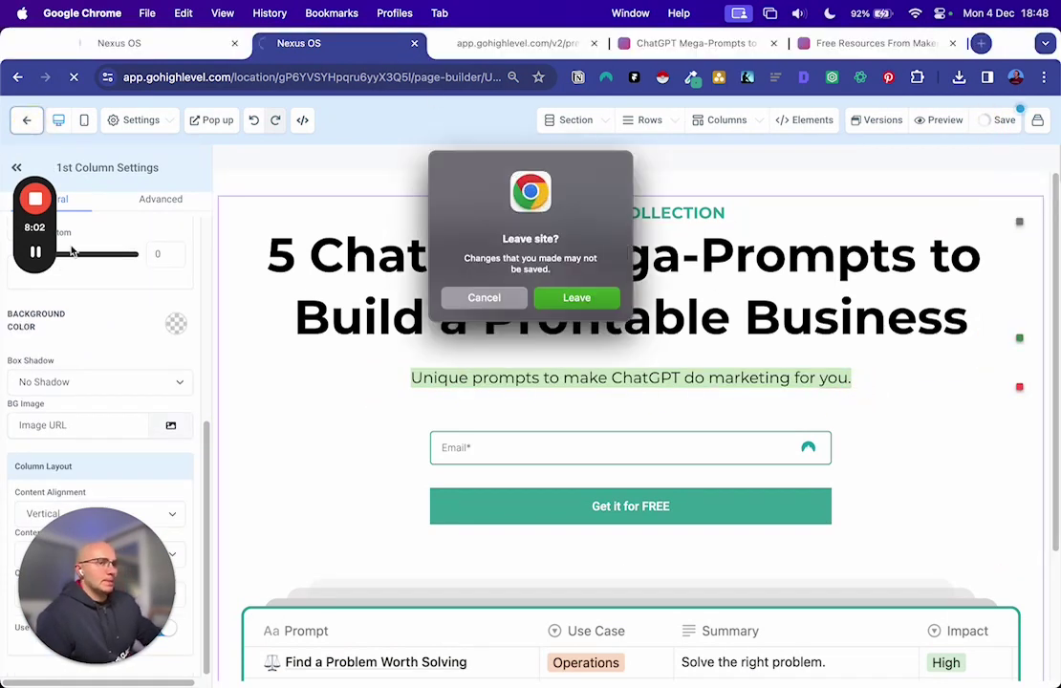
left_click(524, 300)
left_click(1000, 121)
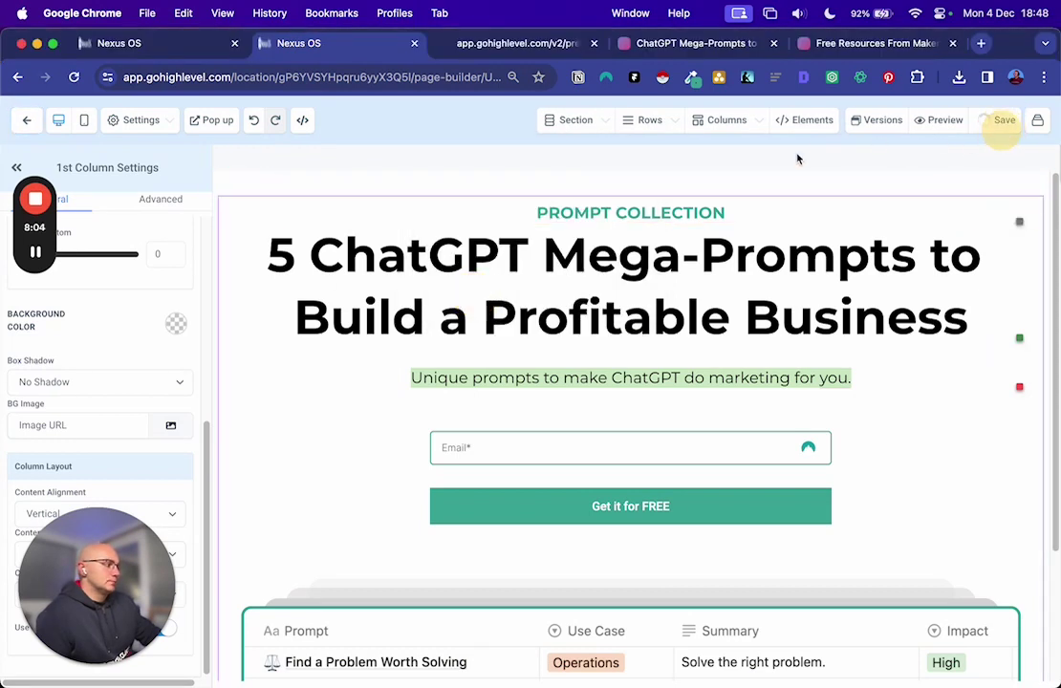
left_click(27, 124)
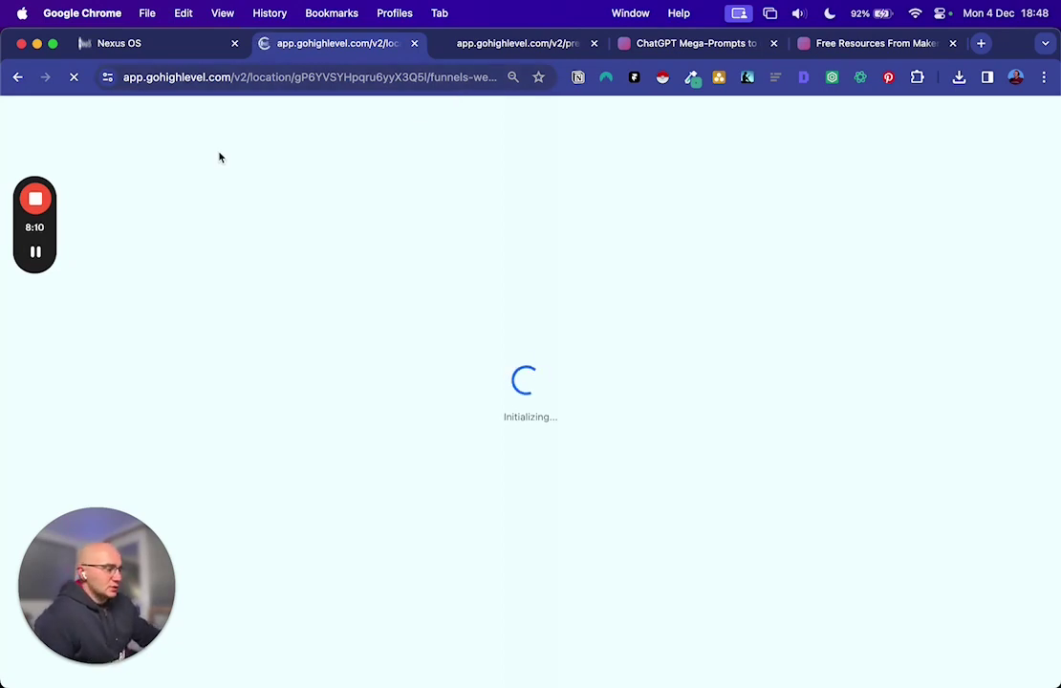
Reload the preview tab to check the changes, then return to the funnel steps.
left_click(506, 42)
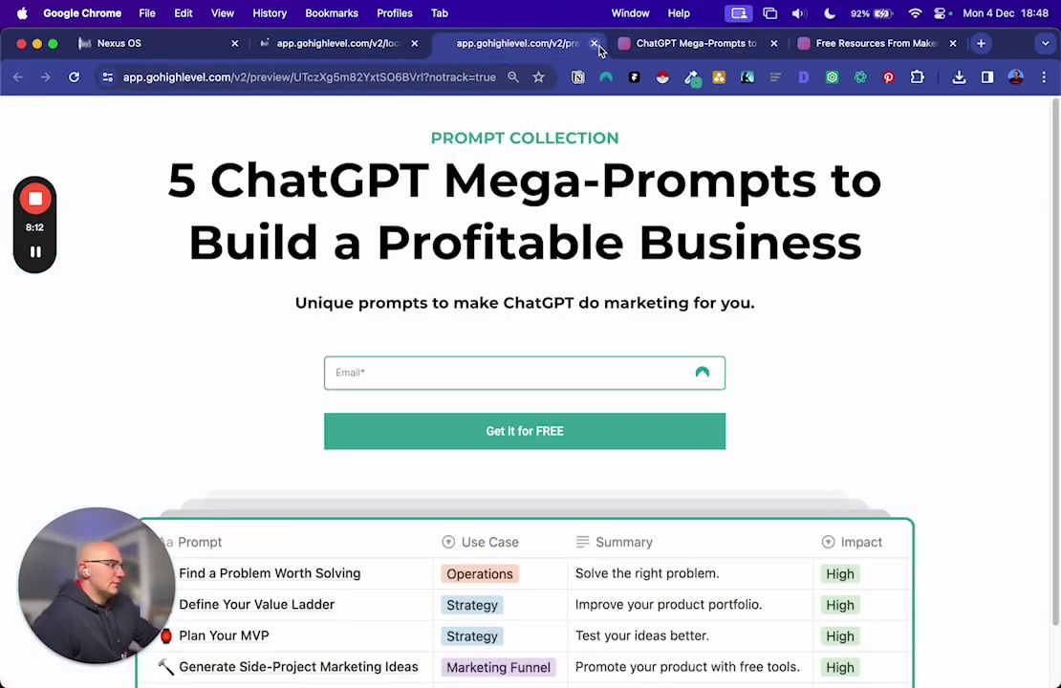
left_click(74, 76)
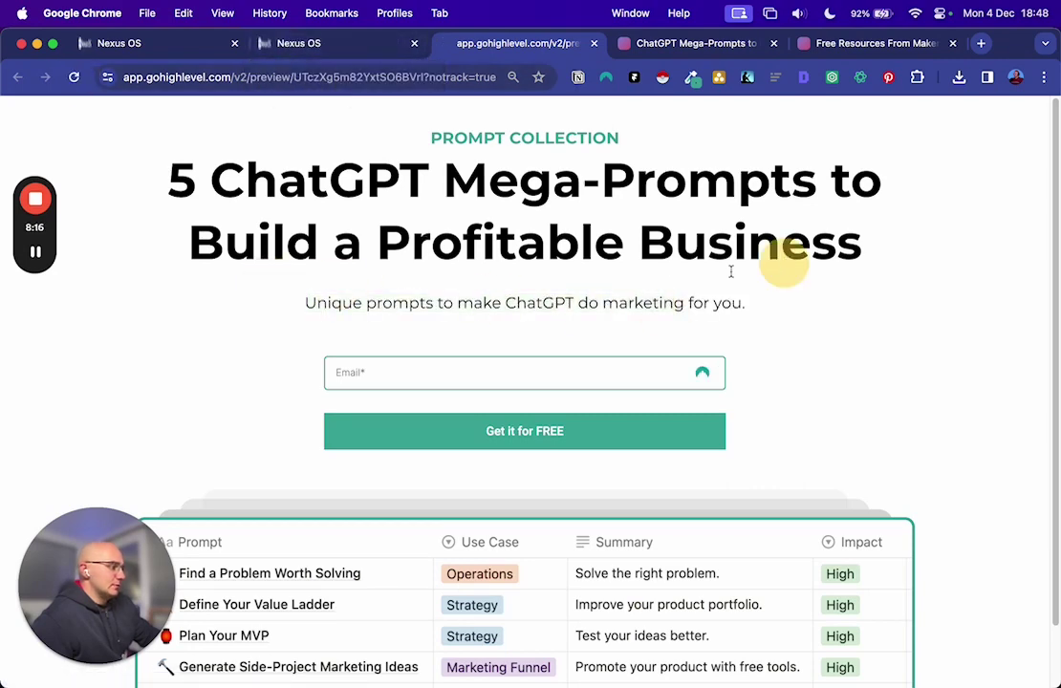
scroll(537, 491, "down", 1)
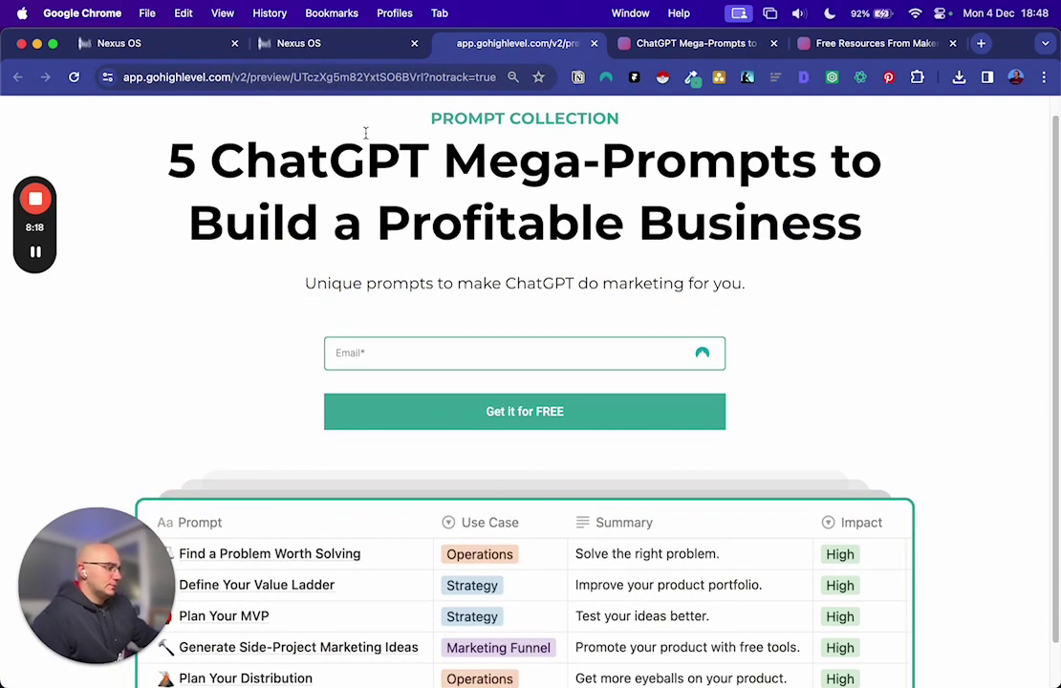
left_click(349, 50)
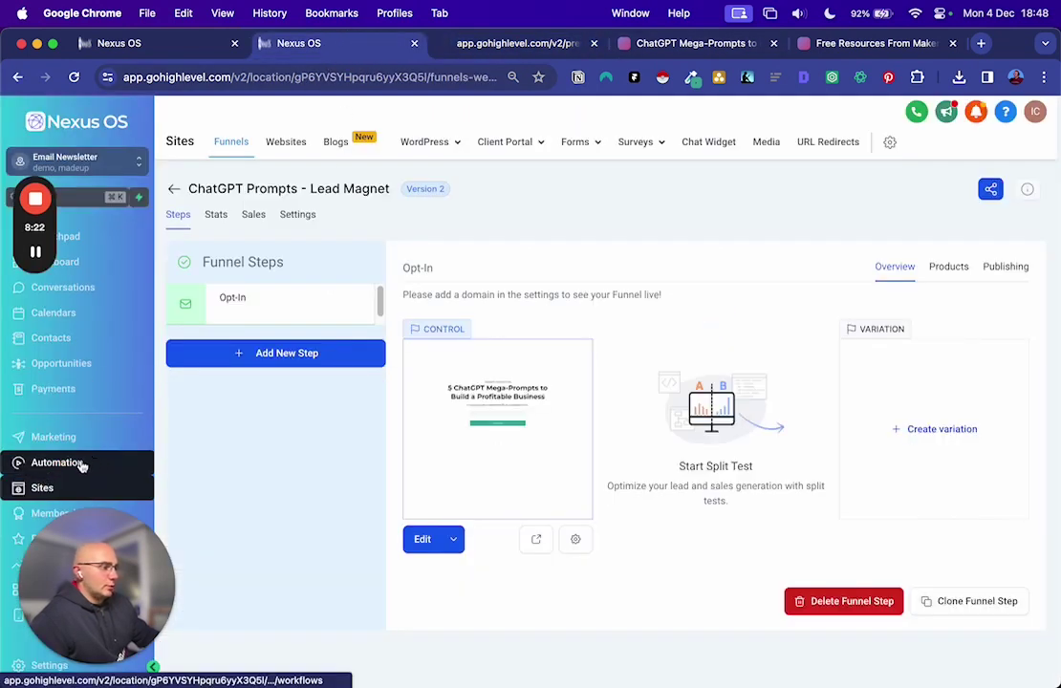
Create a workflow from scratch named 'Lead Magnet - ChatGPT (Newsletter Opt-in)'.
left_click(82, 467)
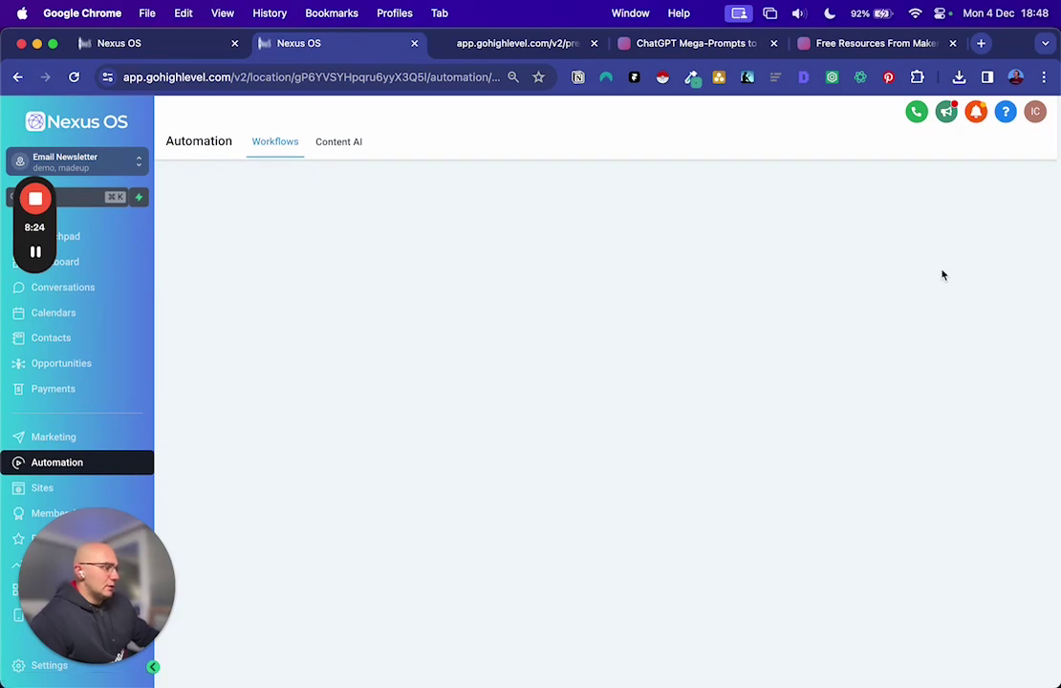
left_click(979, 207)
left_click(413, 400)
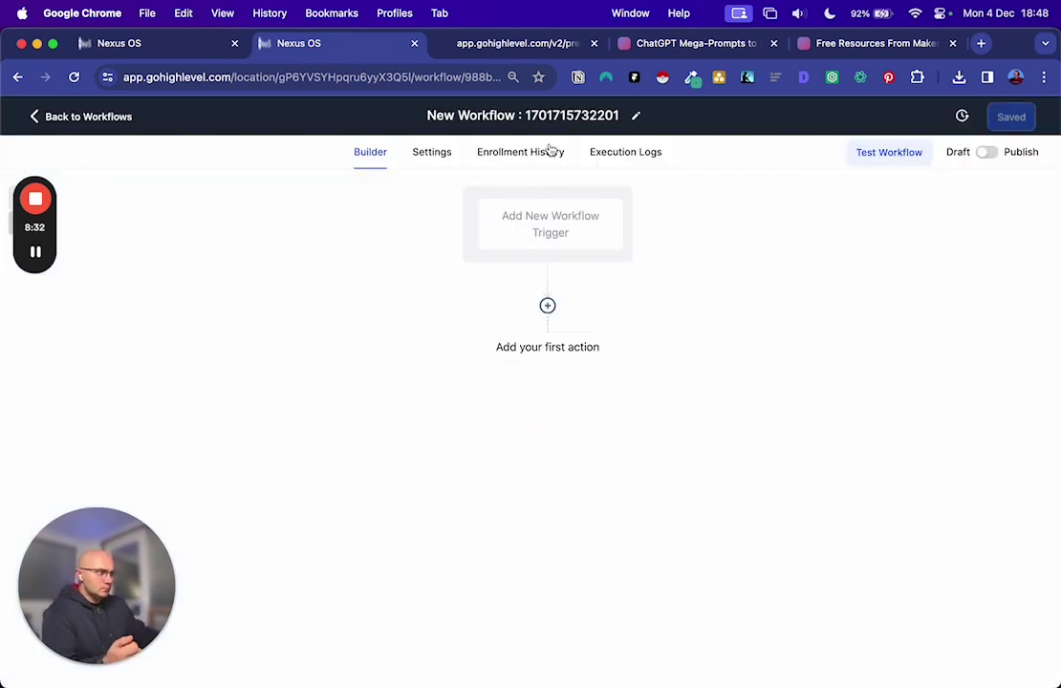
left_click(576, 119)
key("super+a")
type("ChatGPTLead Magnet ")
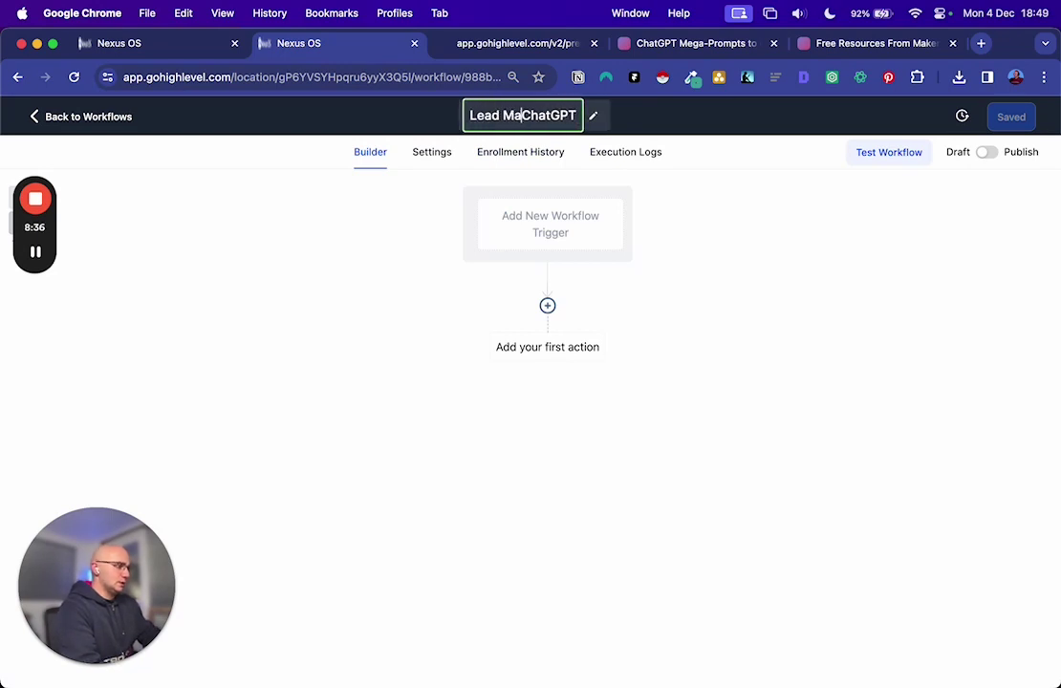
type("-")
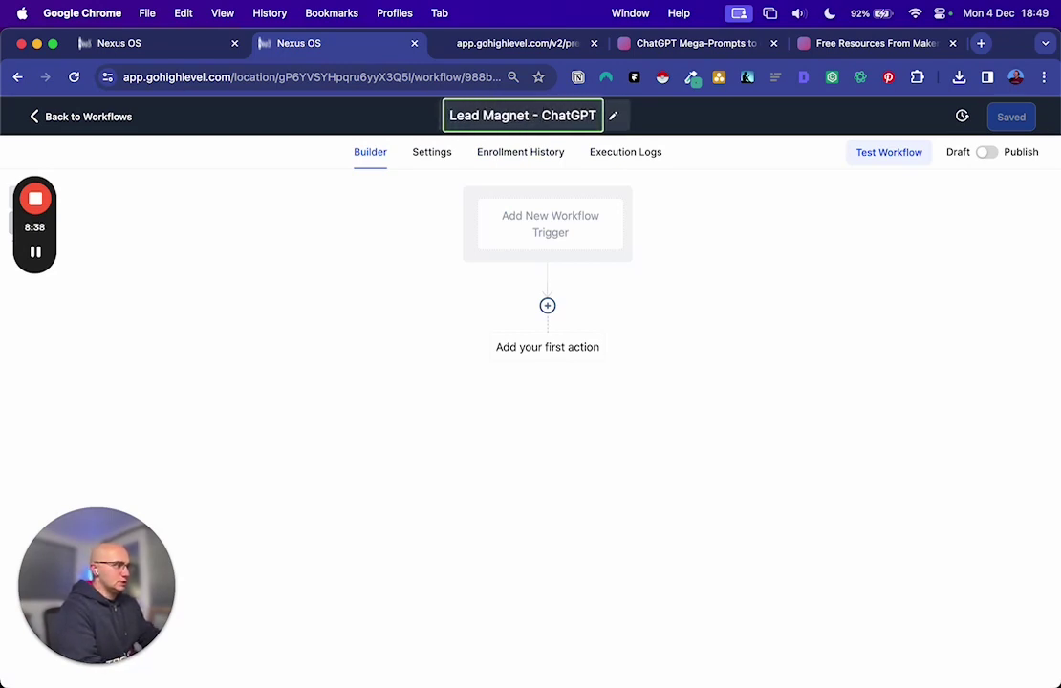
left_click(599, 116)
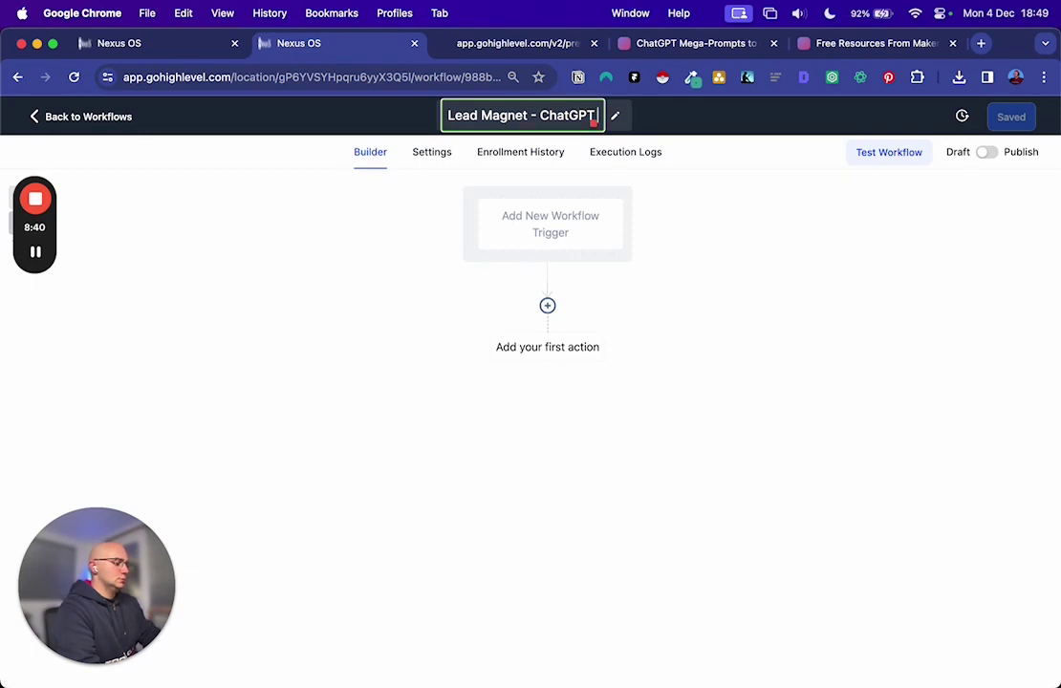
type("(Newsletter O")
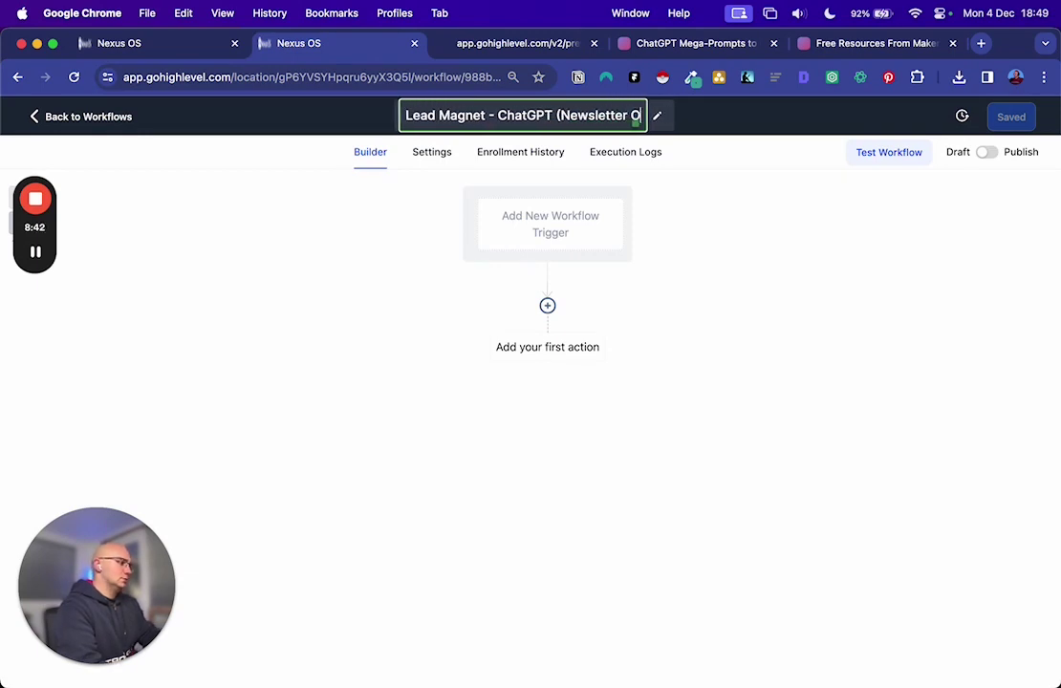
type("pt-in)")
left_click(677, 284)
Add a Form Submitted trigger filtered to the ChatGPT Prompts form and save it.
left_click(569, 244)
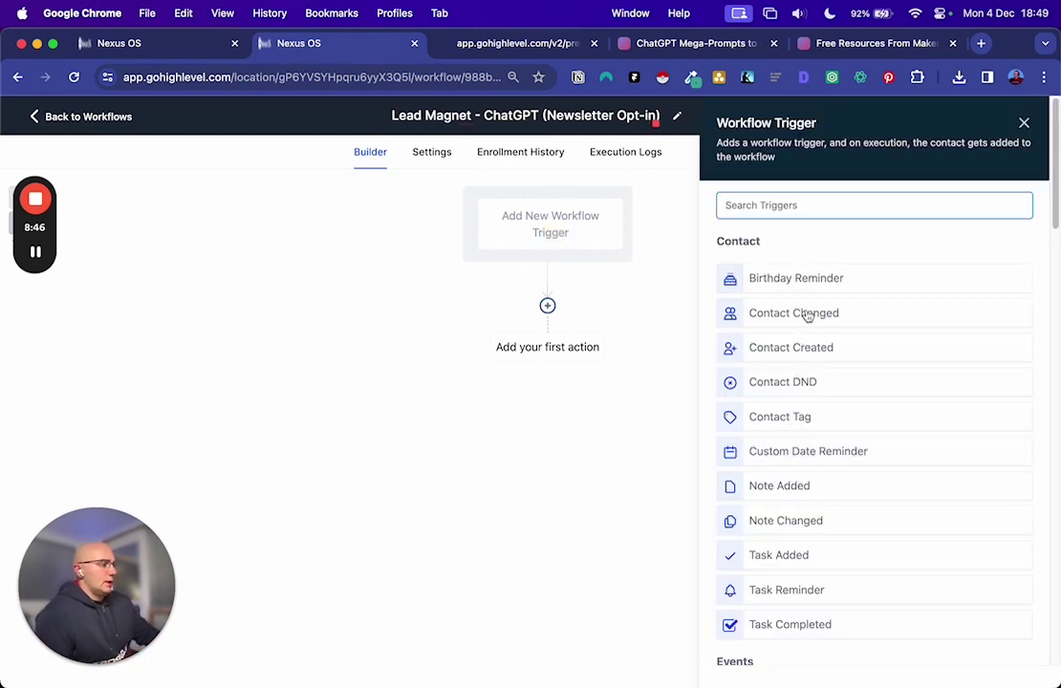
type("form")
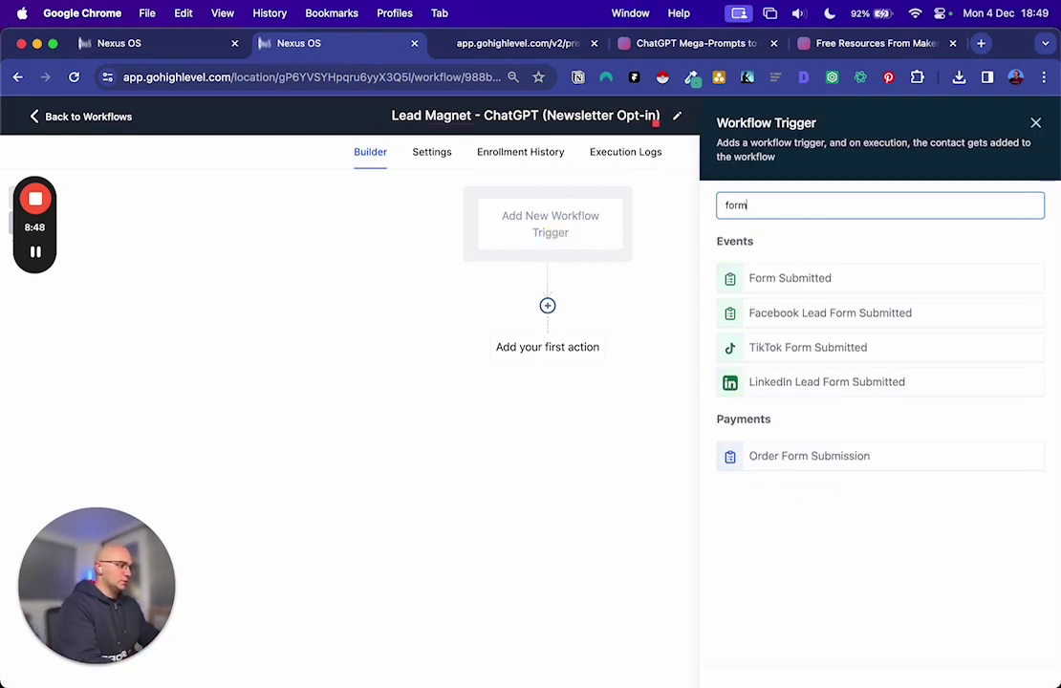
left_click(819, 282)
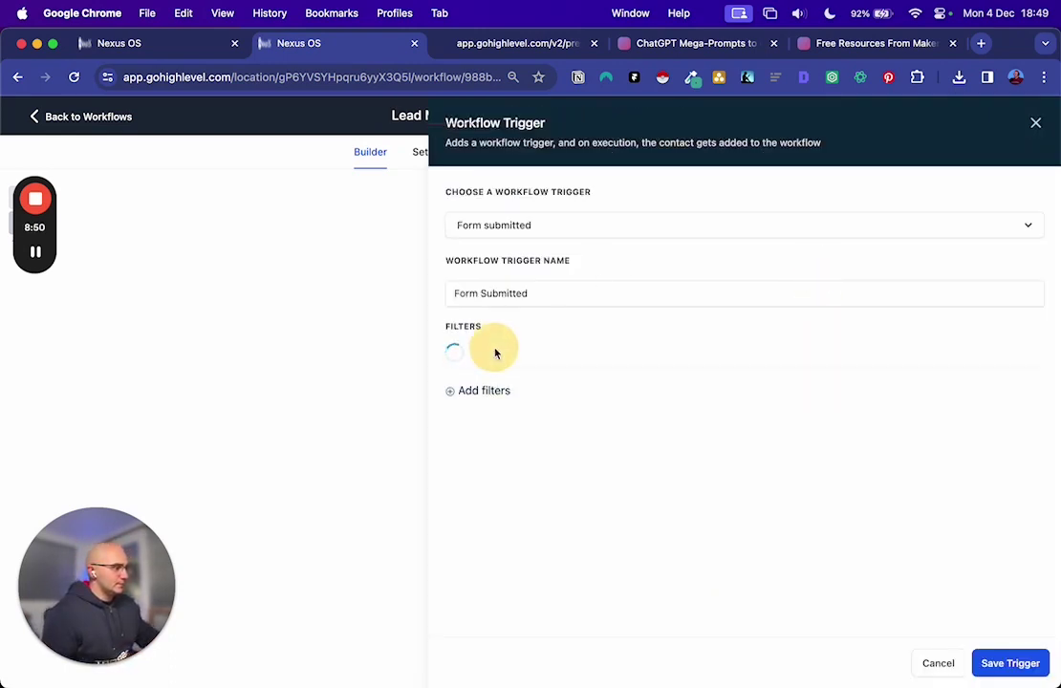
left_click(498, 355)
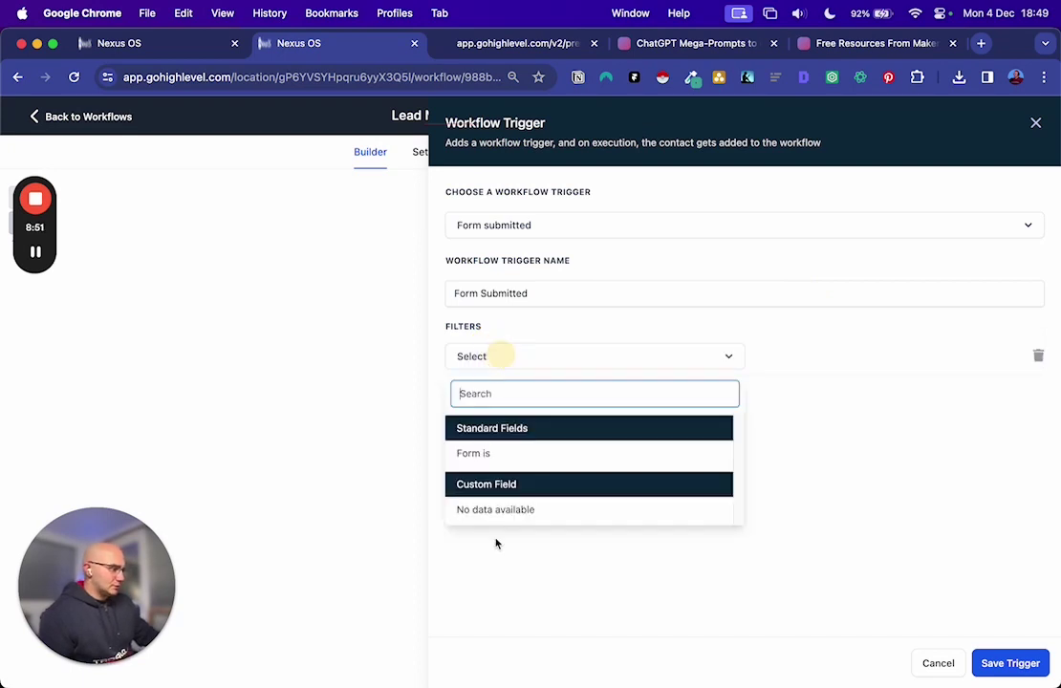
left_click(470, 456)
left_click(848, 359)
left_click(797, 421)
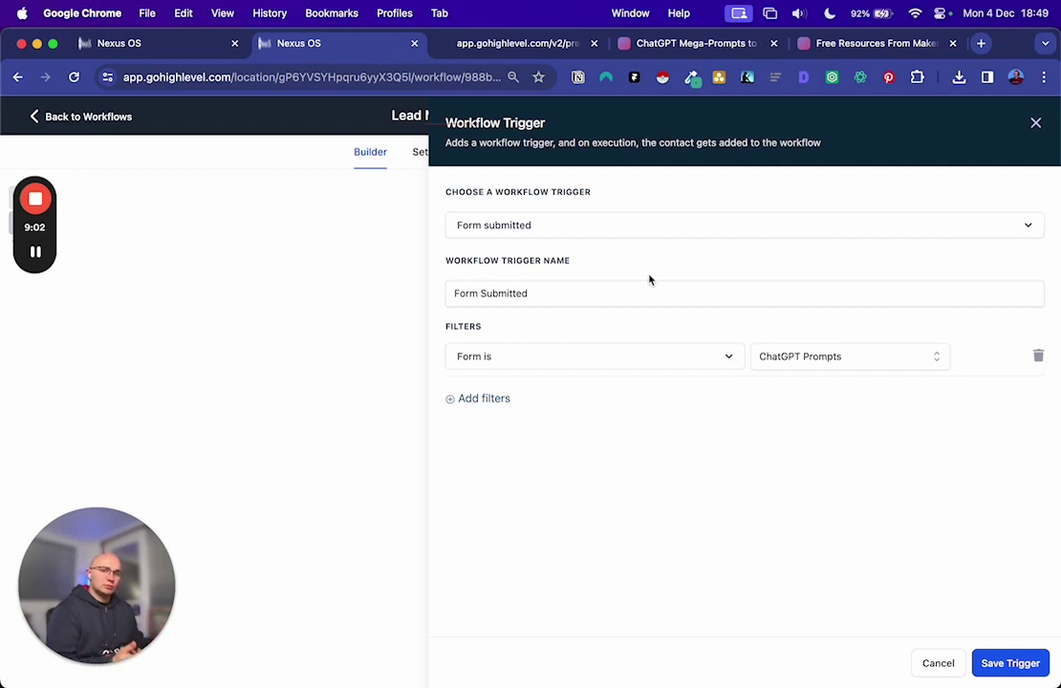
left_click(999, 663)
left_click(546, 329)
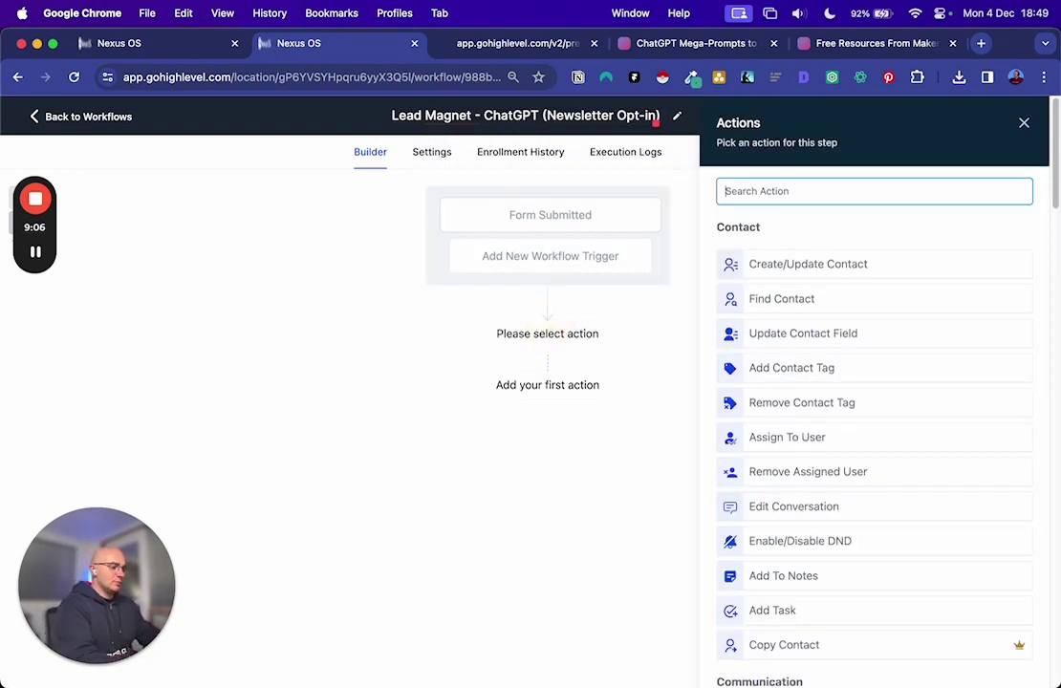
Add an Email action with subject 'Hey {{contact.first_name}}, Here's your download'.
type("email")
left_click(772, 253)
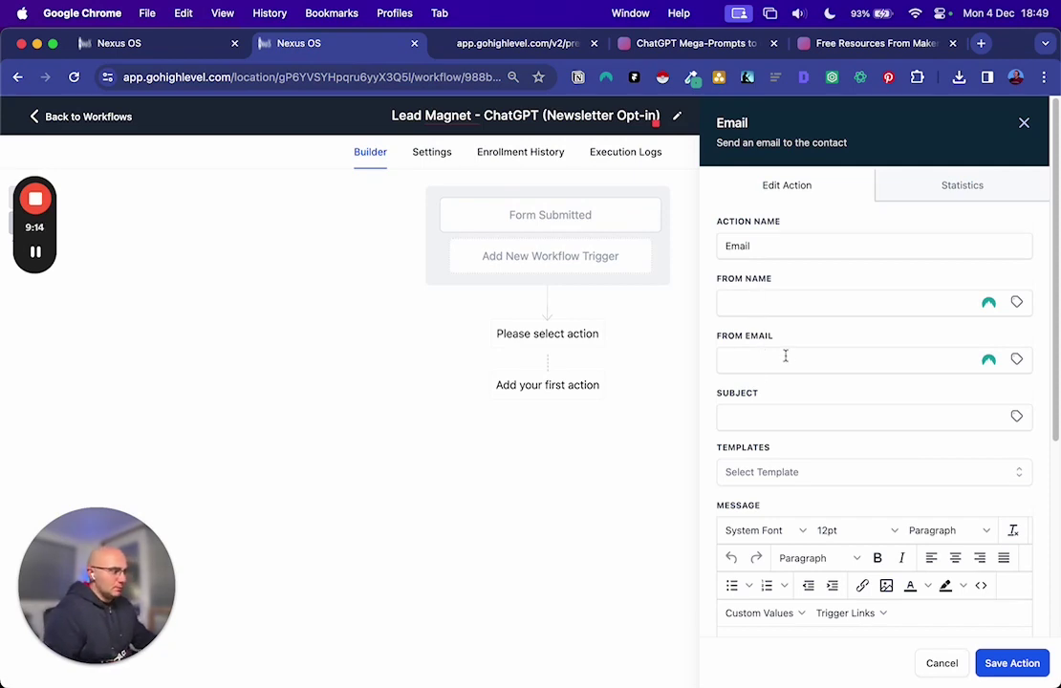
left_click(764, 418)
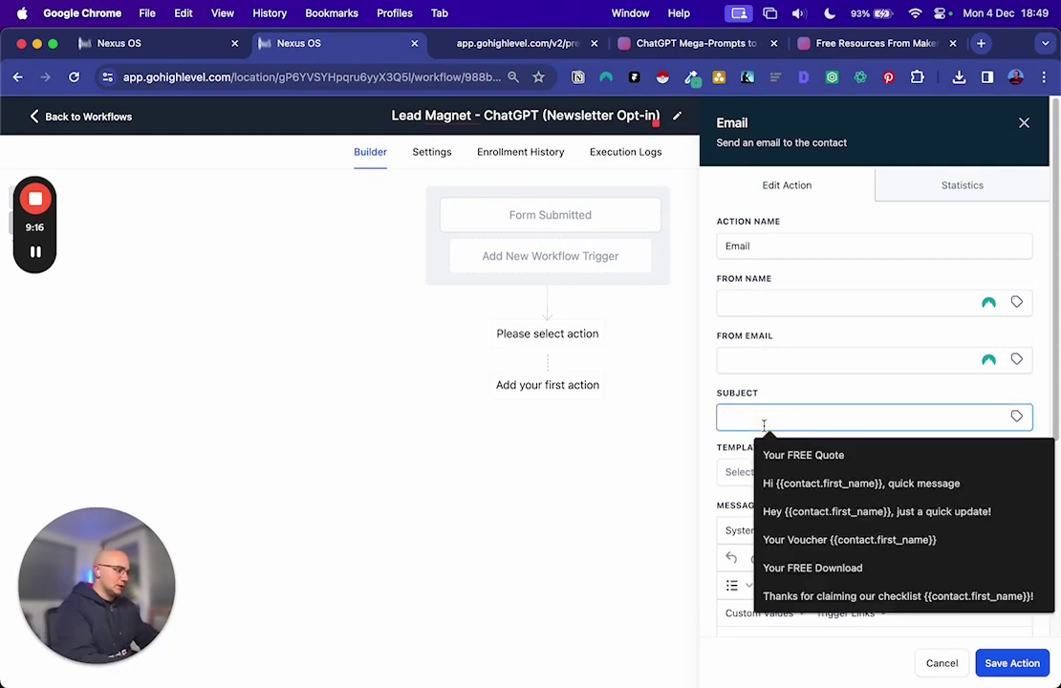
key("Down")
key("Down")
key("Down")
key("Down")
key("Down")
key("Return")
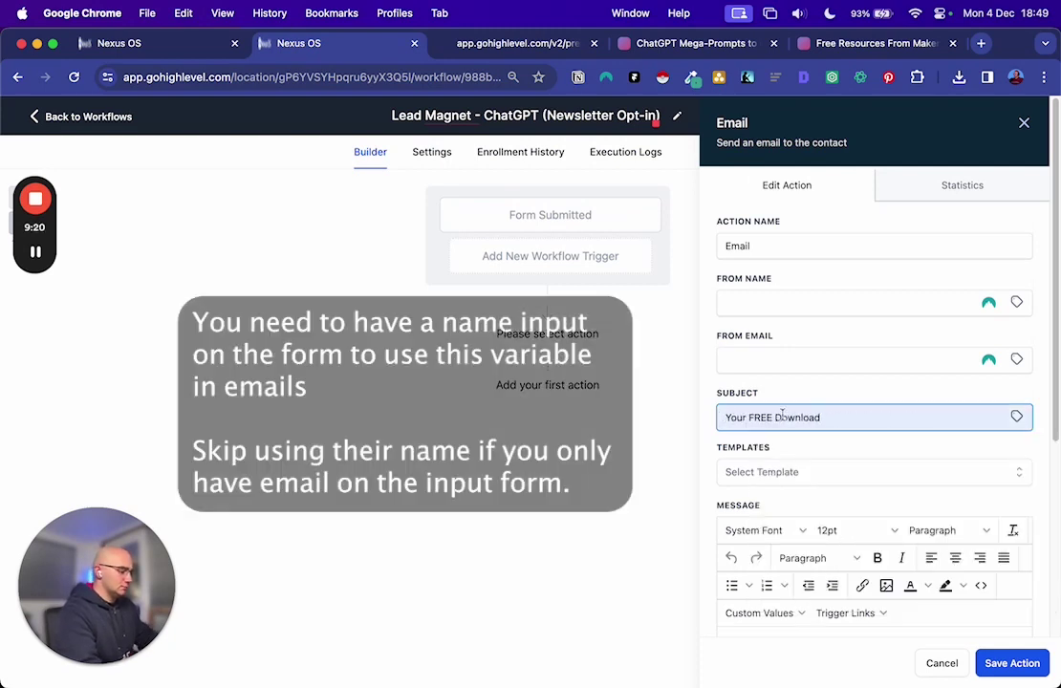
type("Hey")
left_click(1016, 416)
left_click(959, 466)
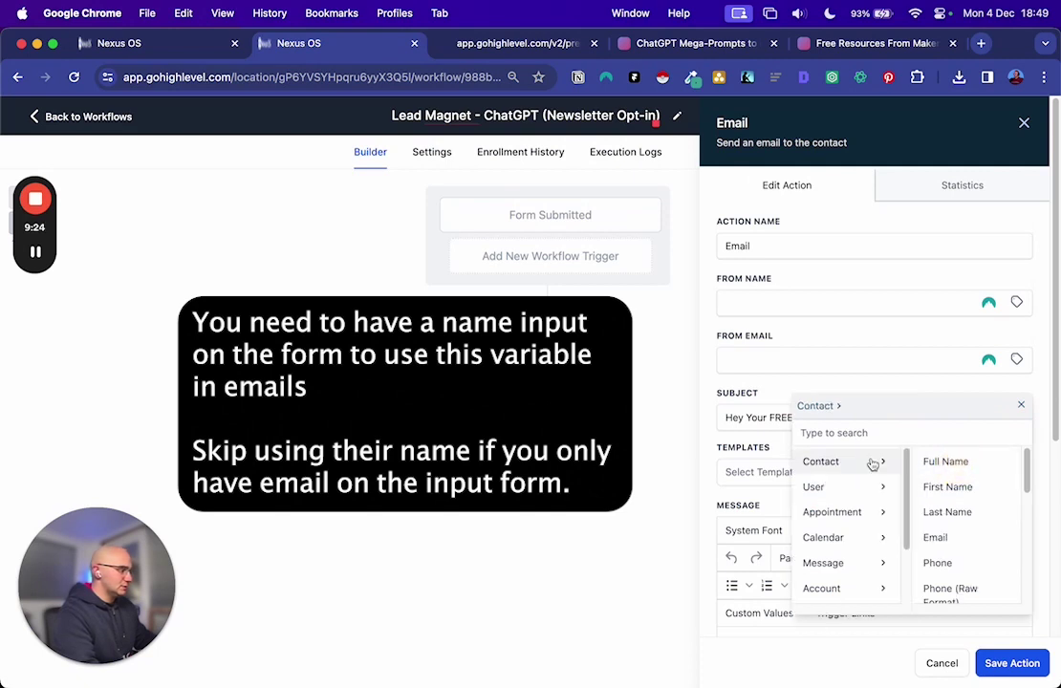
left_click(944, 489)
type(", Here's")
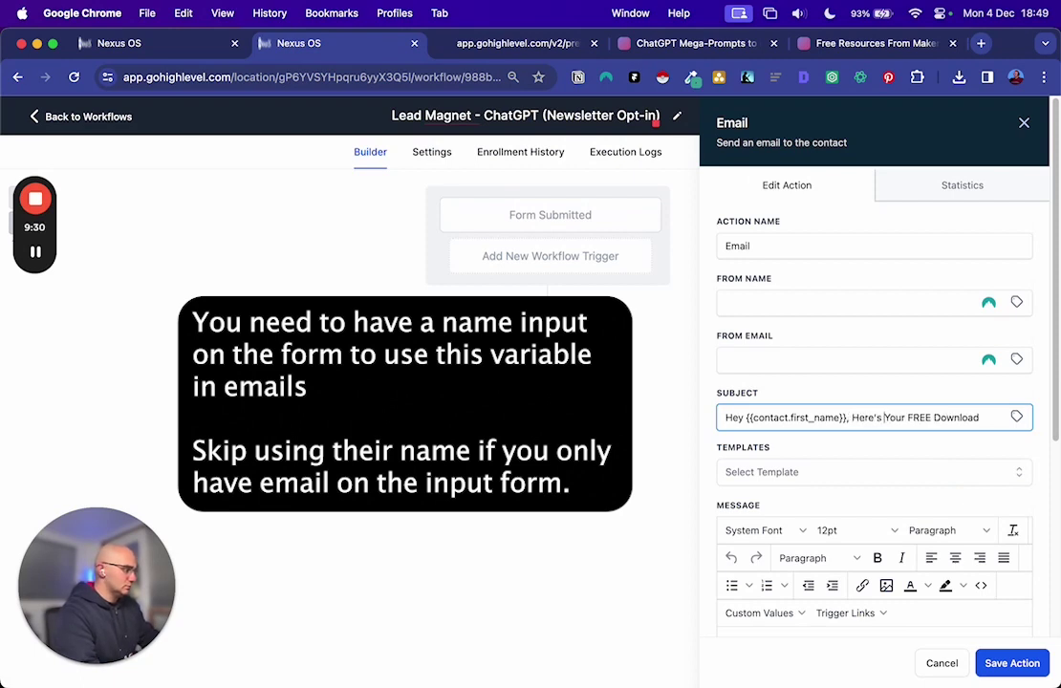
key("Delete")
type("y")
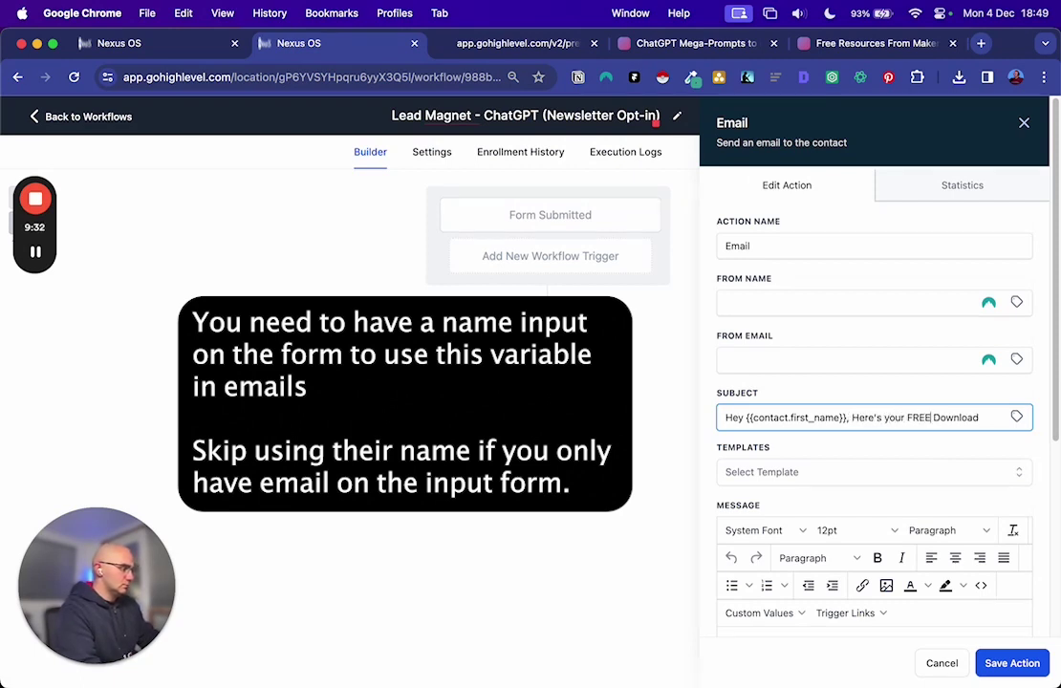
key("BackSpace")
key("Left")
key("Left")
key("BackSpace")
key("BackSpace")
key("BackSpace")
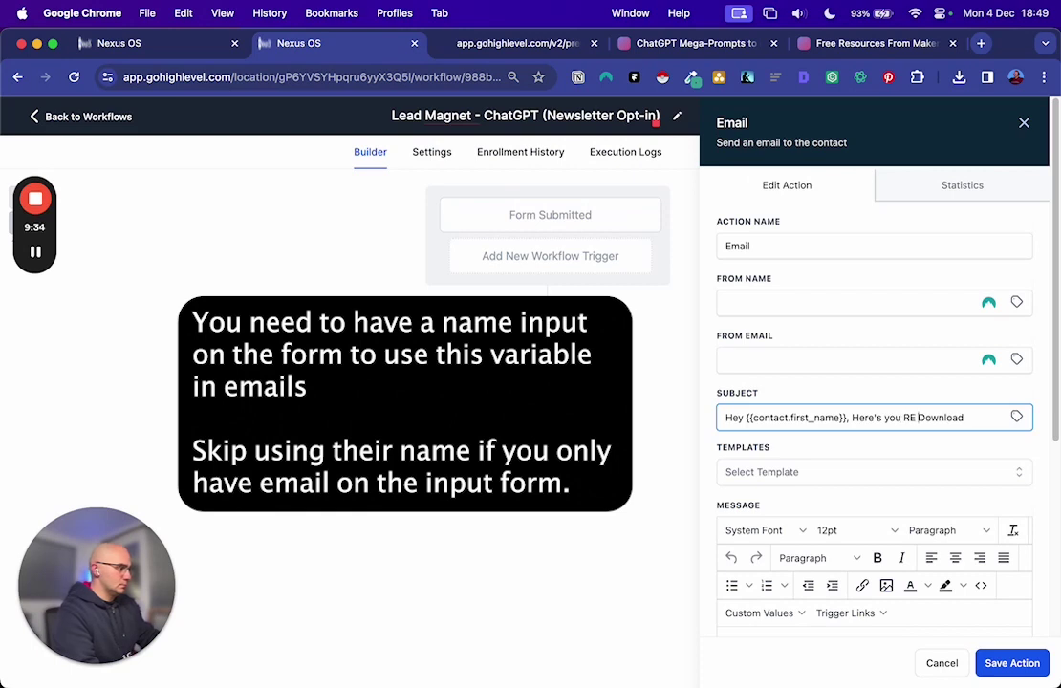
key("Delete")
key("BackSpace")
key("BackSpace")
key("BackSpace")
type("r d")
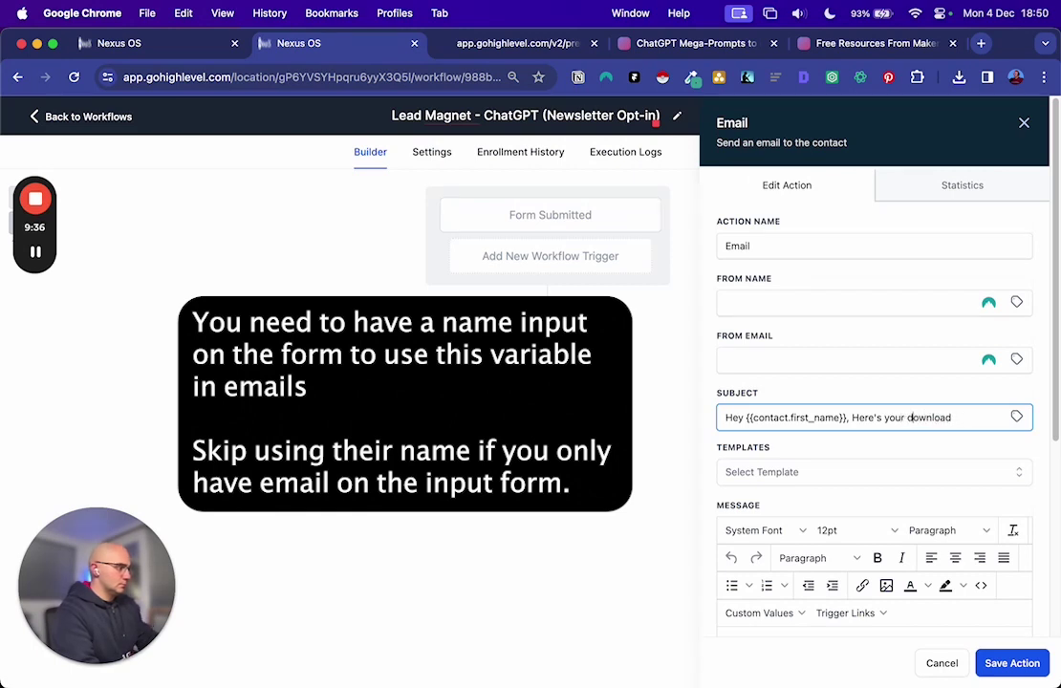
Write the message body 'Here's your download link' with a Google Drive link placeholder.
left_click(784, 472)
left_click(817, 444)
scroll(817, 549, "down", 5)
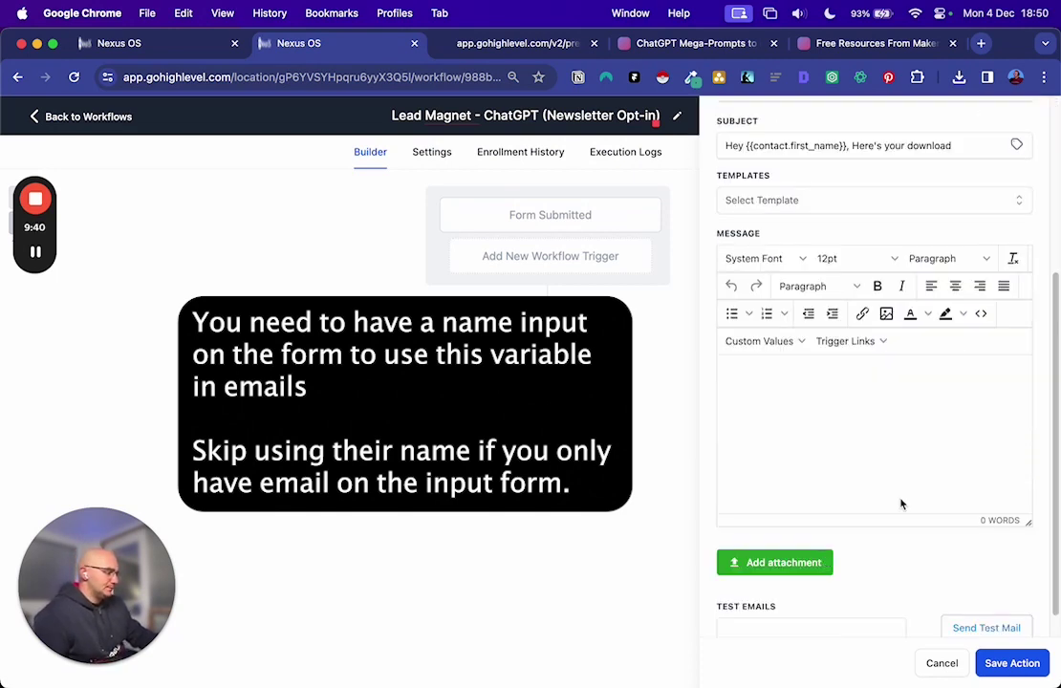
left_click(923, 462)
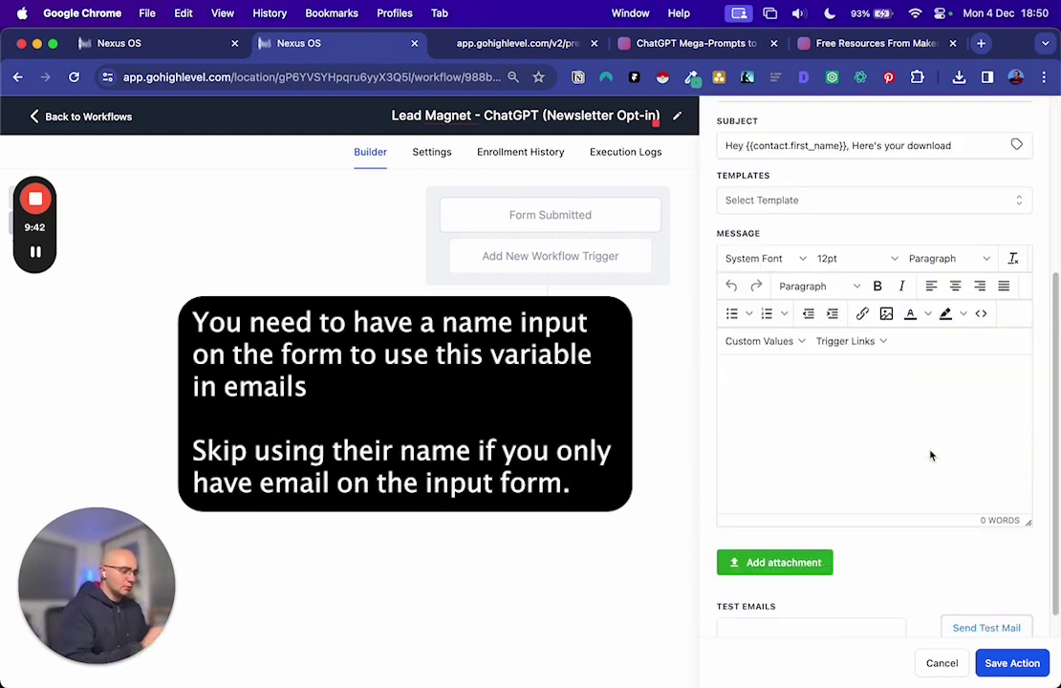
type("Hey ")
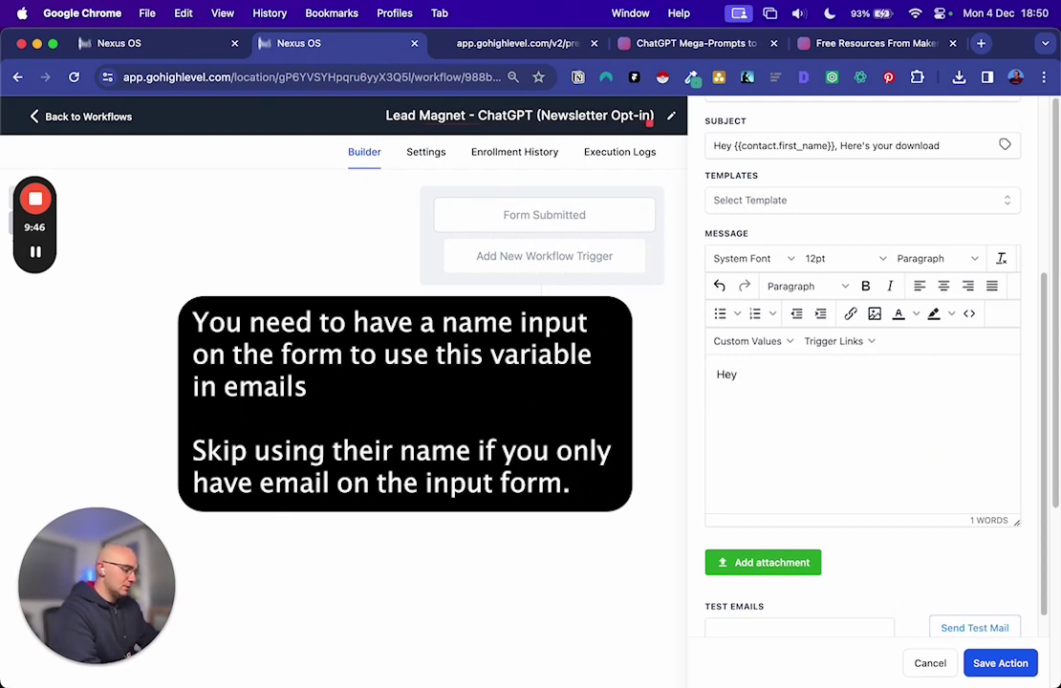
type("Here's your download link")
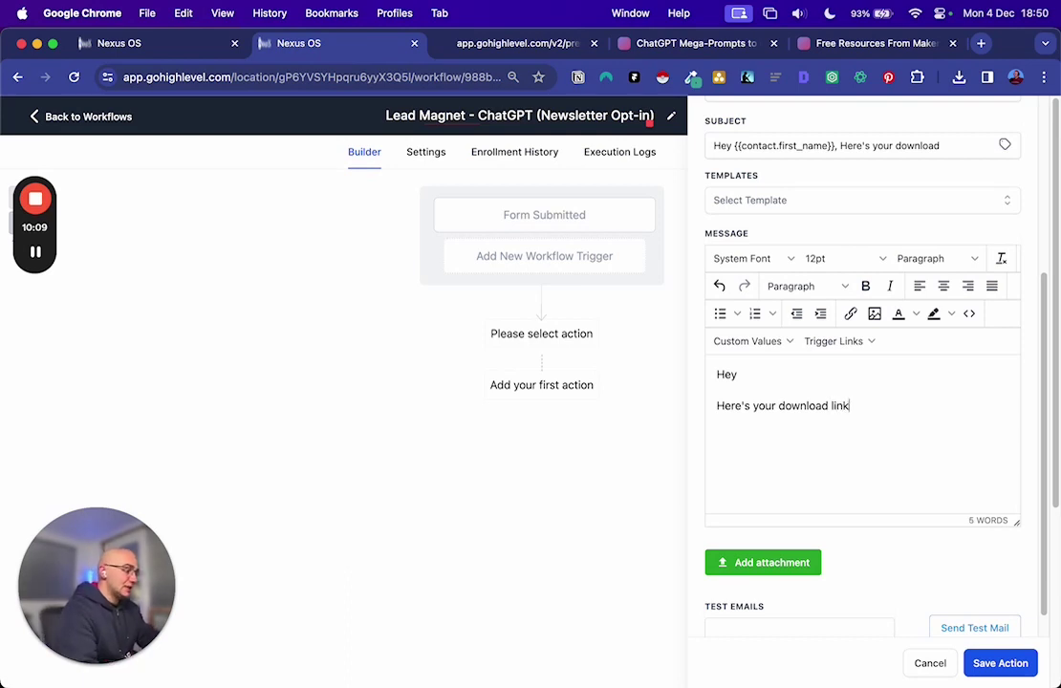
type("{{oogle drive link]")
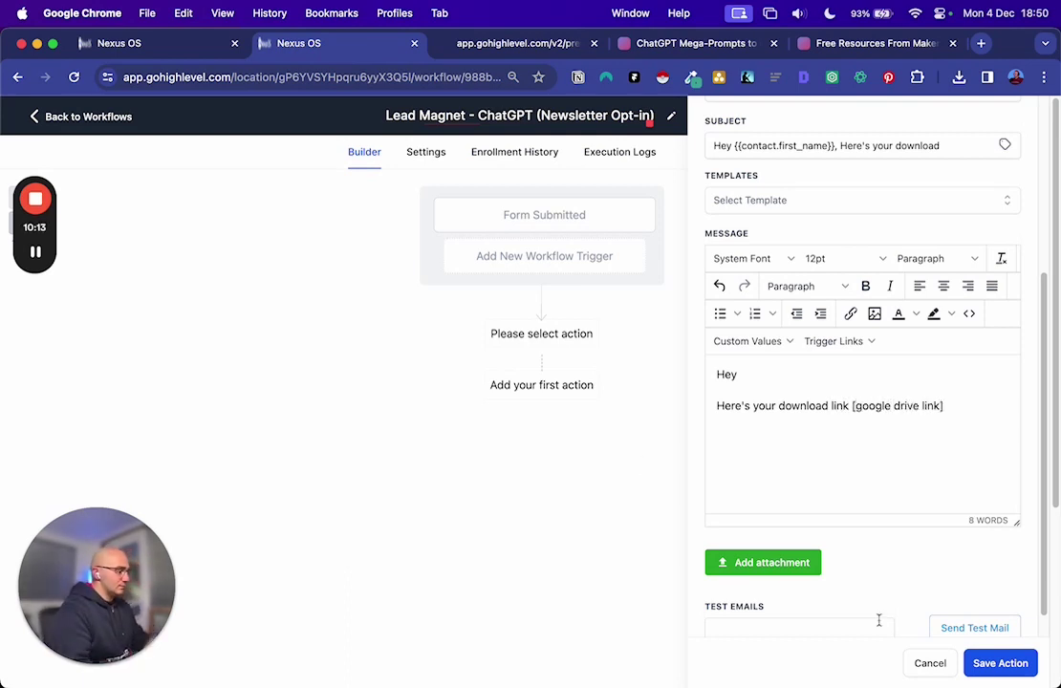
scroll(893, 573, "down", 1)
Save the Email step, then insert an Add Contact Tag step applying 'newsletter' before it.
left_click(984, 663)
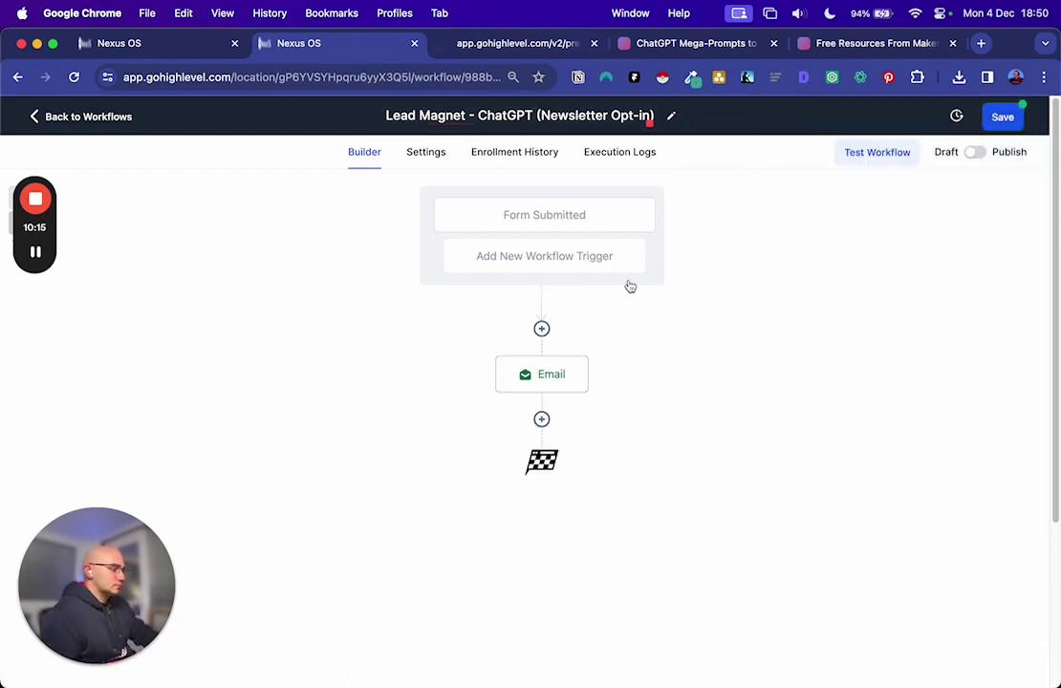
left_click(541, 328)
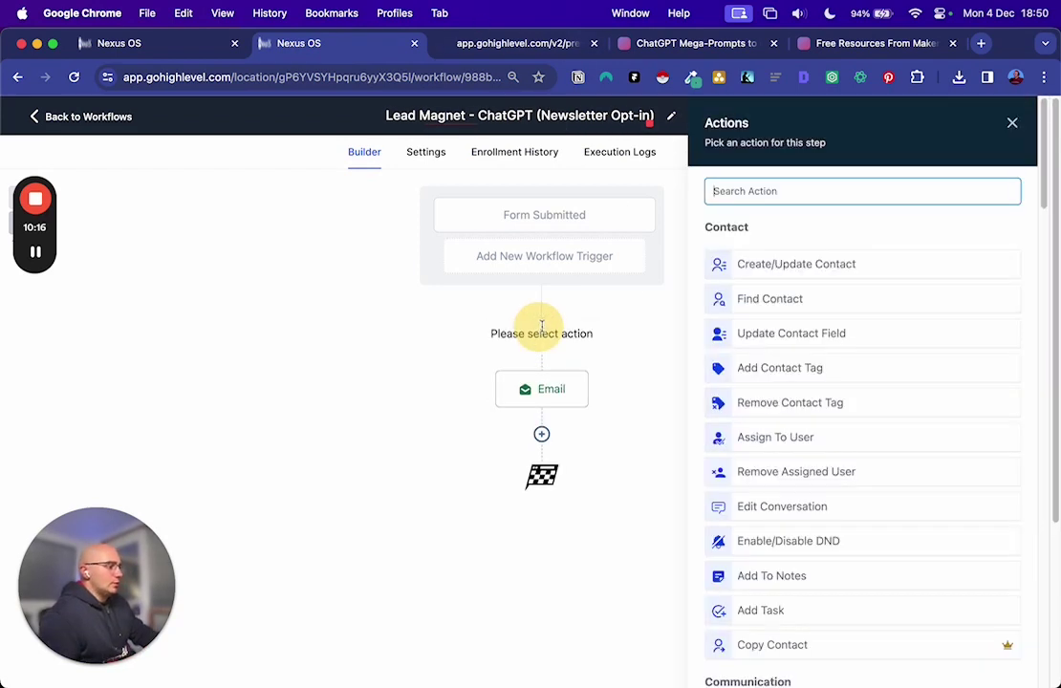
left_click(793, 374)
left_click(756, 281)
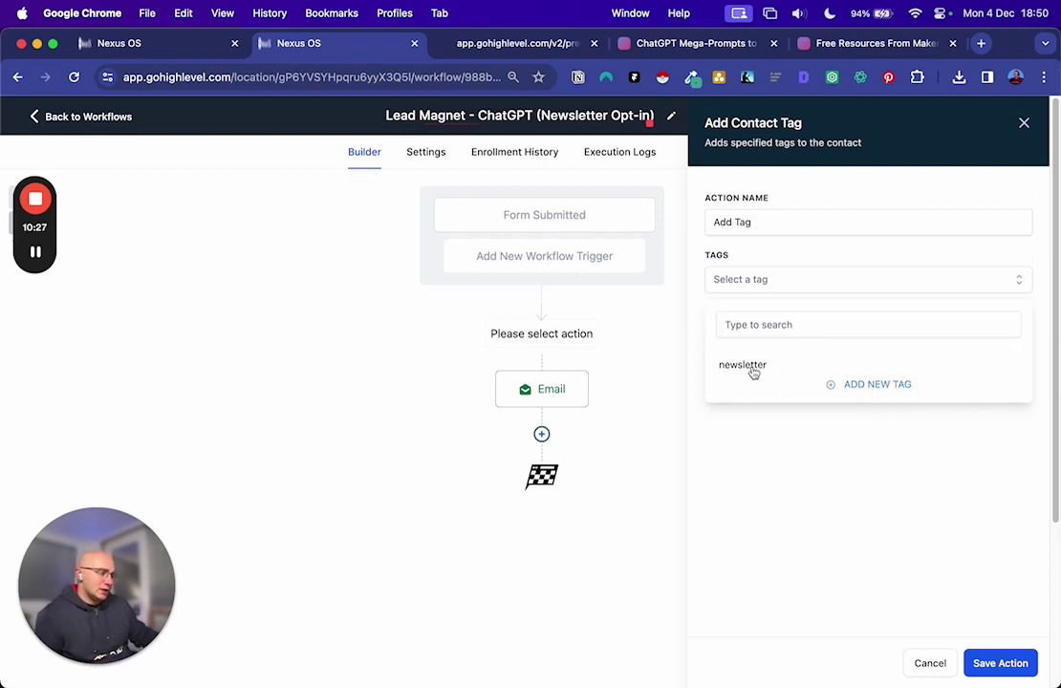
left_click(774, 325)
left_click(758, 365)
left_click(848, 496)
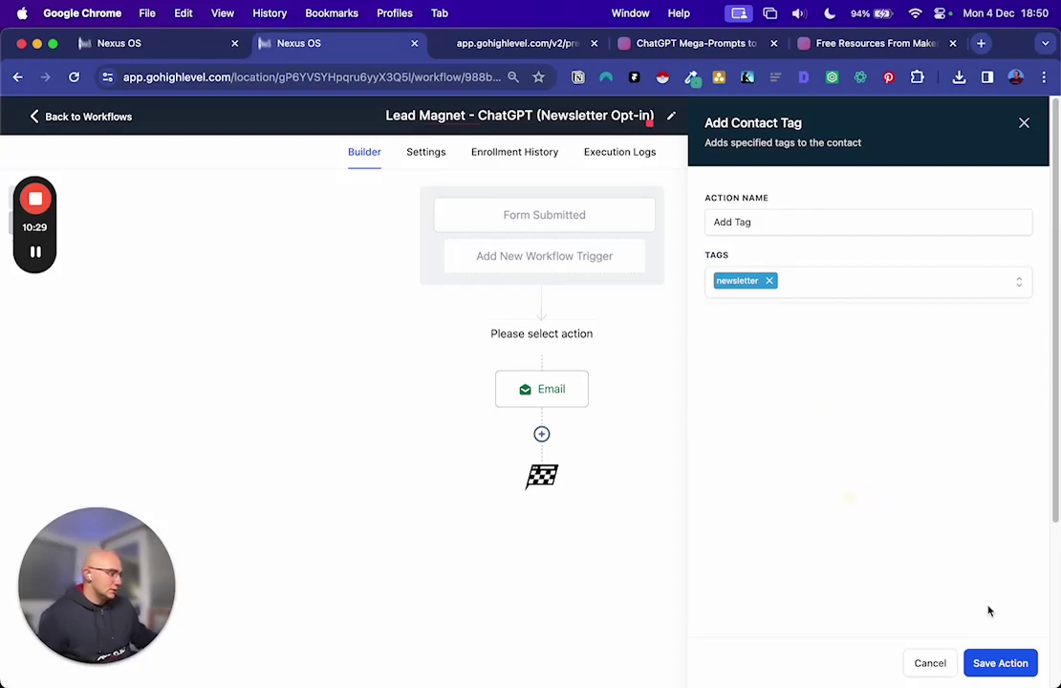
left_click(1022, 668)
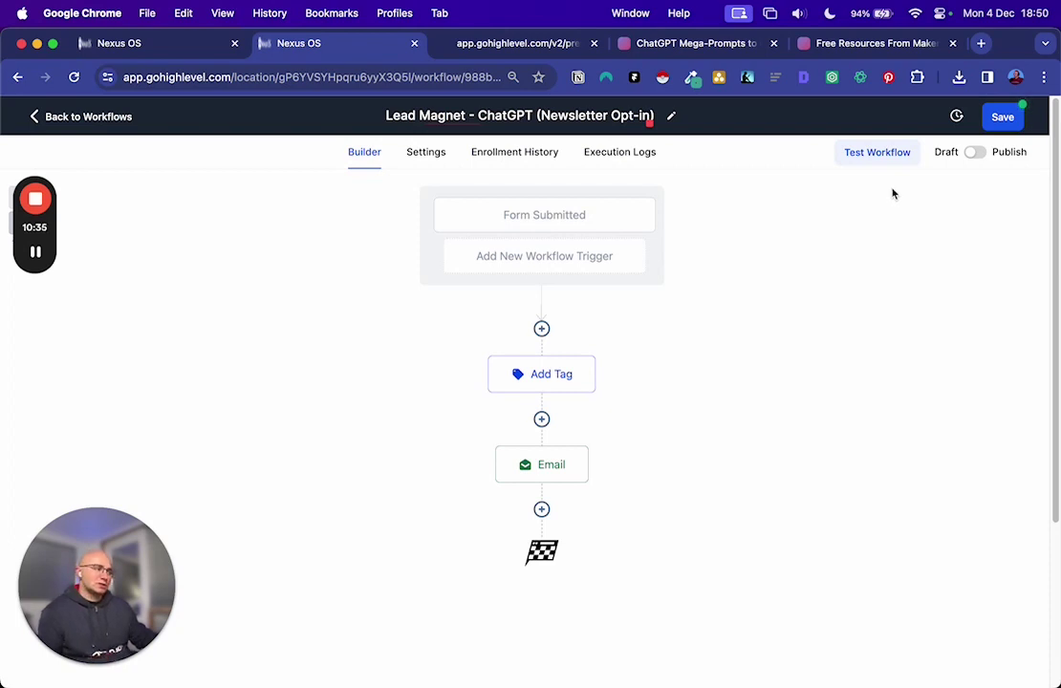
Publish and save the workflow, then go back to Workflows and open Contacts.
left_click(974, 151)
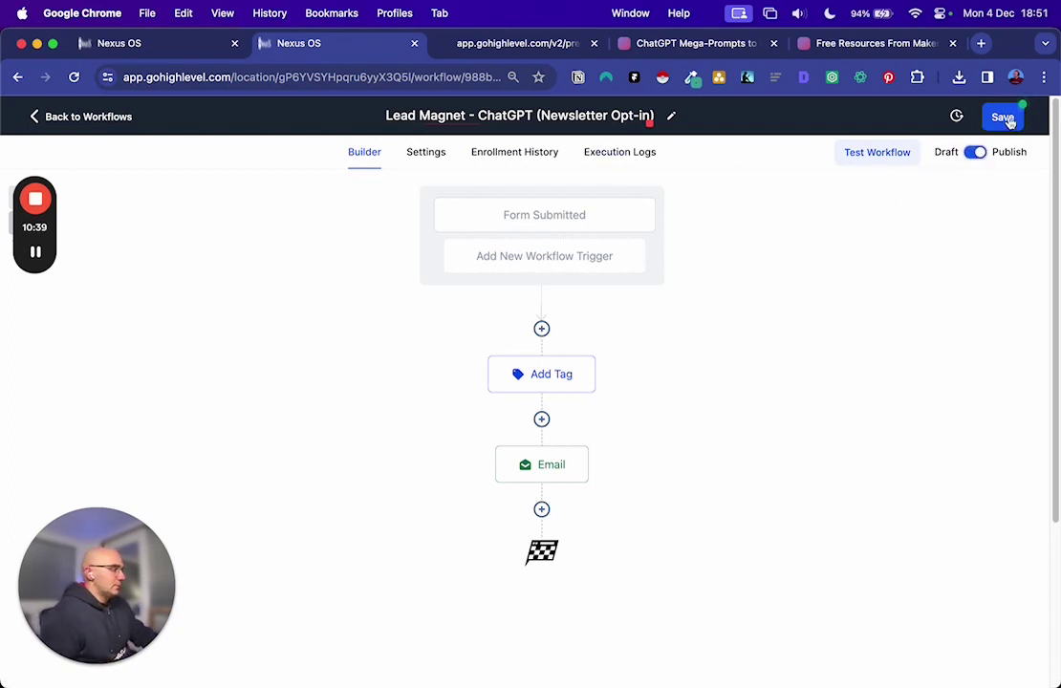
left_click(1004, 117)
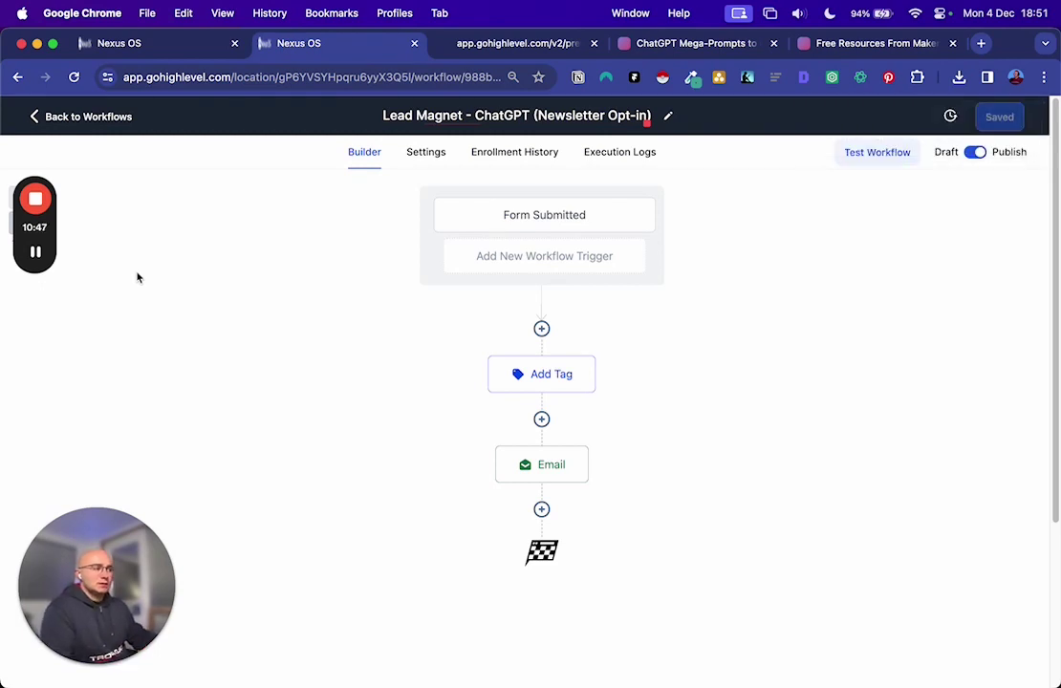
left_click(46, 116)
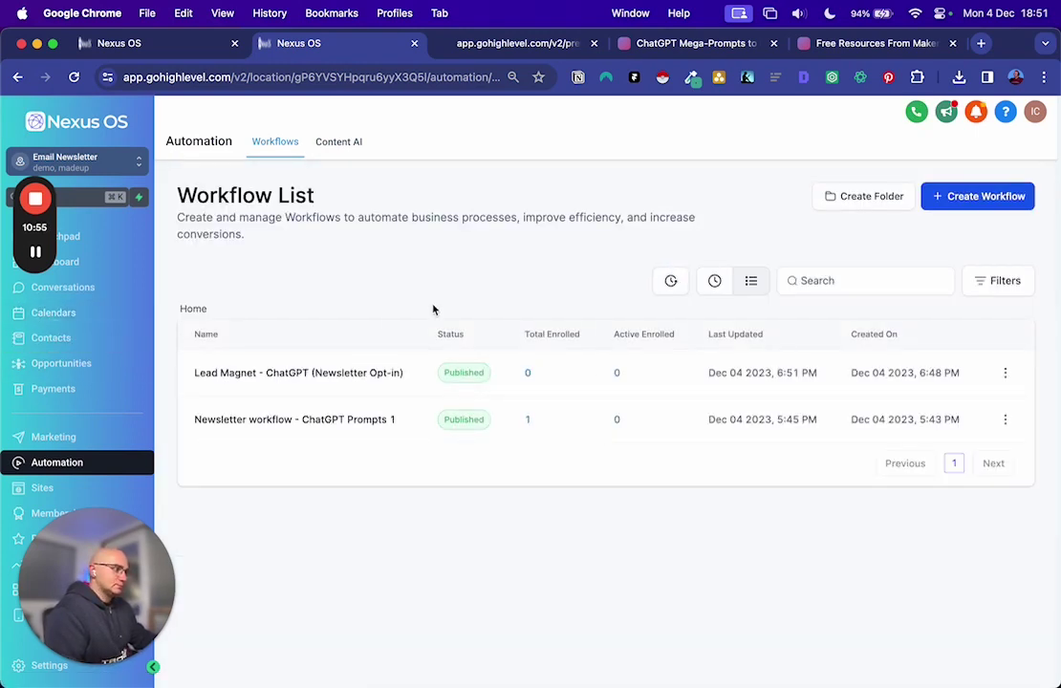
left_click(63, 339)
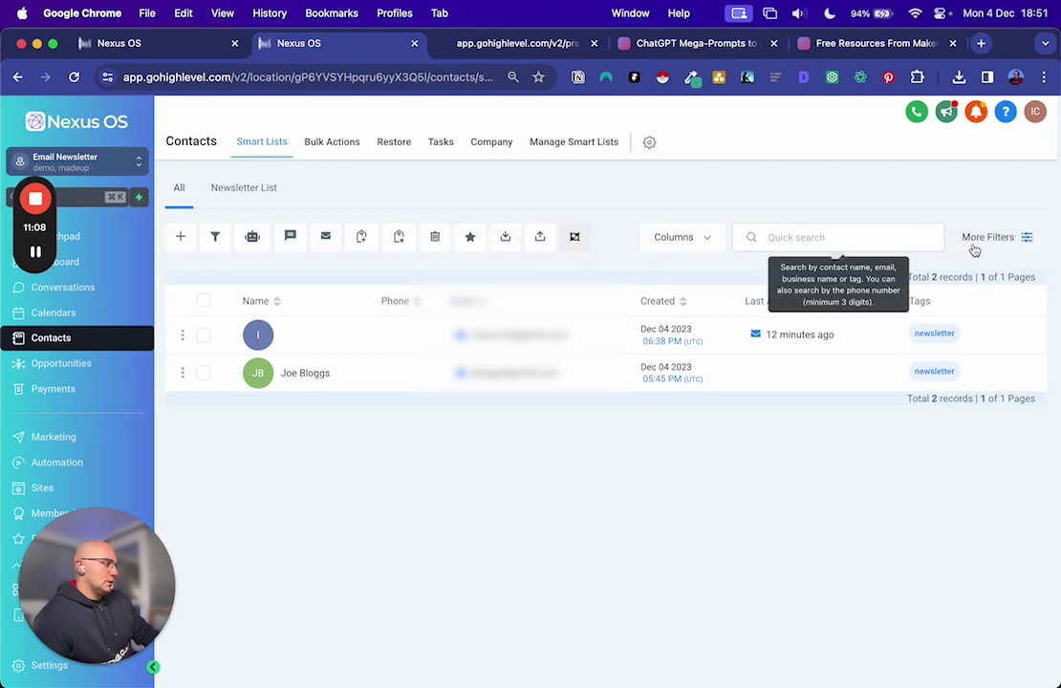
Filter contacts to those that have an email address and carry the newsletter tag.
left_click(984, 237)
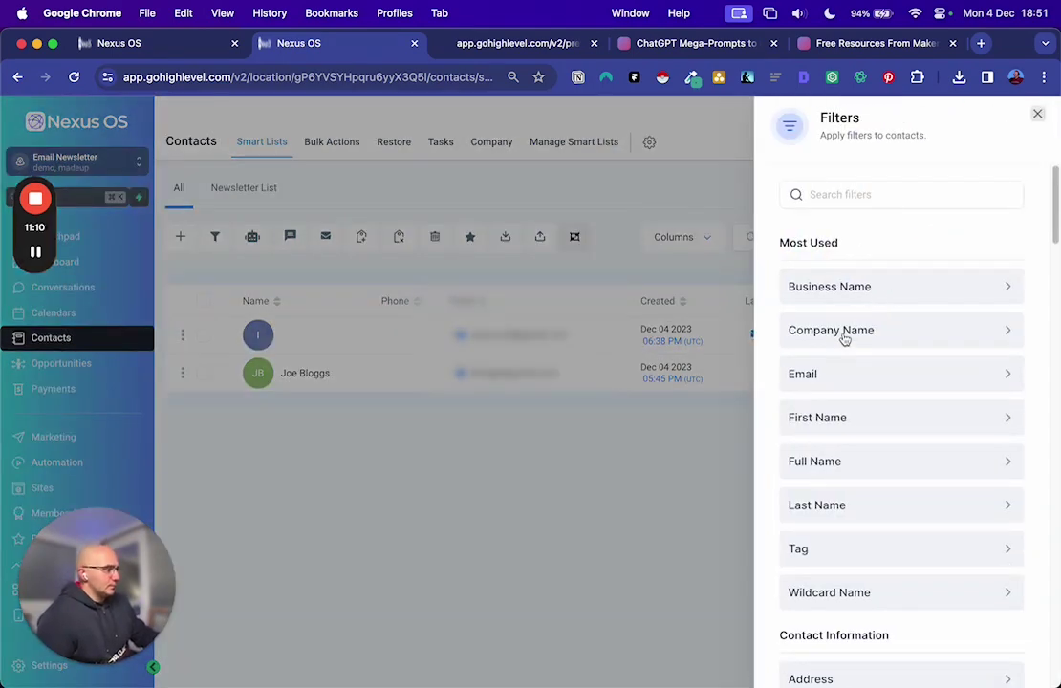
left_click(841, 377)
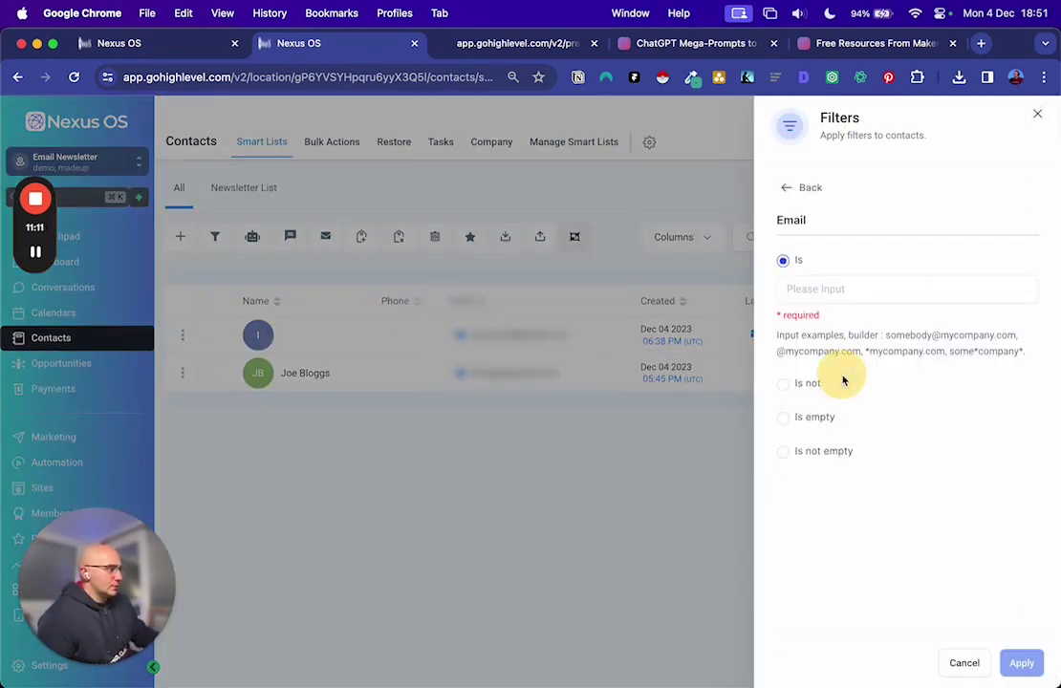
left_click(784, 455)
left_click(1021, 662)
left_click(822, 275)
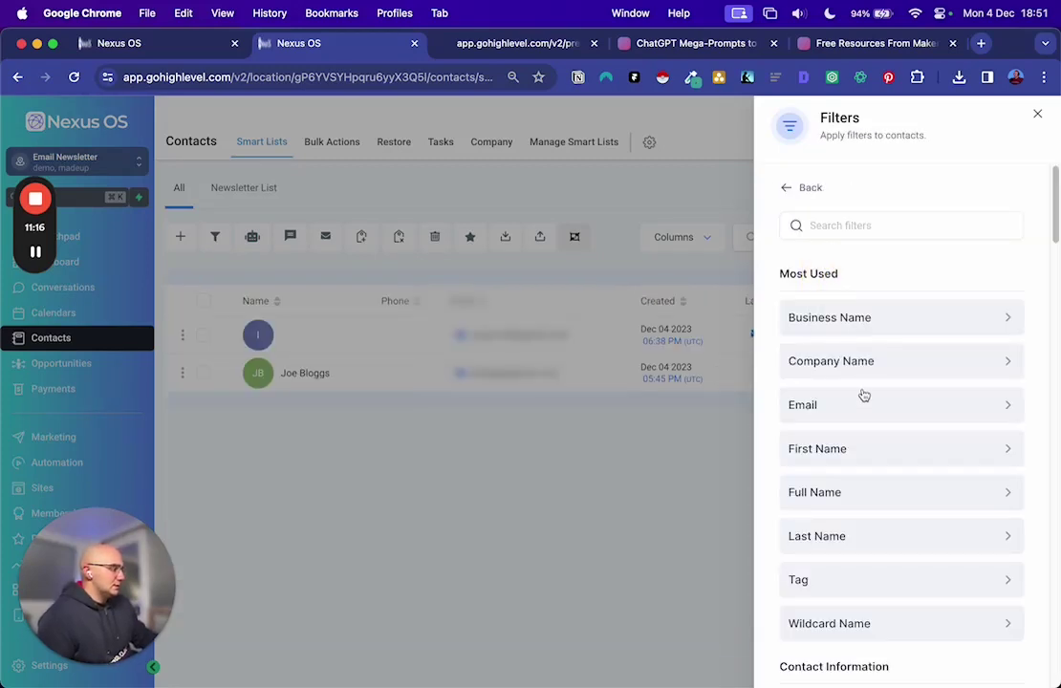
left_click(826, 585)
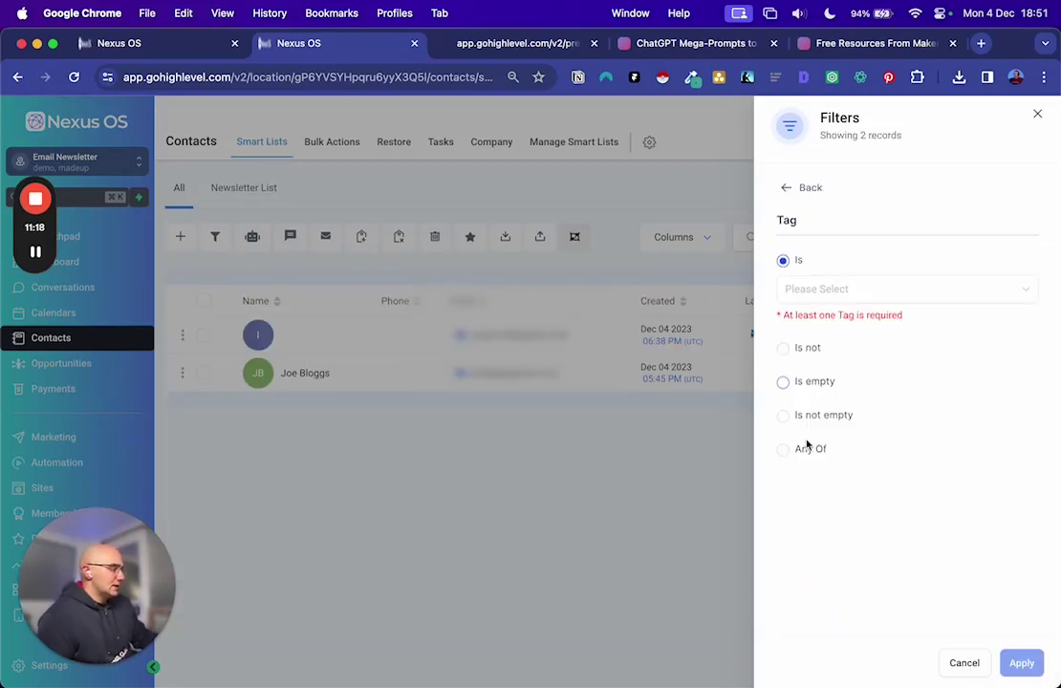
left_click(805, 298)
left_click(808, 320)
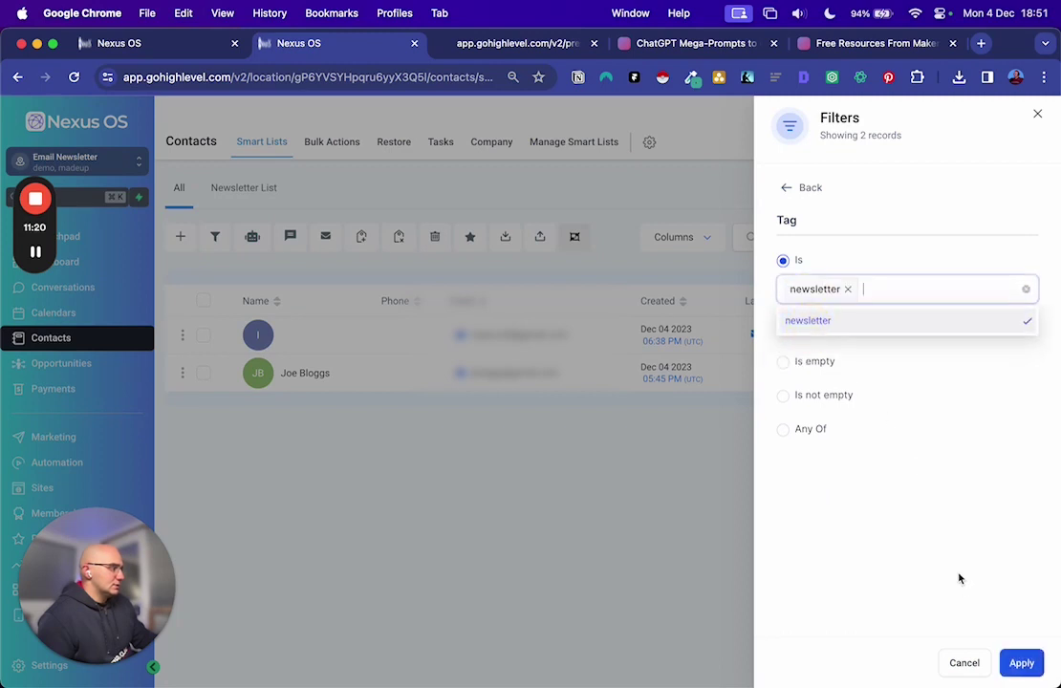
left_click(1023, 663)
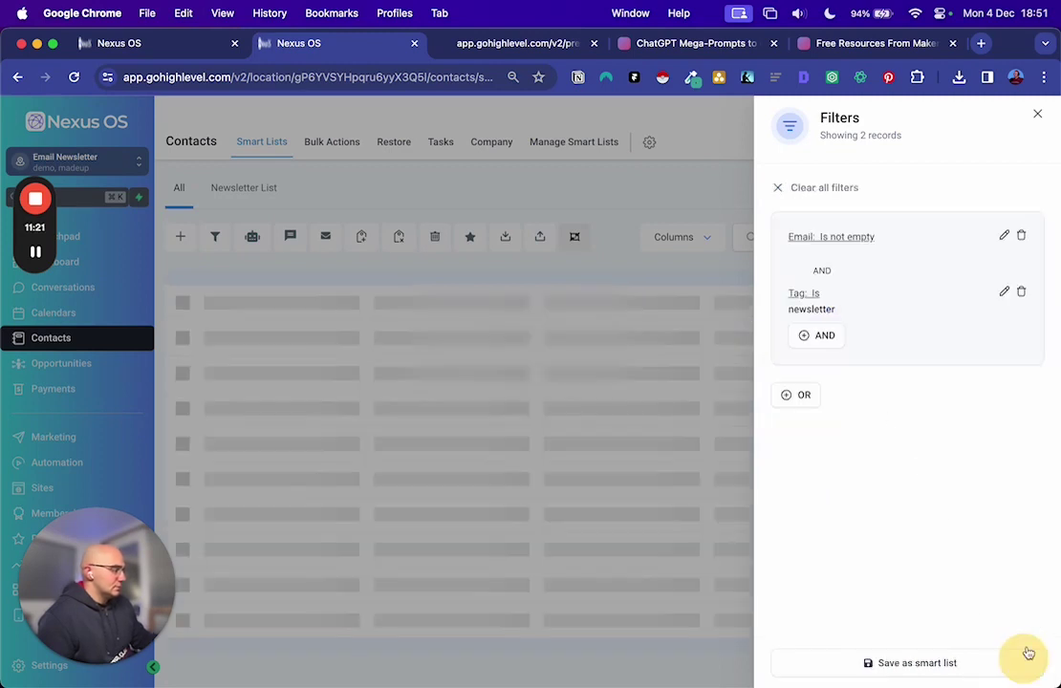
Save the filtered contacts as the Newsletter List smart list and view it under Manage Smart Lists.
left_click(915, 664)
left_click(439, 229)
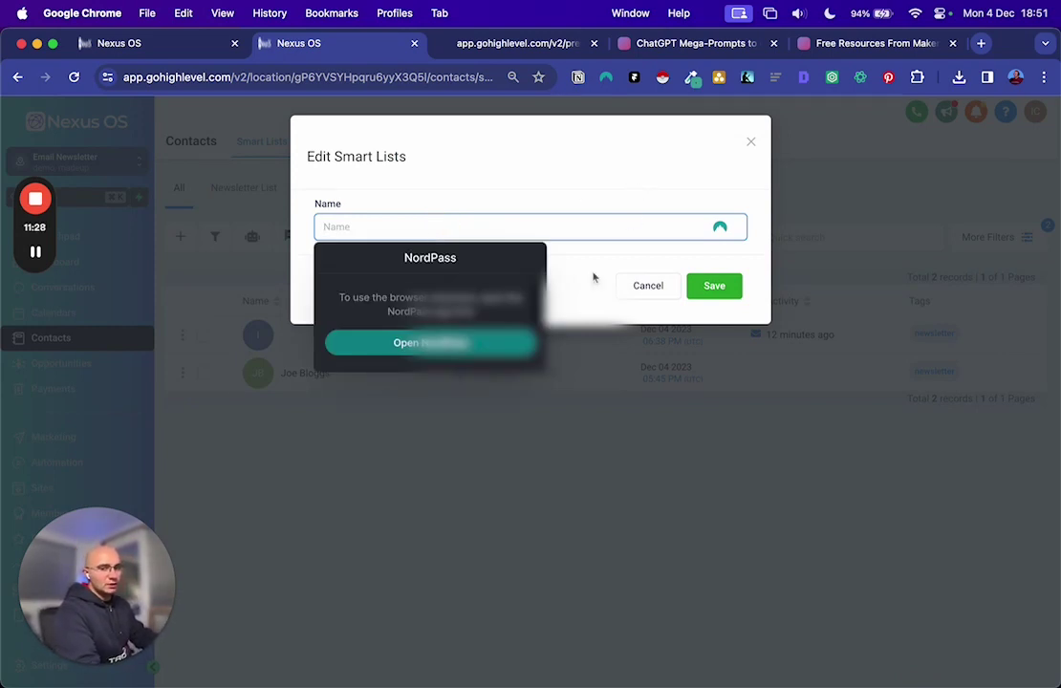
left_click(750, 141)
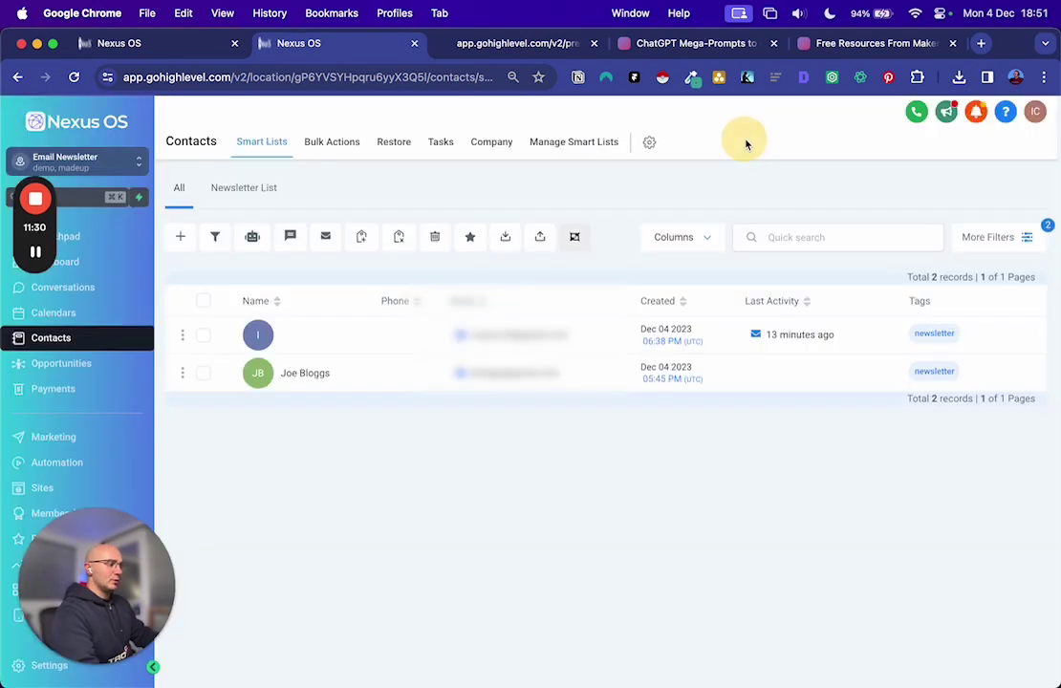
left_click(563, 158)
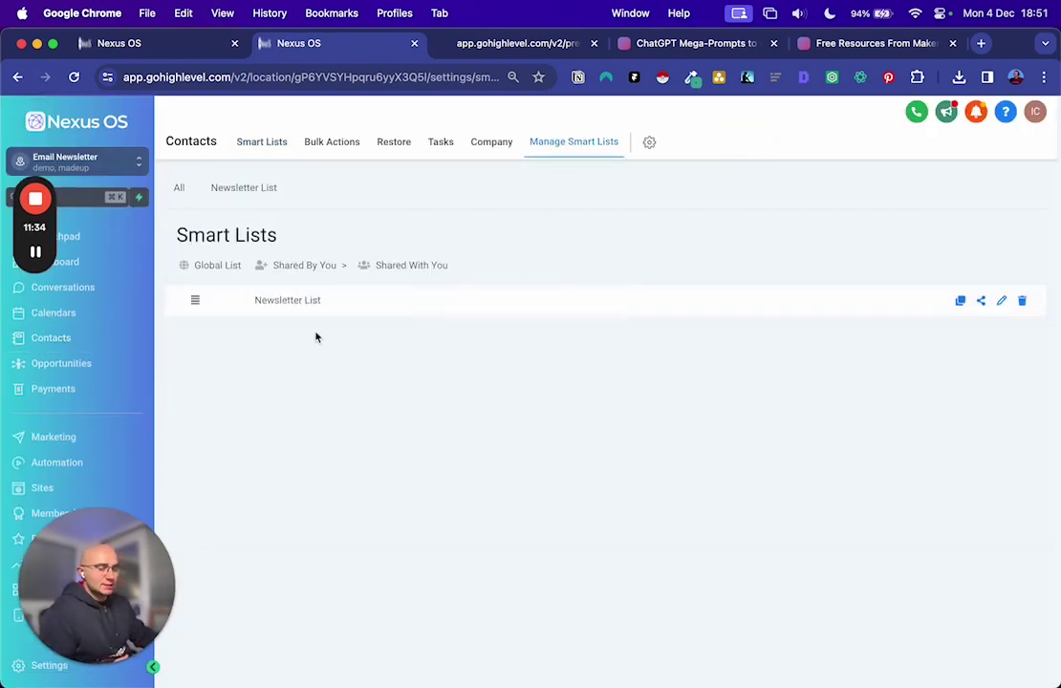
Start a new email campaign from the Blank template in the Design Editor.
left_click(57, 444)
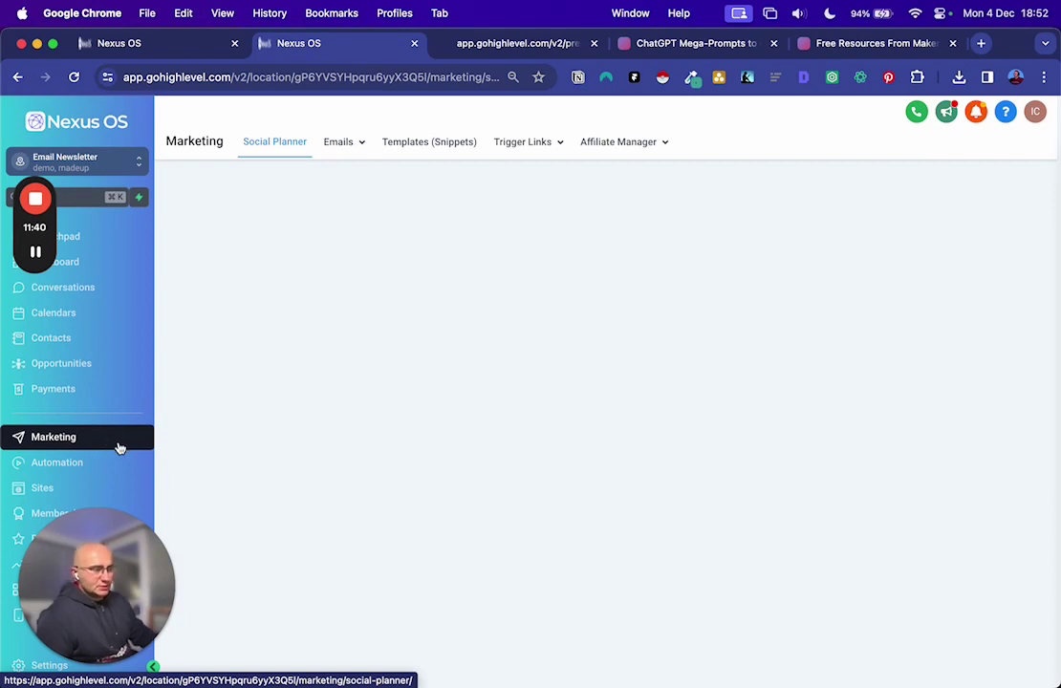
left_click(360, 146)
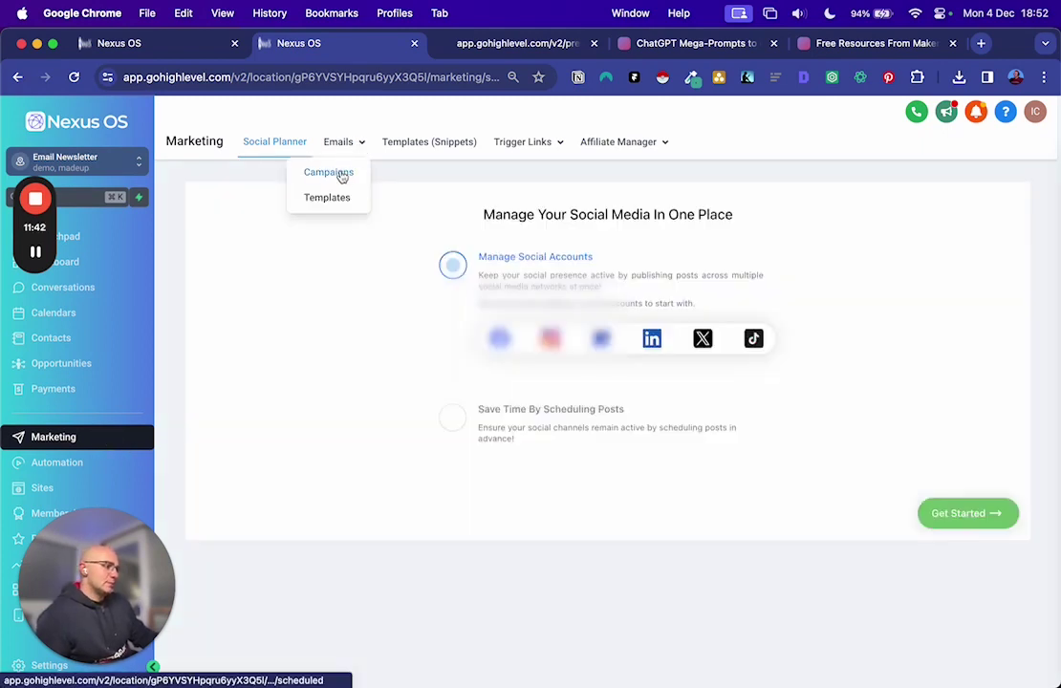
left_click(328, 173)
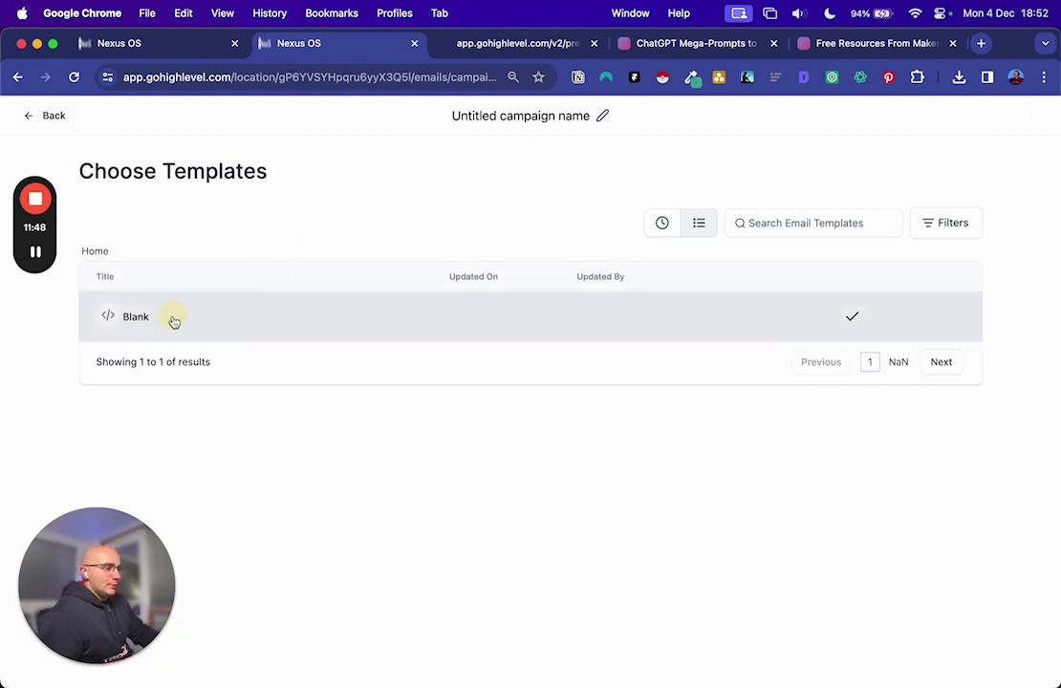
left_click(174, 320)
left_click(440, 497)
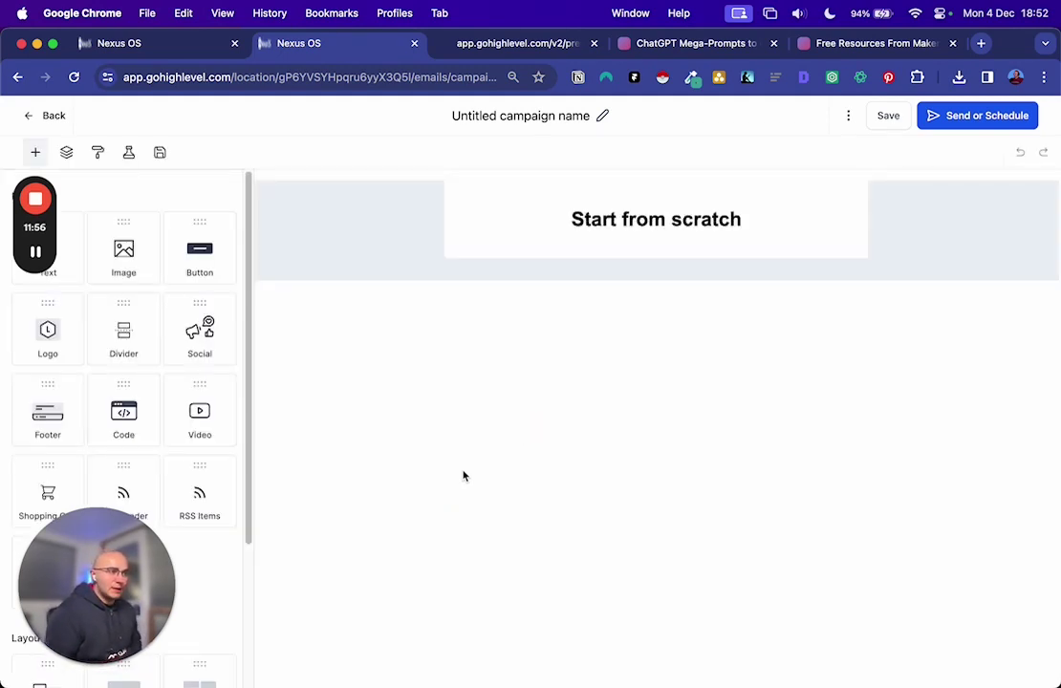
Replace the Start from scratch block with a Text element holding Heading and body text.
left_click(782, 226)
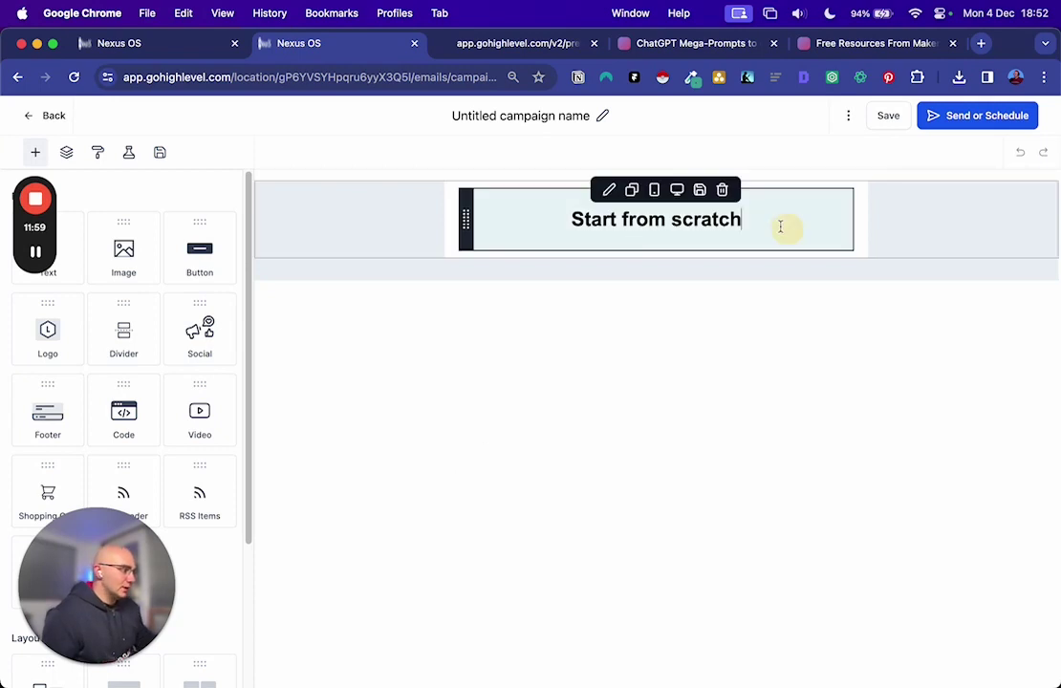
left_click(723, 189)
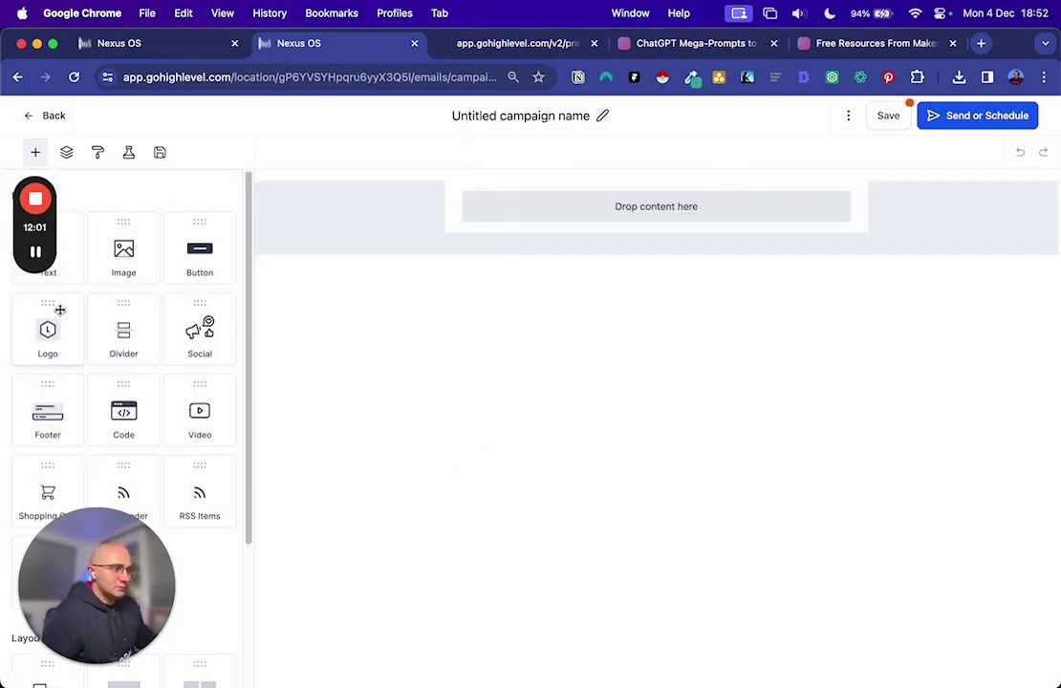
left_click_drag(47, 243, 592, 221)
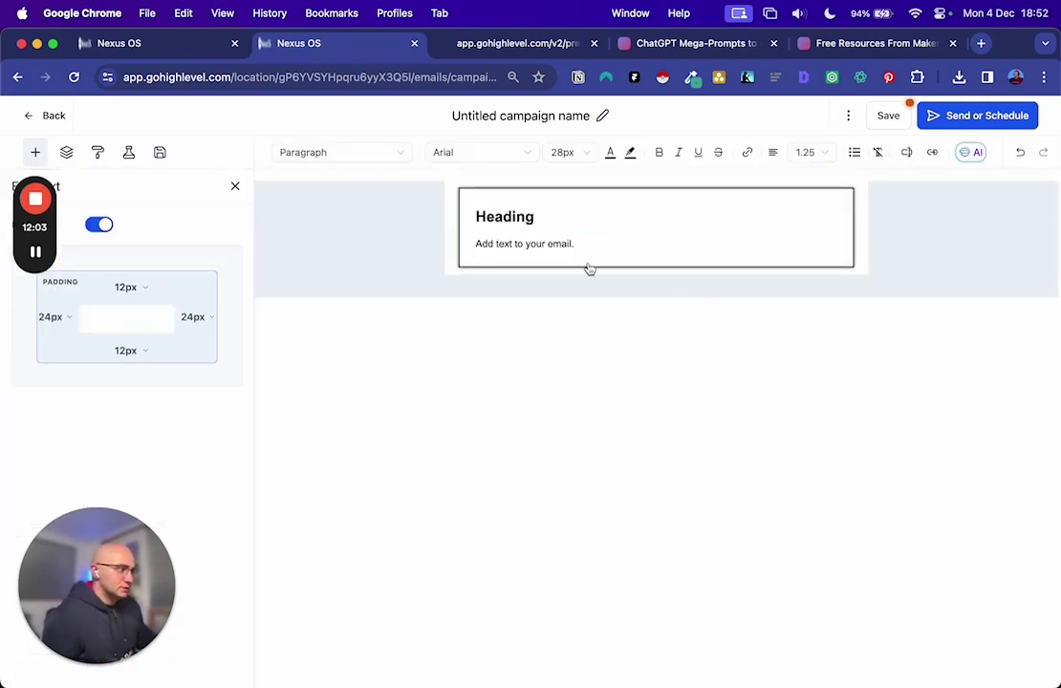
left_click(553, 217)
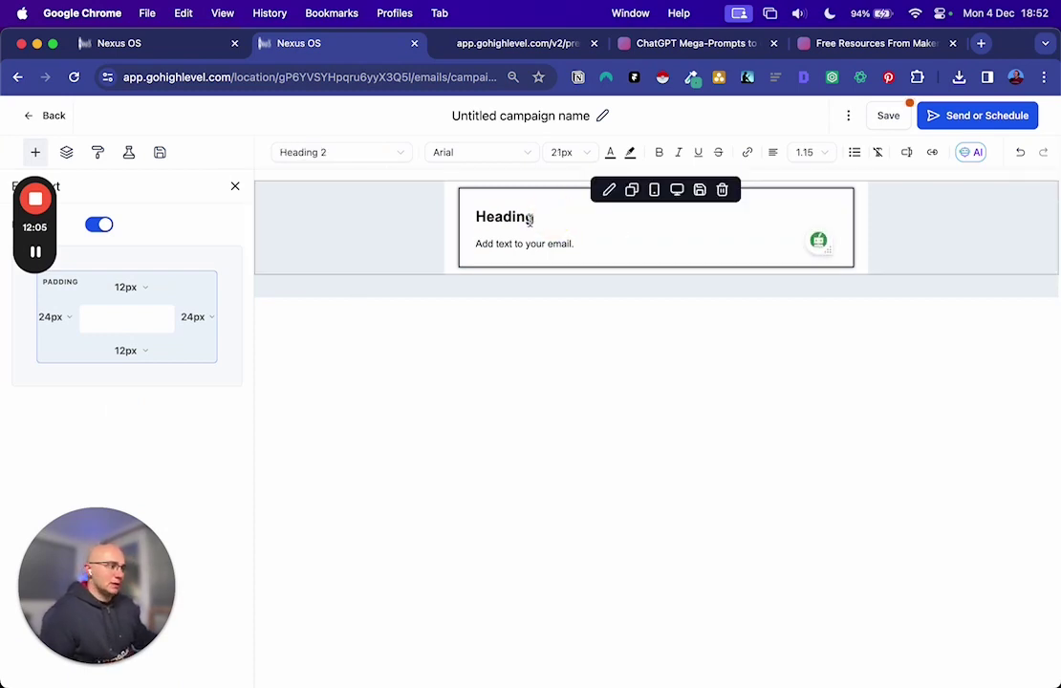
left_click(421, 205)
left_click(397, 207)
left_click(395, 201)
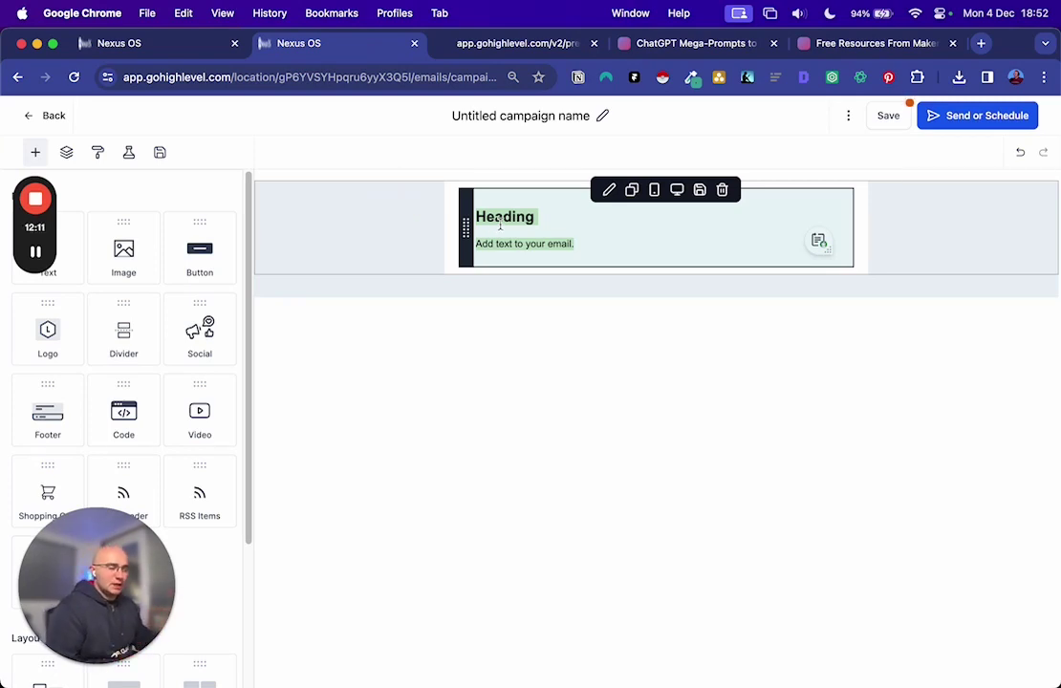
left_click(576, 224)
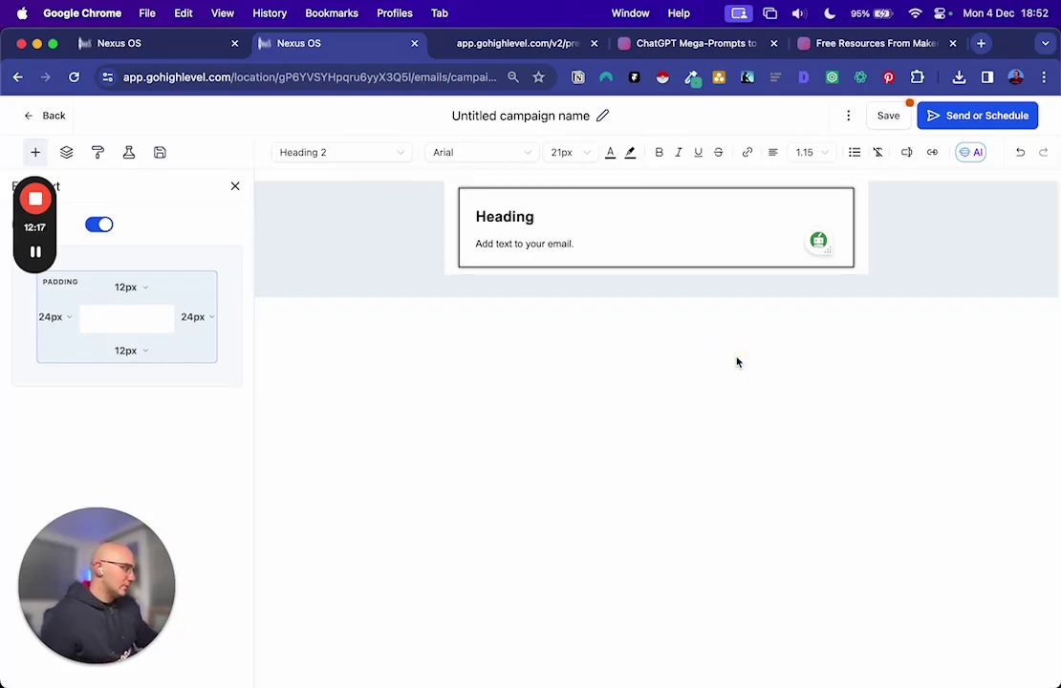
Check the ChatGPT Mega-Prompts and funnel preview pages for reference, then return to the email editor.
left_click(684, 43)
scroll(669, 370, "up", 1)
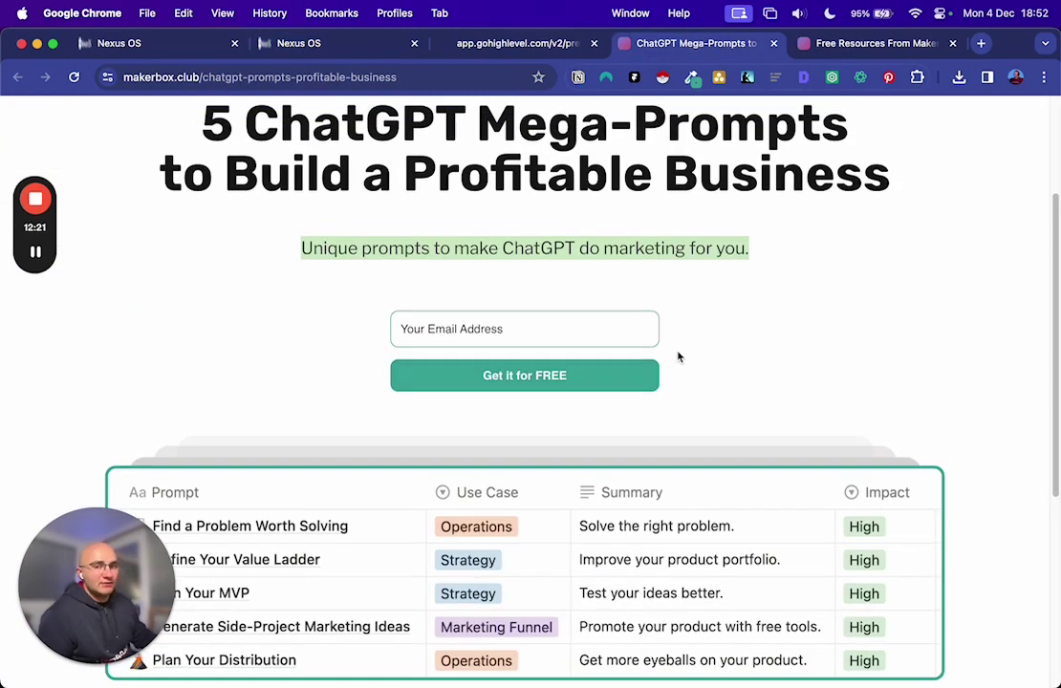
left_click(492, 44)
left_click(329, 43)
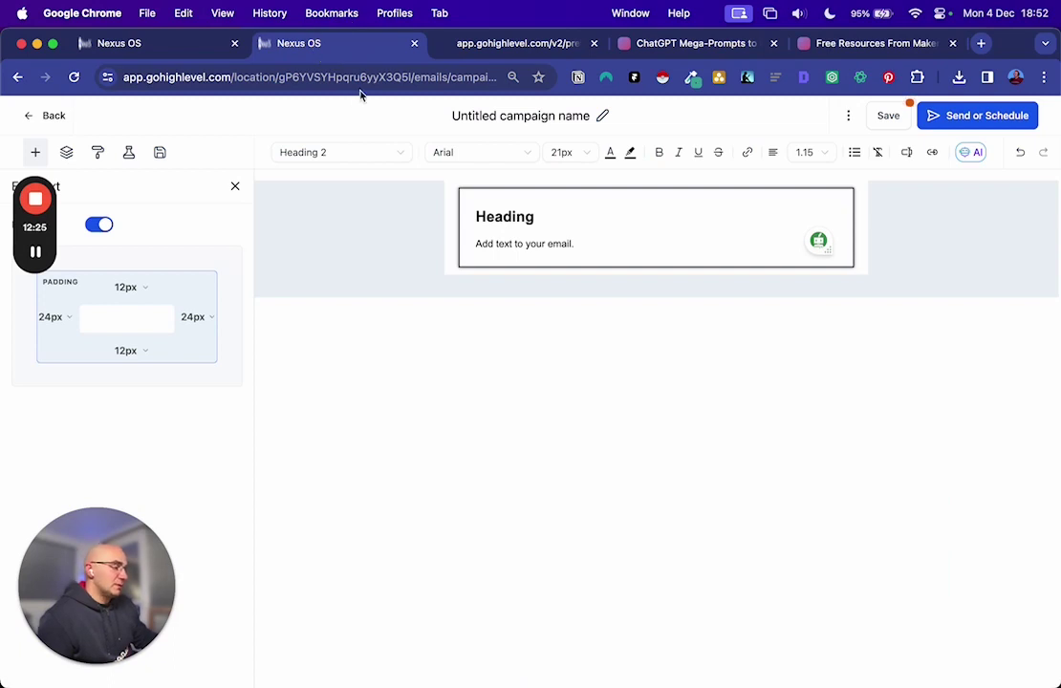
Set the campaign's recipients to the Newsletter List smart list in Send or Schedule.
left_click(955, 118)
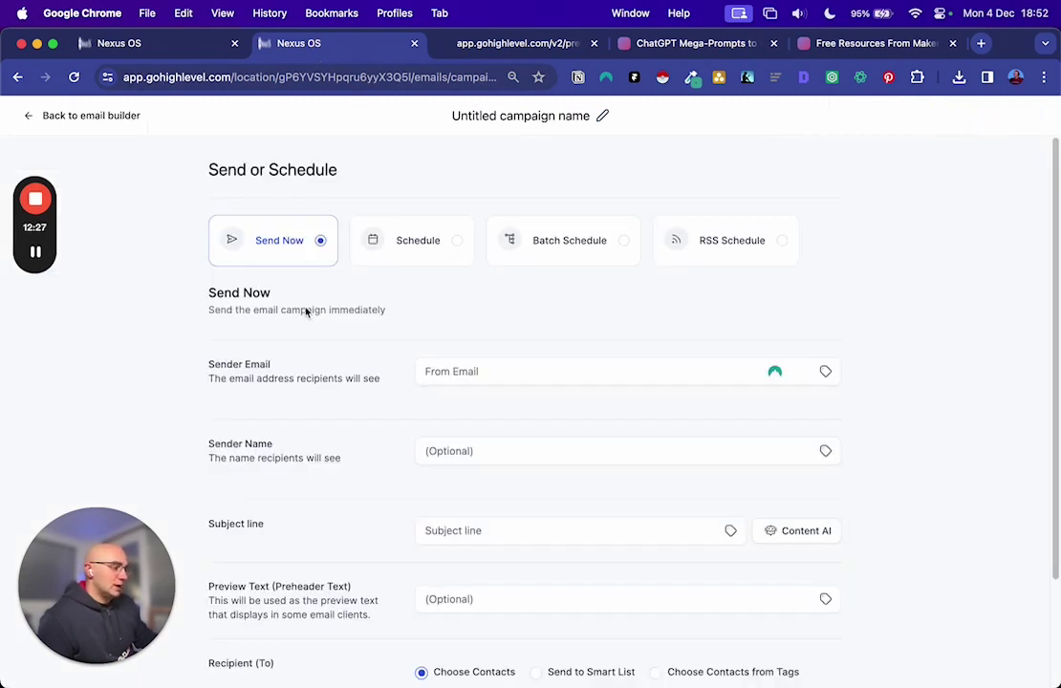
scroll(316, 382, "down", 3)
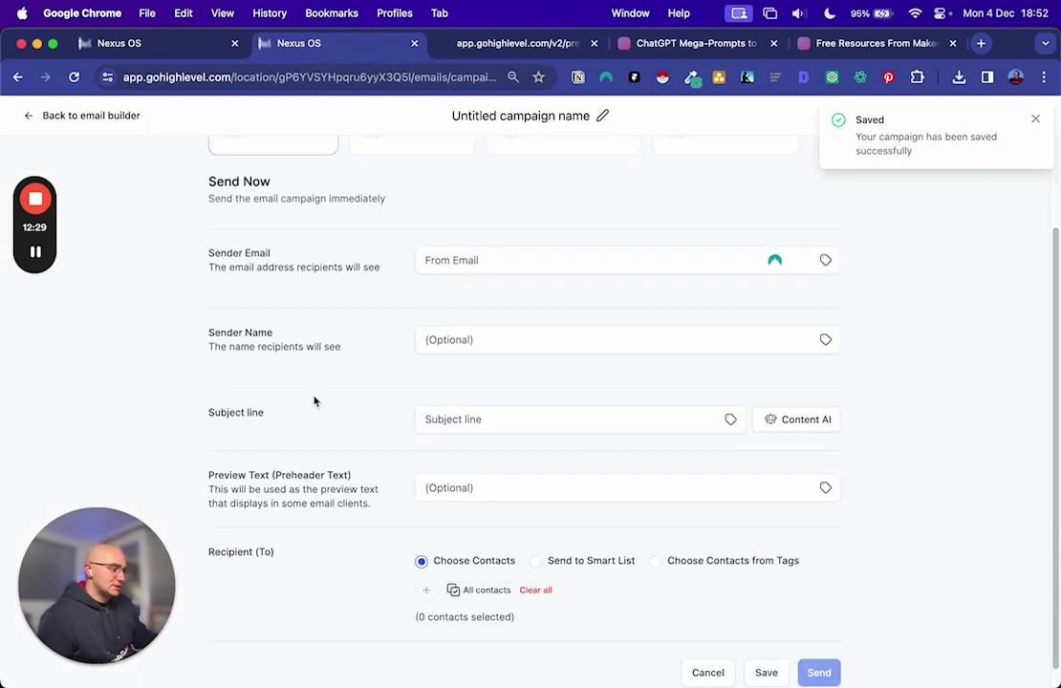
left_click(537, 562)
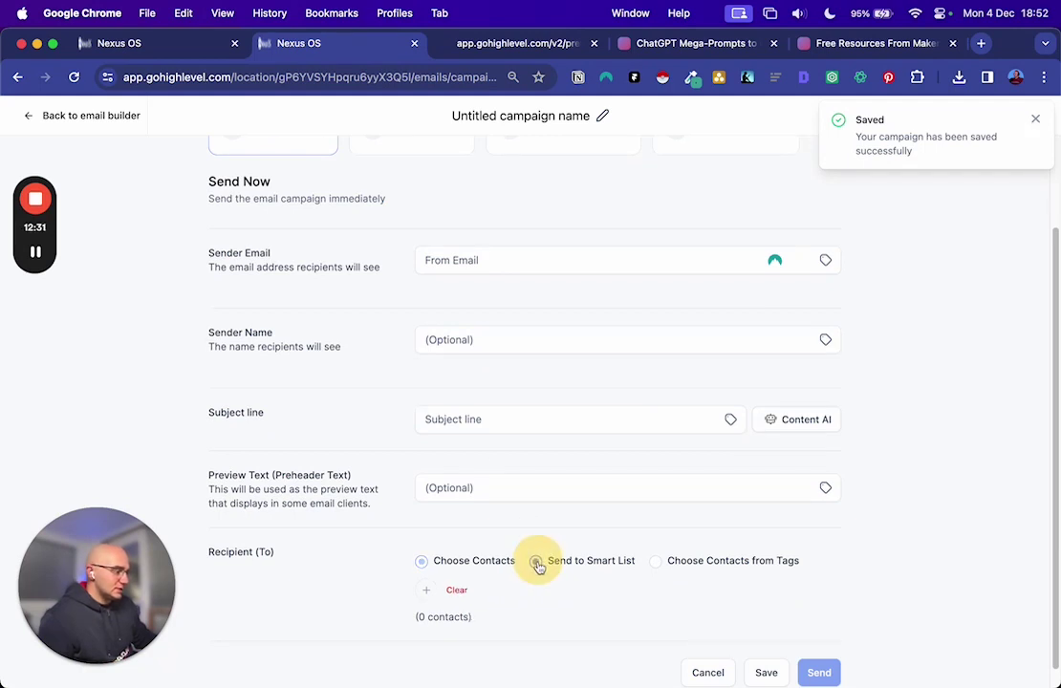
left_click(427, 589)
left_click(396, 561)
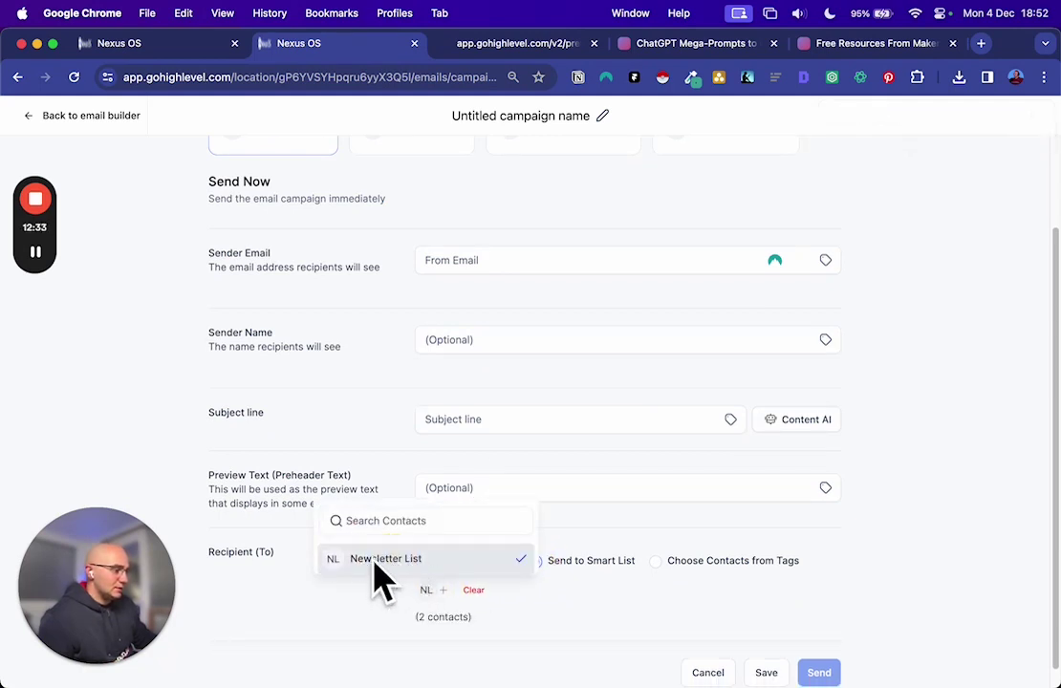
left_click(742, 640)
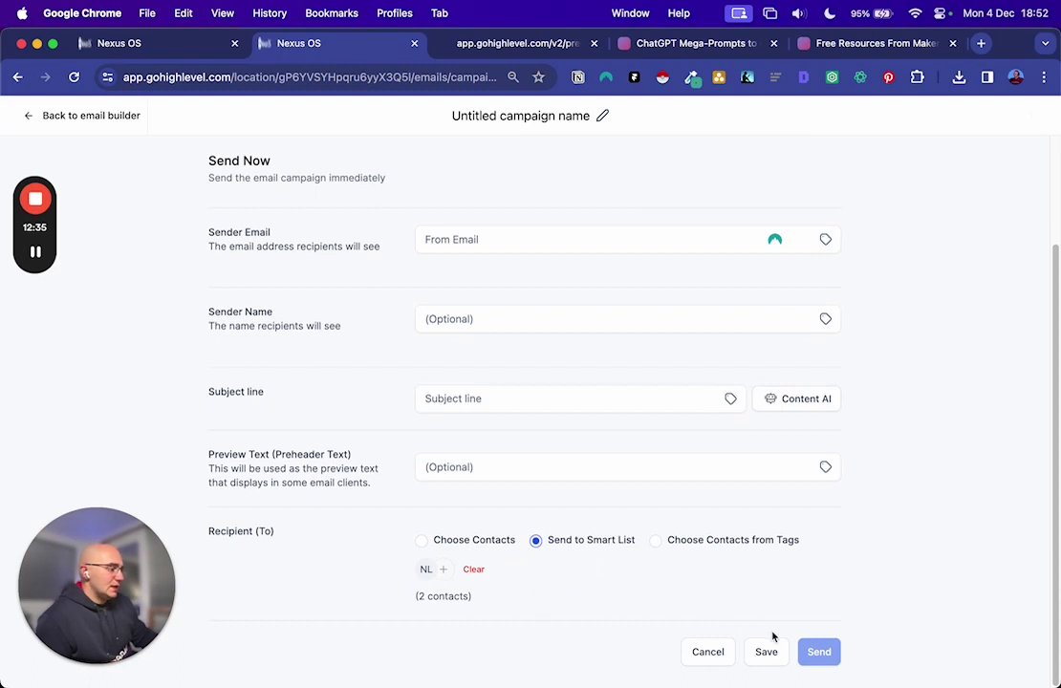
Check the opt-in page form's email field, then return to the campaign's send settings.
scroll(568, 449, "up", 3)
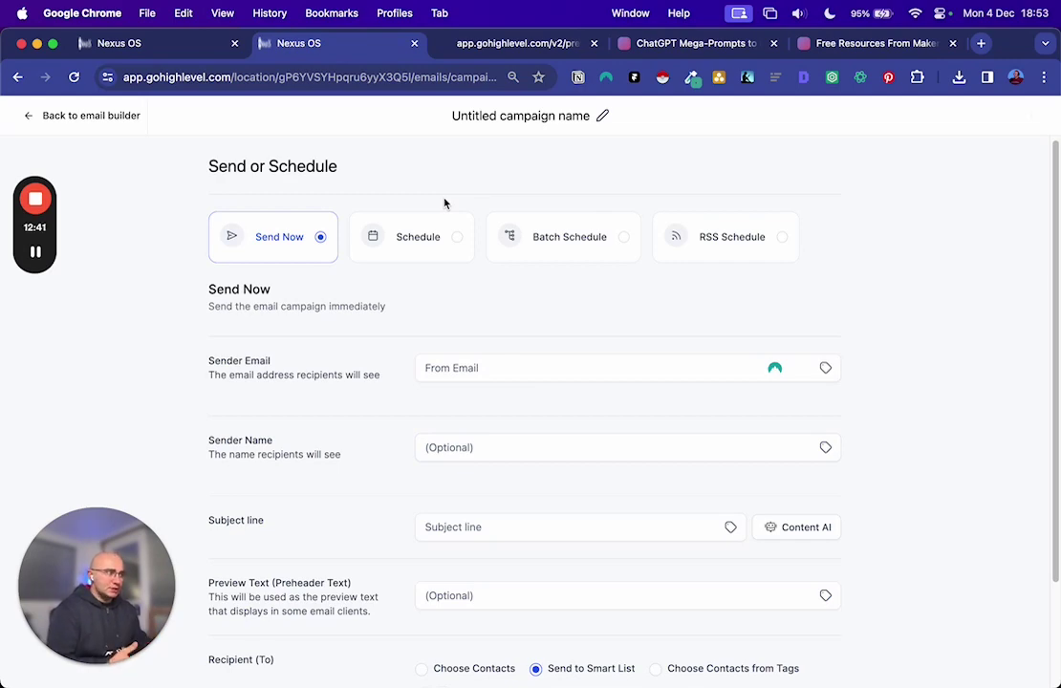
left_click(478, 44)
left_click(568, 355)
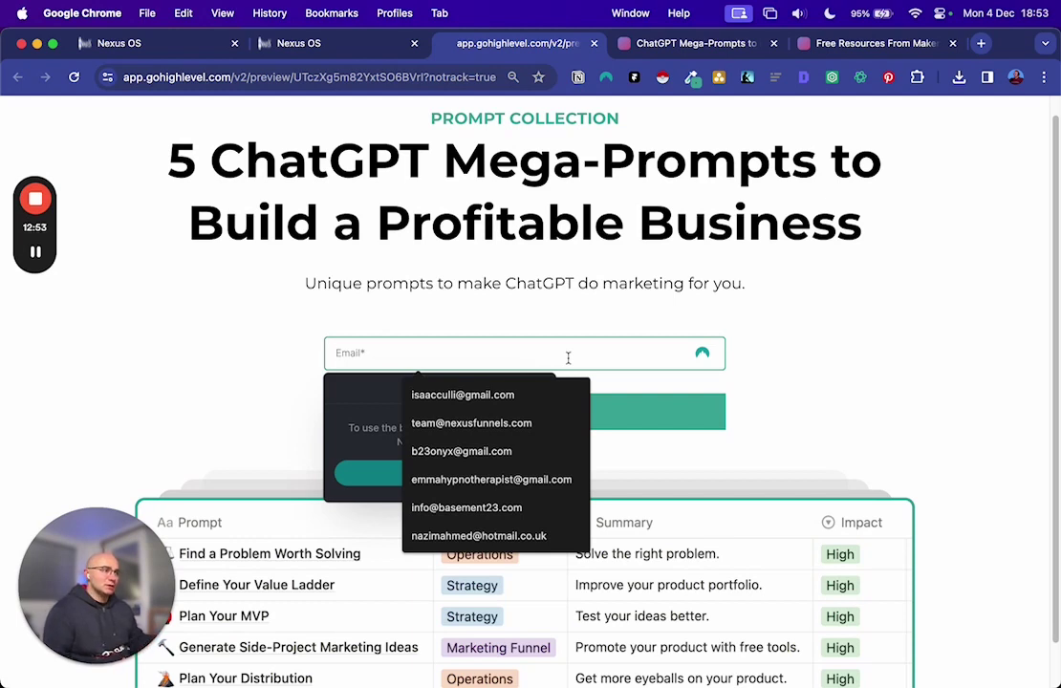
left_click(315, 43)
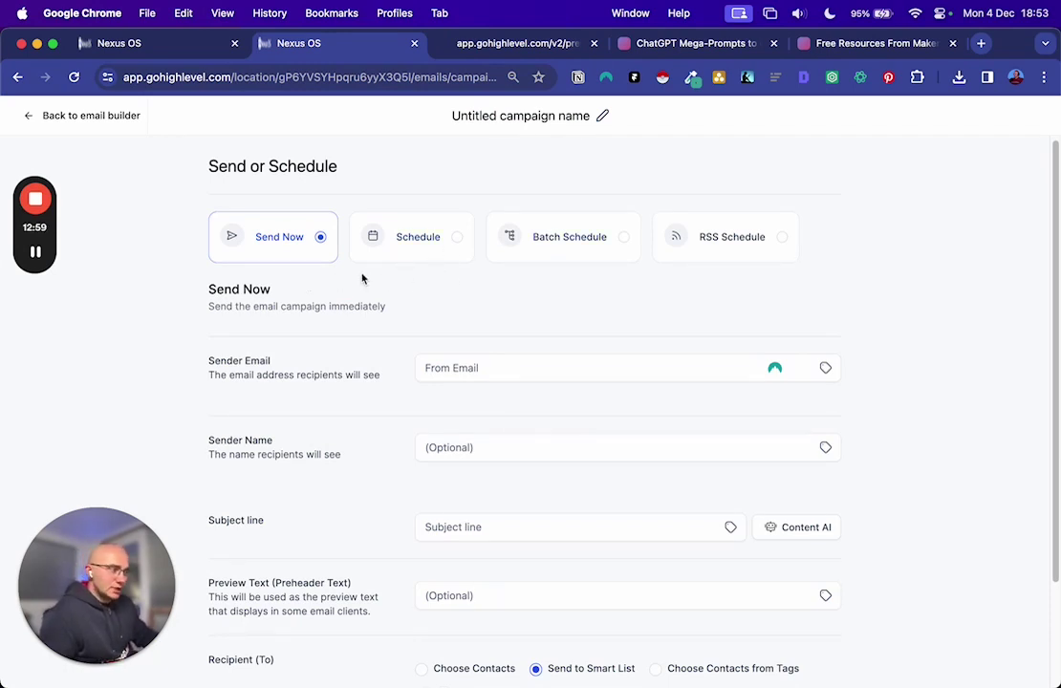
scroll(352, 371, "down", 3)
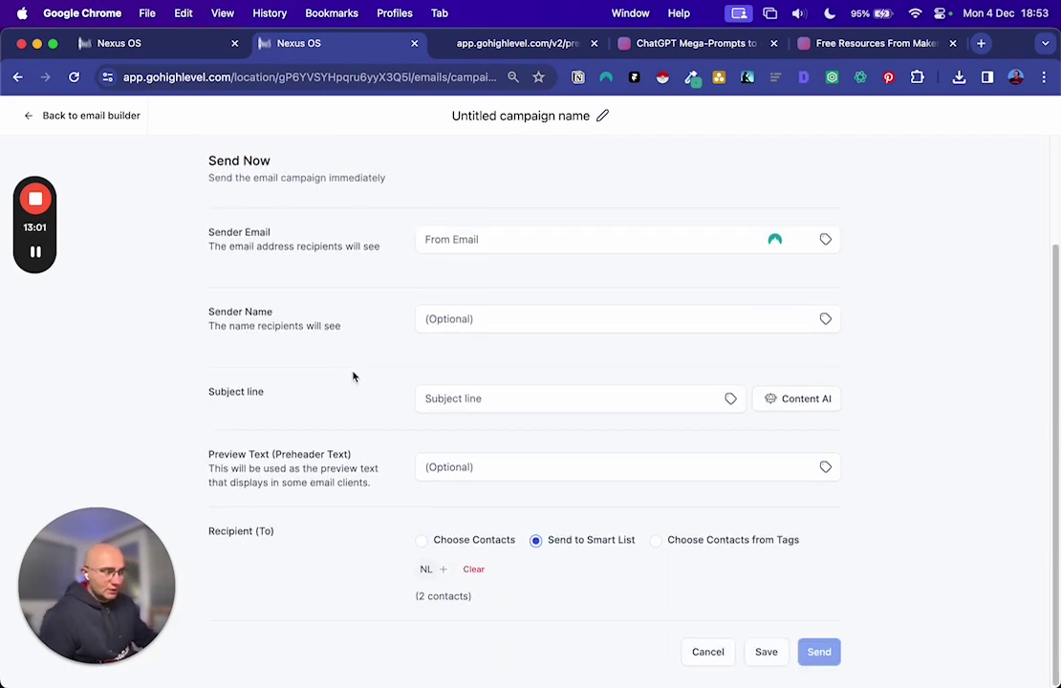